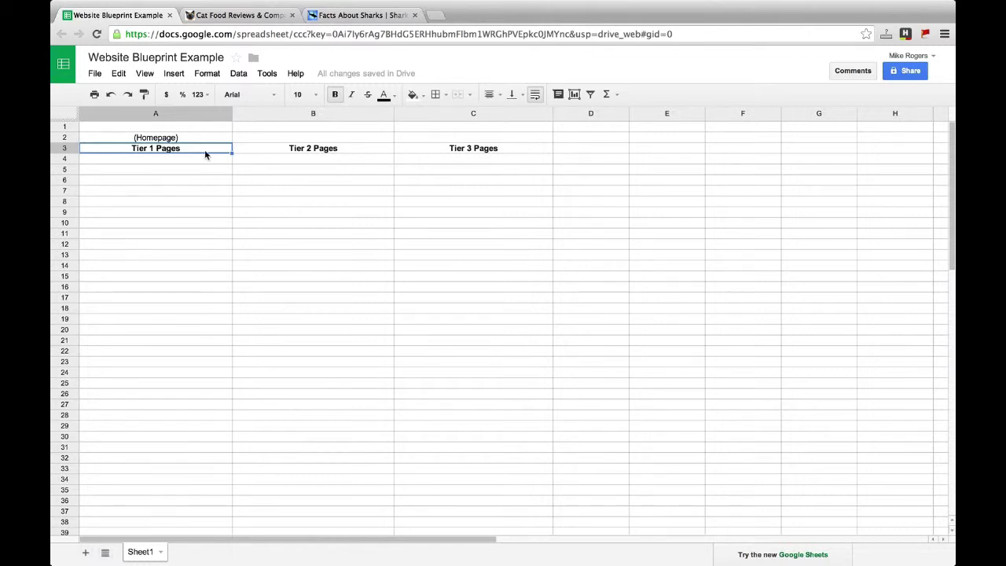
- Enter "Boxes" in cell A5 as a Tier 1 page
click(151, 169)
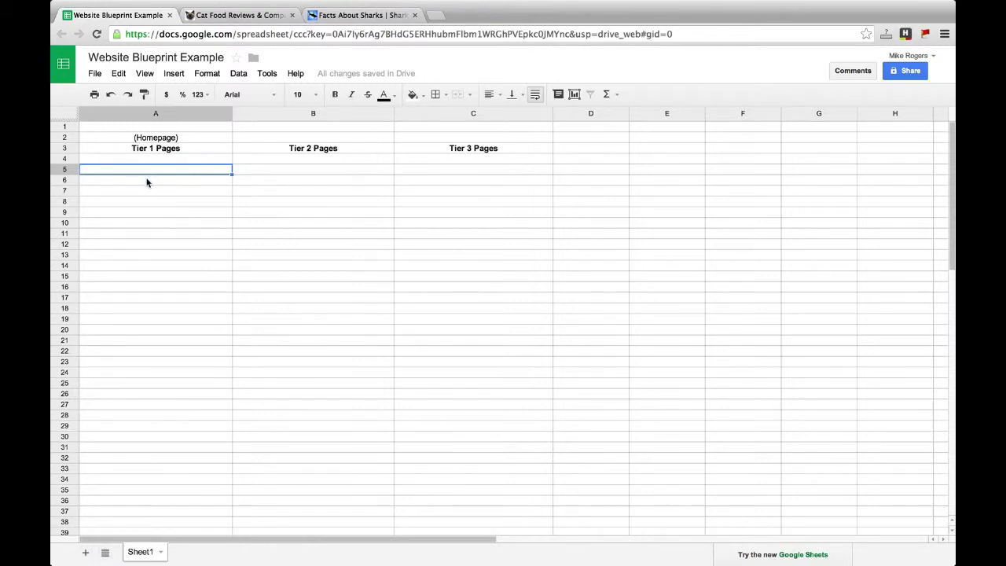
text(Ba)
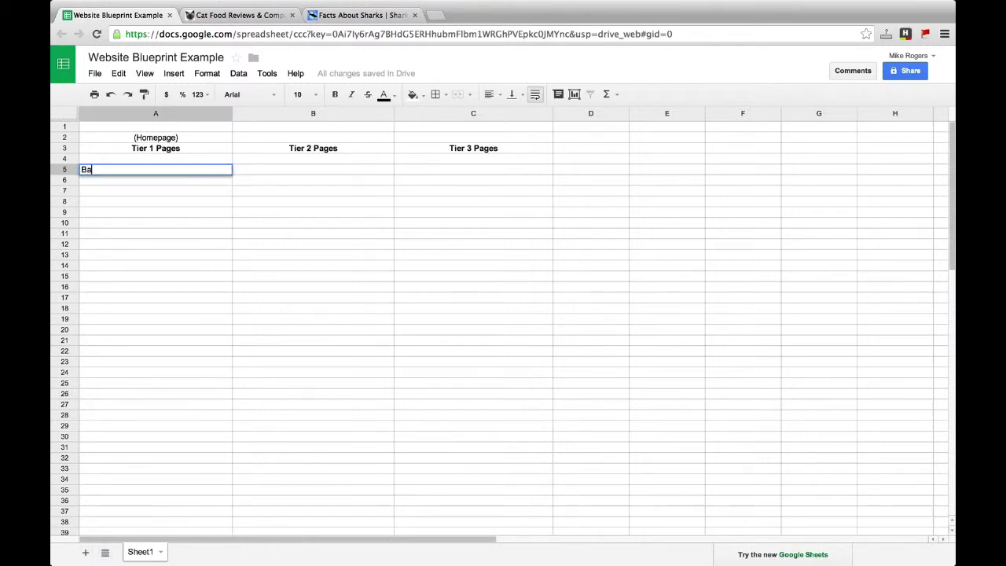
text(xes)
key(Return)
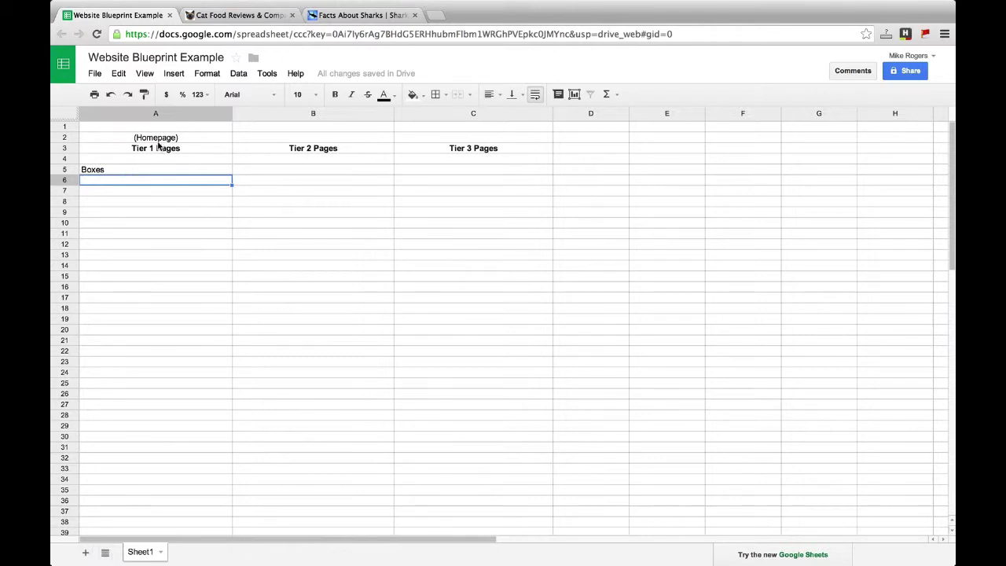
click(112, 169)
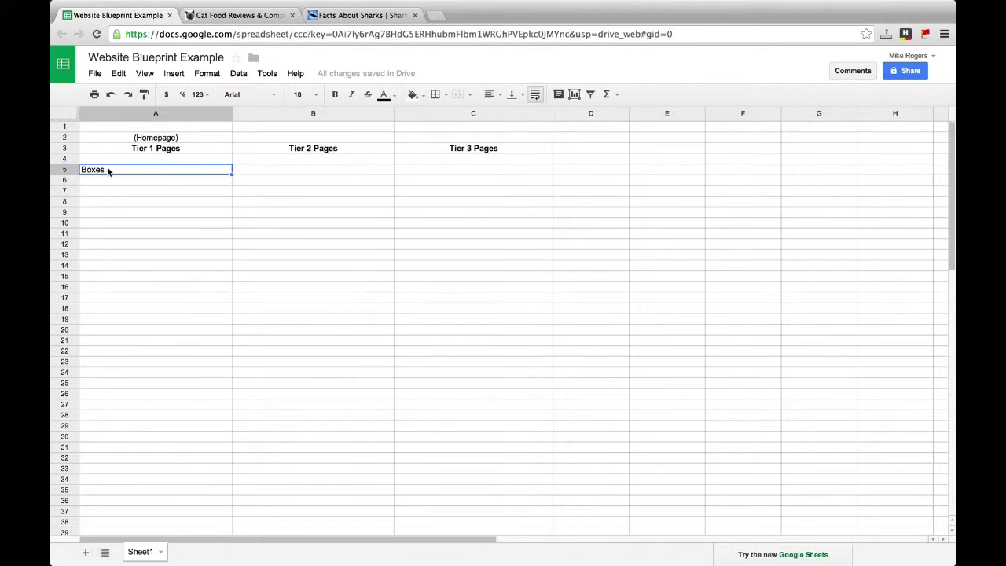
- Enter "Boxes For Storage" in cell B7 as a Tier 2 page
click(304, 188)
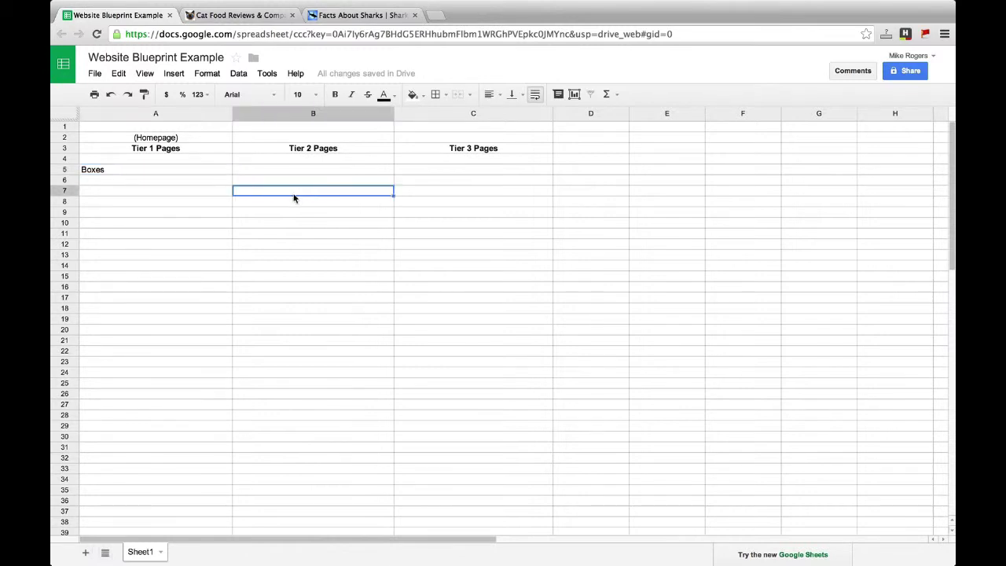
text(Box)
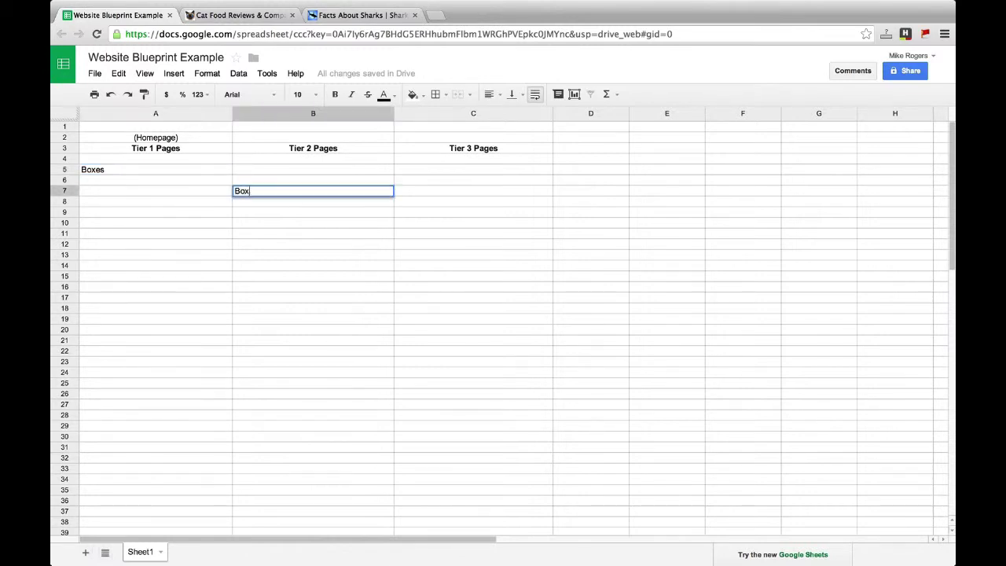
text(es For Storage)
key(Return)
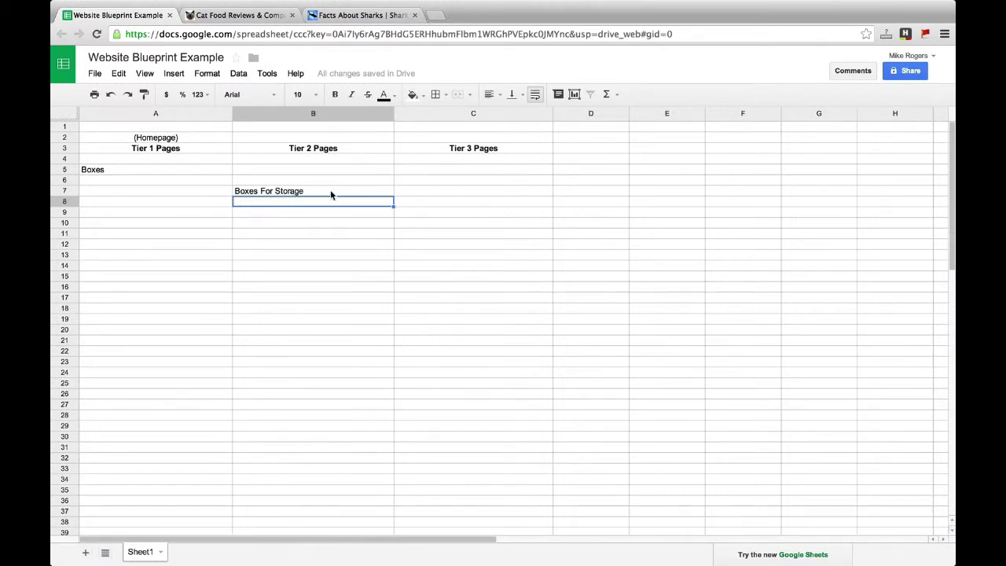
- Add "Boxes for storing clothes" in cell C8 as a Tier 3 page for the storage topic
click(452, 203)
drag(452, 202, 446, 249)
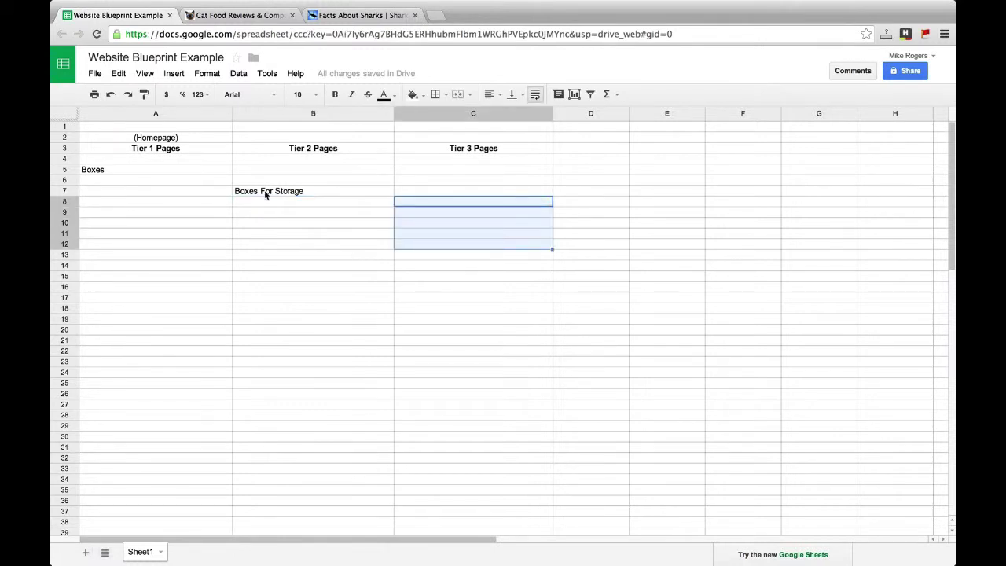
click(424, 204)
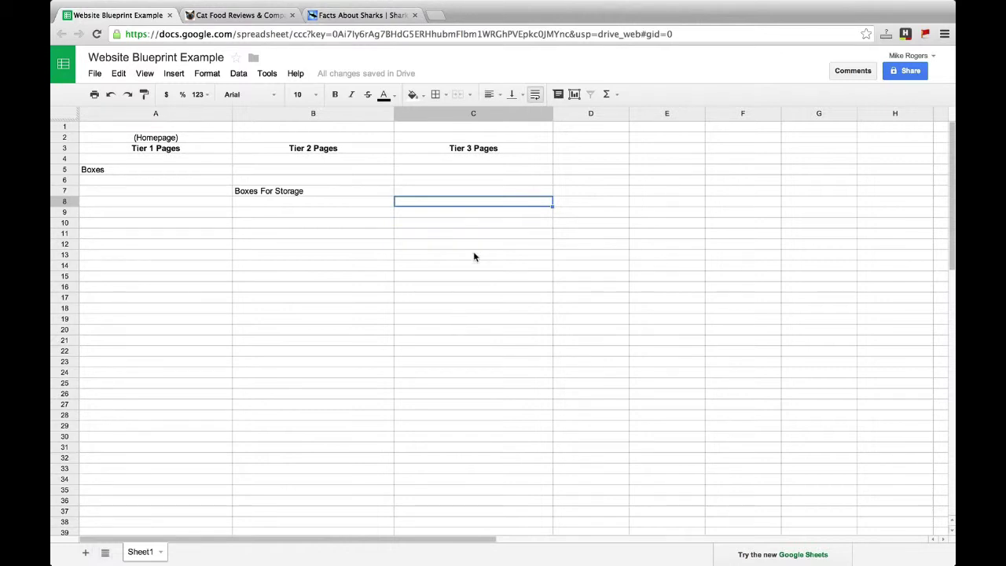
text(Boxe)
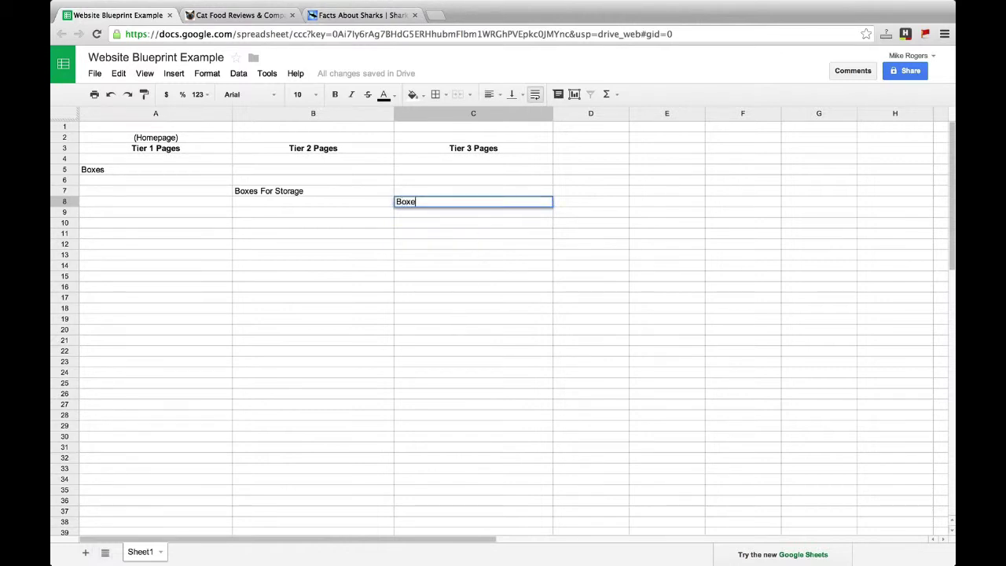
text(s for storing clothes)
key(Return)
- Add the Tier 3 pages "Boxes for storing jewlery" in C9 and "Boxes for storing junk" in C10
text(Boxes for )
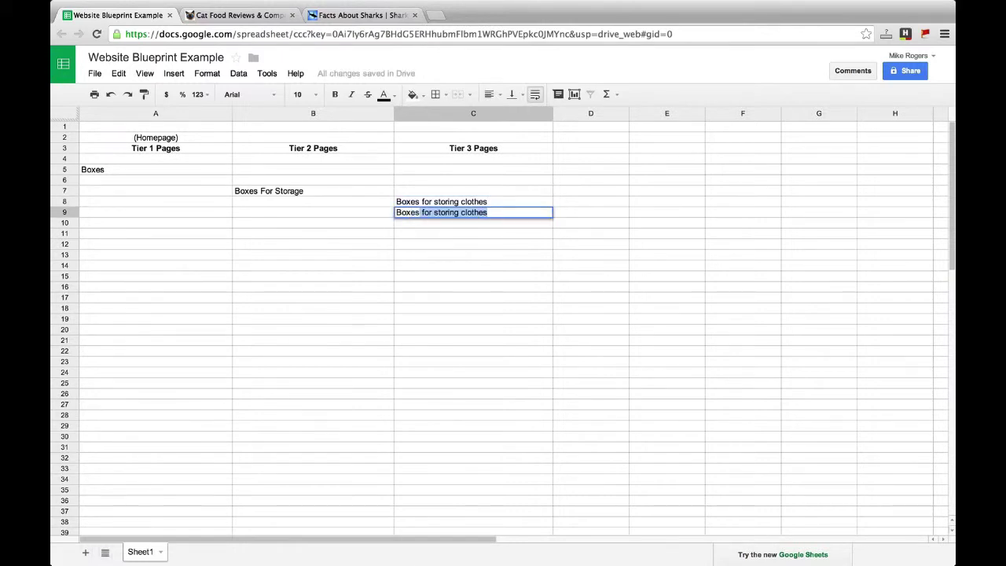
text(storing jewlery)
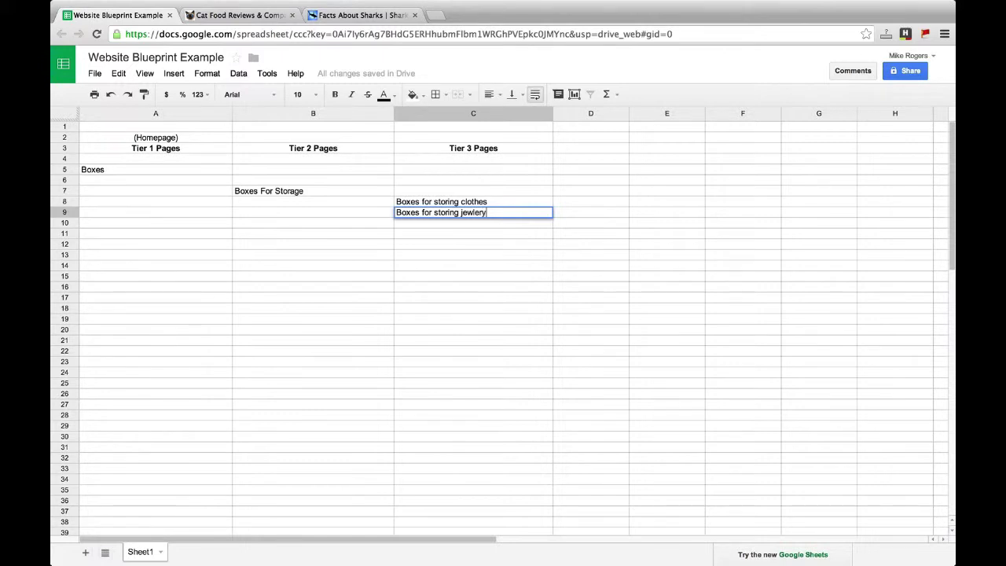
key(Return)
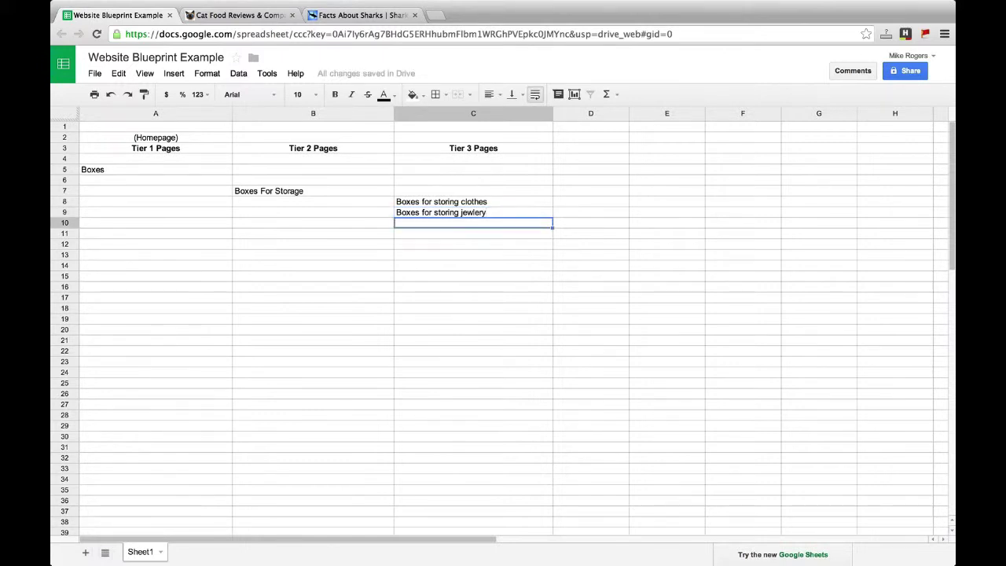
text(Boxes for storing)
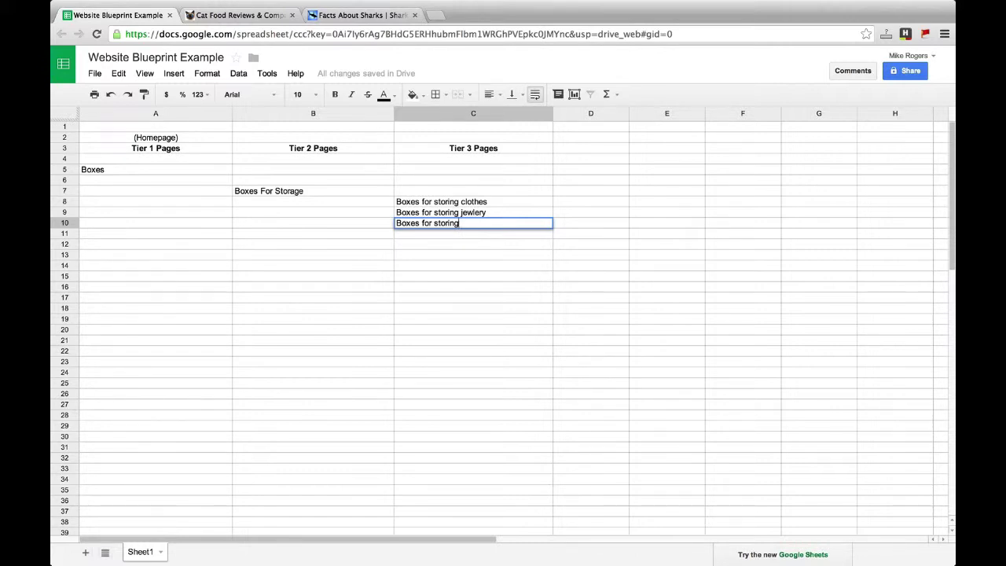
text(junk)
key(Return)
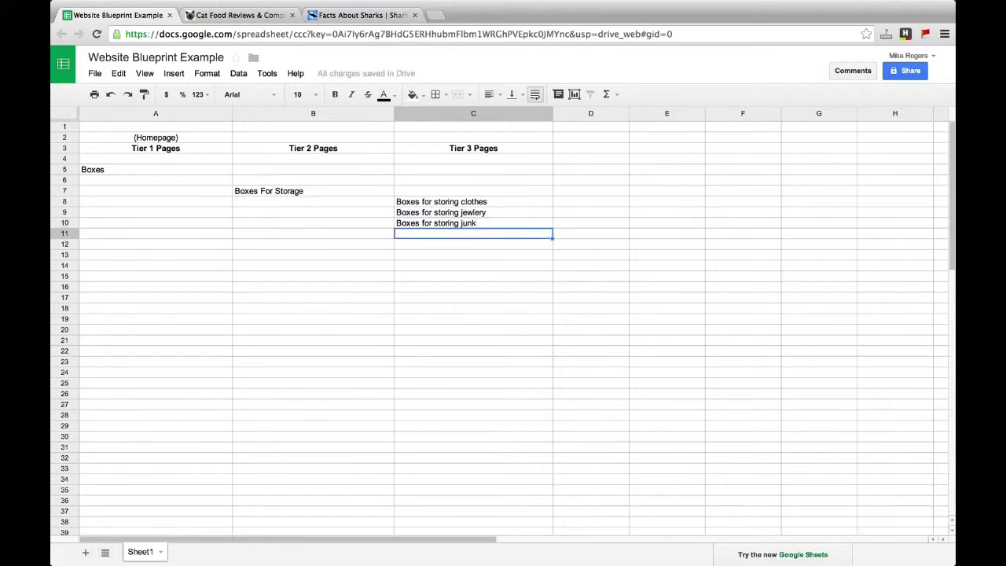
drag(430, 232, 435, 302)
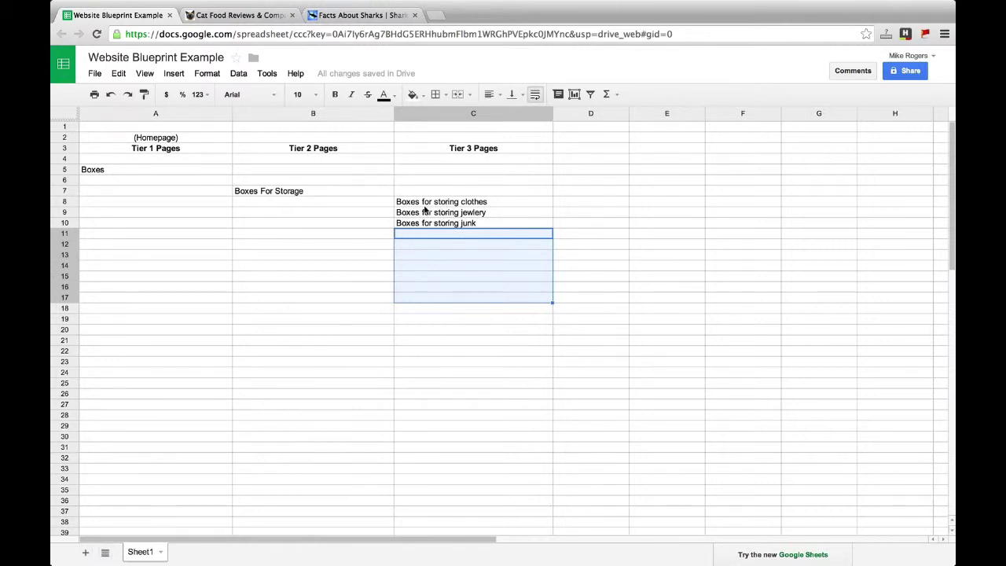
click(416, 275)
- Enter "Boxes For Moving" in cell B12 as a second Tier 2 page
click(323, 249)
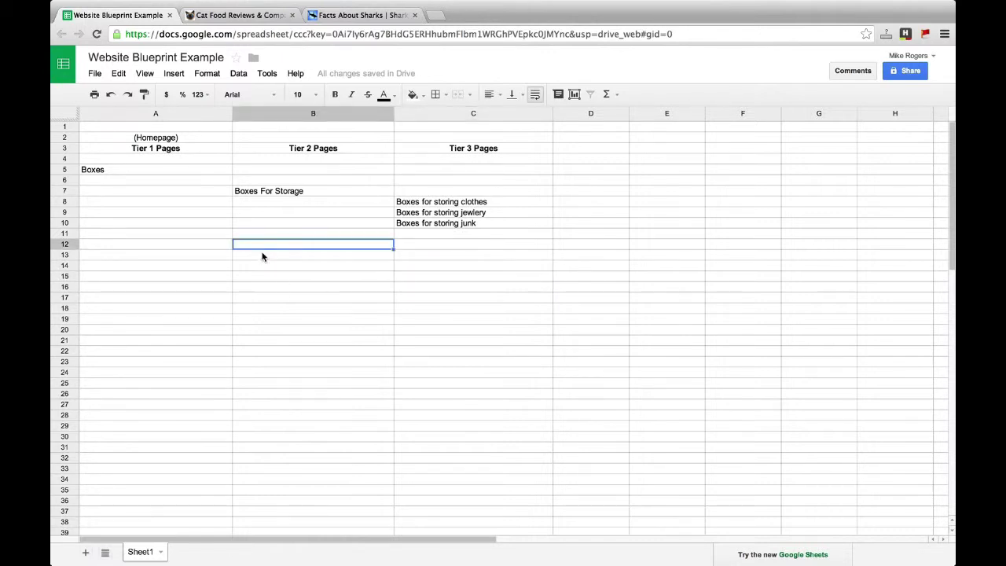
text(Boxes for m)
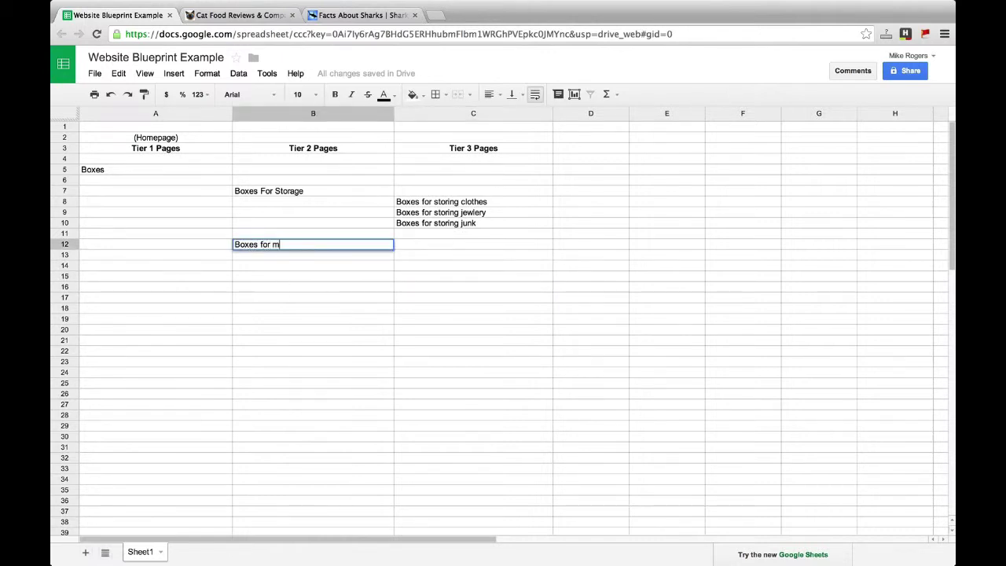
text(ov)
key(BackSpace)
key(BackSpace)
key(BackSpace)
key(BackSpace)
key(BackSpace)
key(BackSpace)
text(For Moving)
key(Return)
- Add the Tier 3 pages "Boxes for moving large items" in C13 and "Boxes for moving small items" in C14
key(Right)
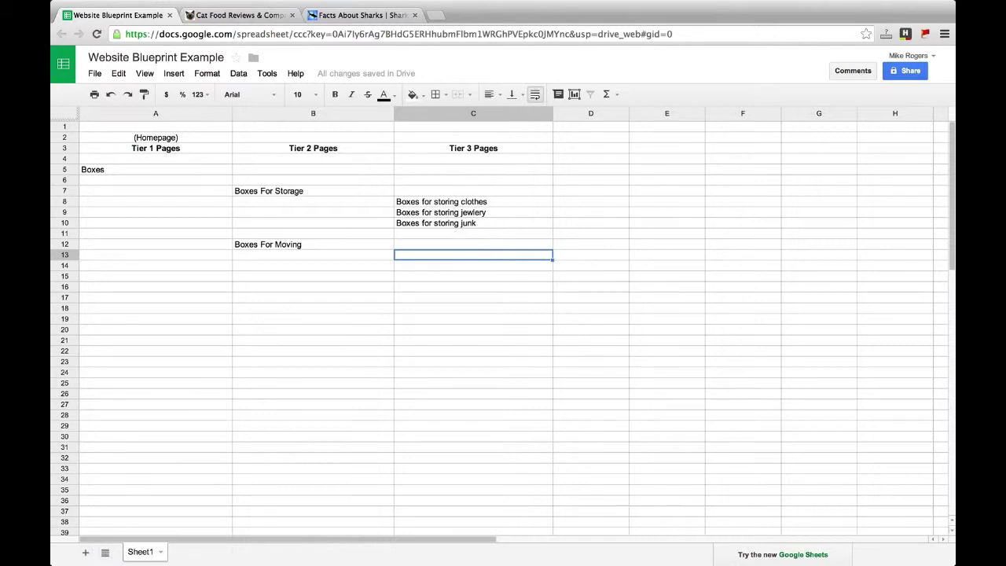
text(Boxes for mo)
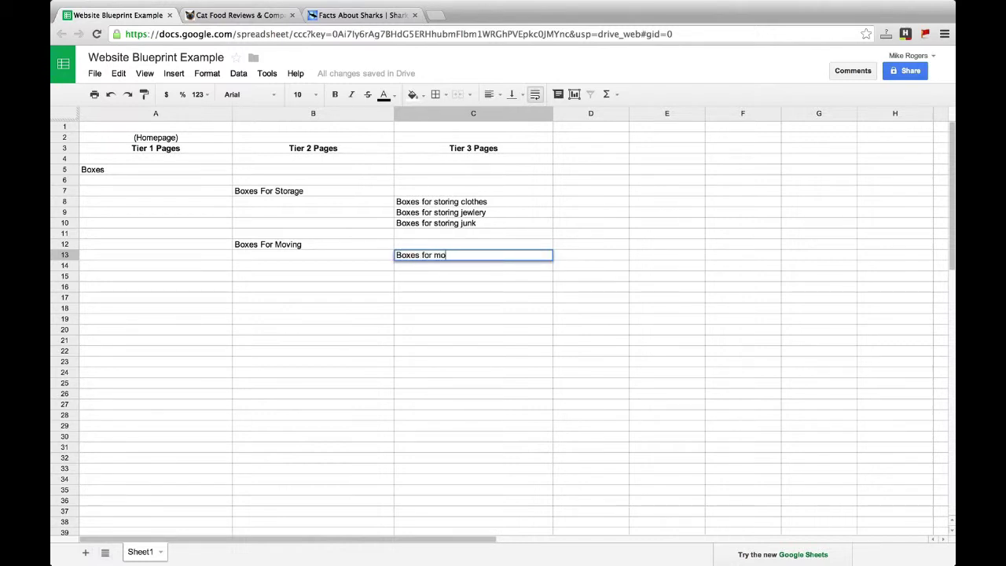
text(ving large items)
key(Return)
text(Boxes for moving)
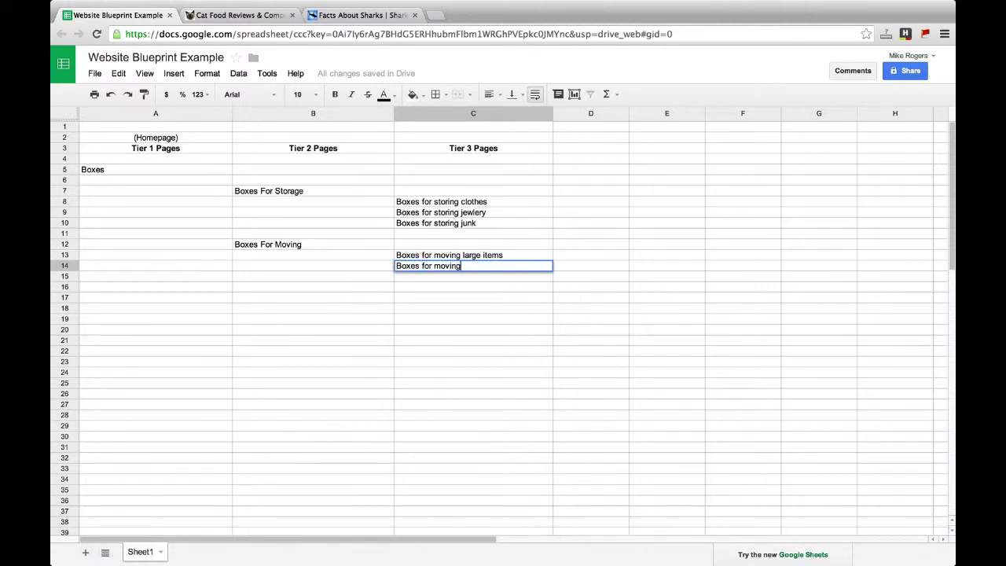
text( small items)
key(Return)
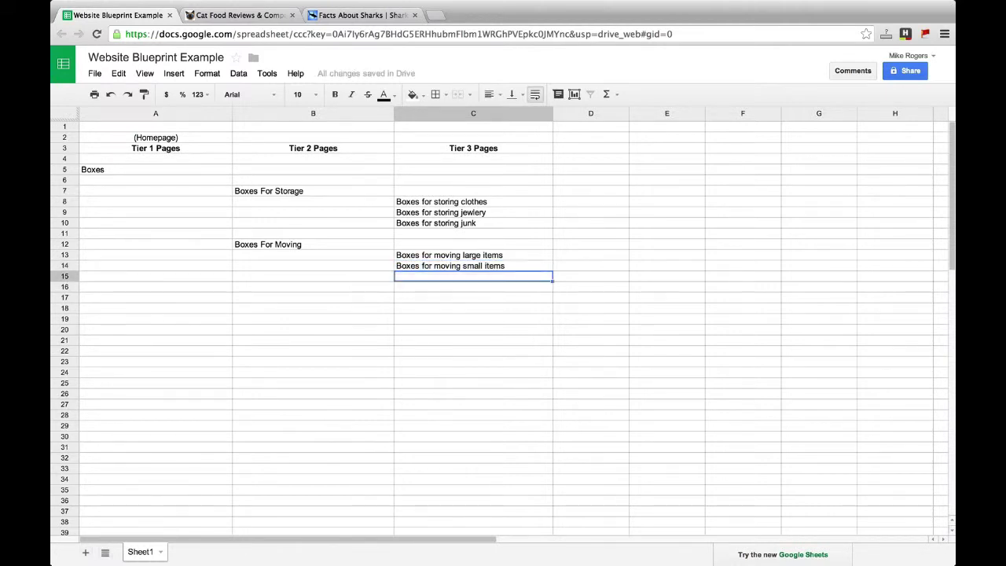
drag(449, 278, 449, 357)
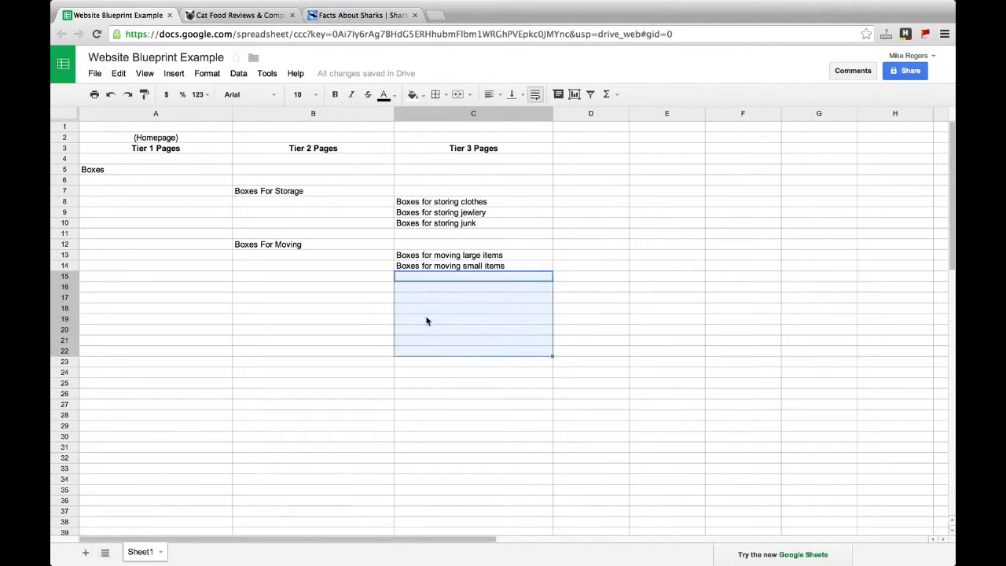
click(361, 286)
- Clear the whole boxes example from cells A5 through C14, keeping the tier headings
click(456, 269)
drag(456, 269, 112, 170)
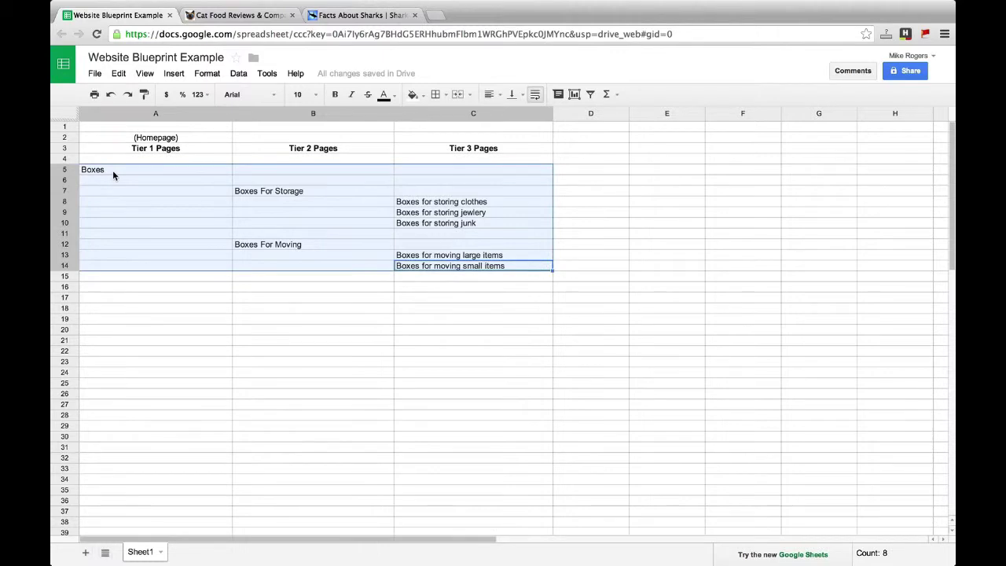
key(Delete)
click(154, 169)
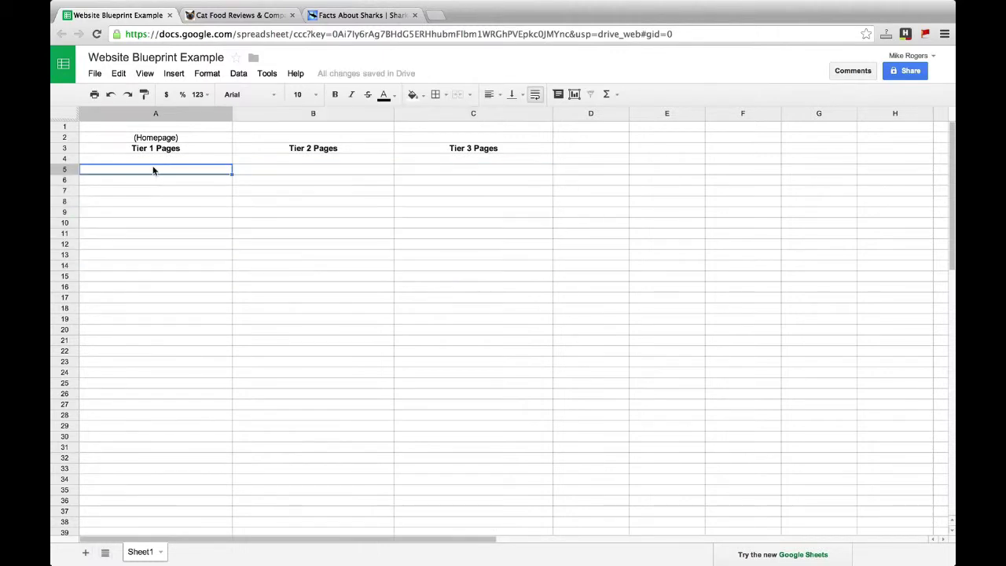
- Switch to the Cat Food Insider site and examine its homepage, from the introduction down to the Cat Food Reviews by Brand list
click(224, 14)
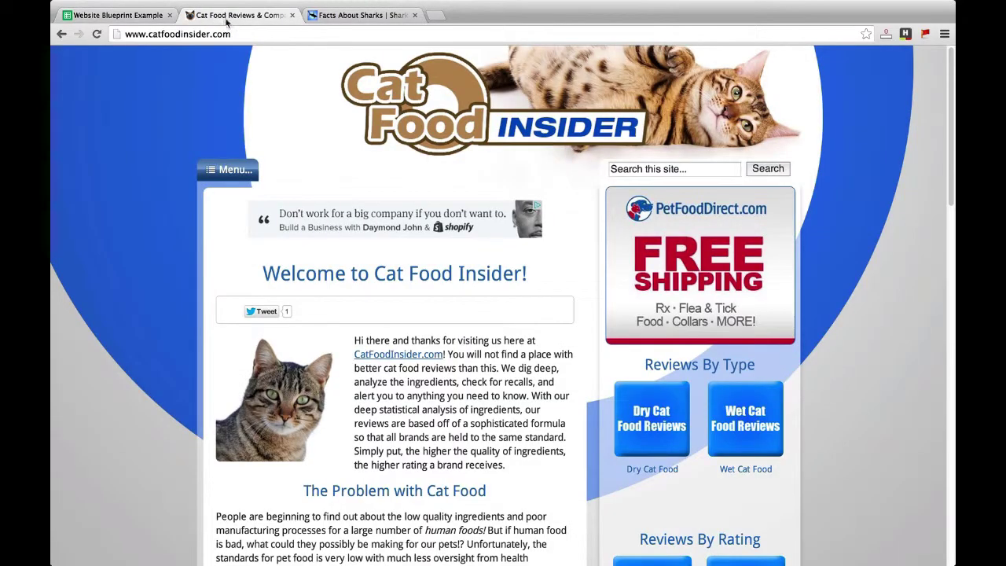
scroll(212, 186, down, 1)
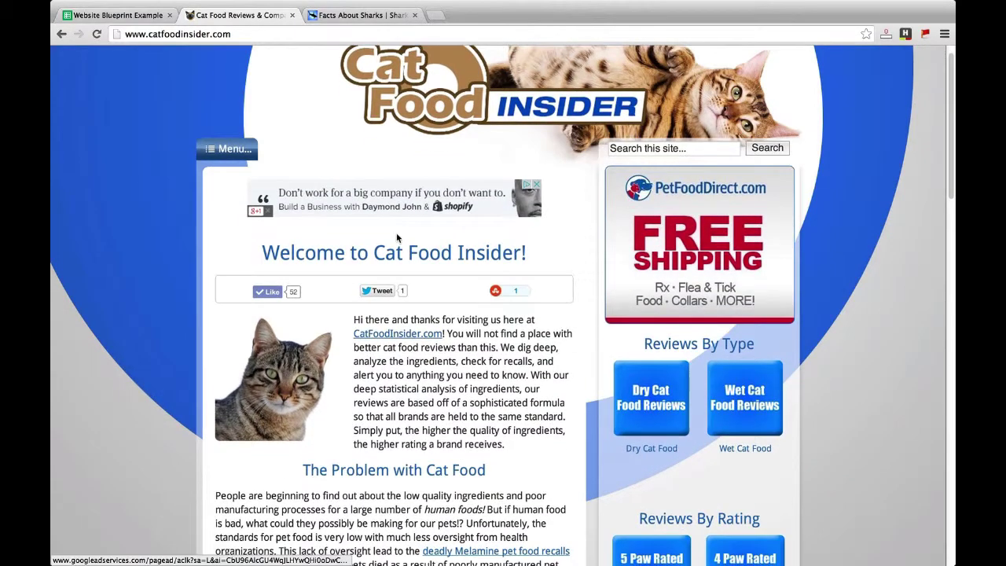
click(227, 36)
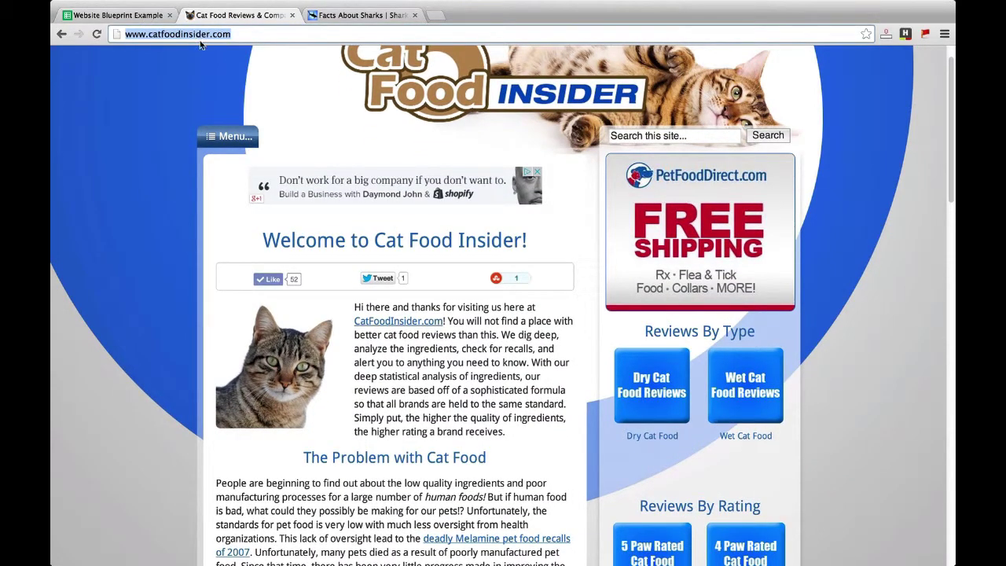
click(410, 362)
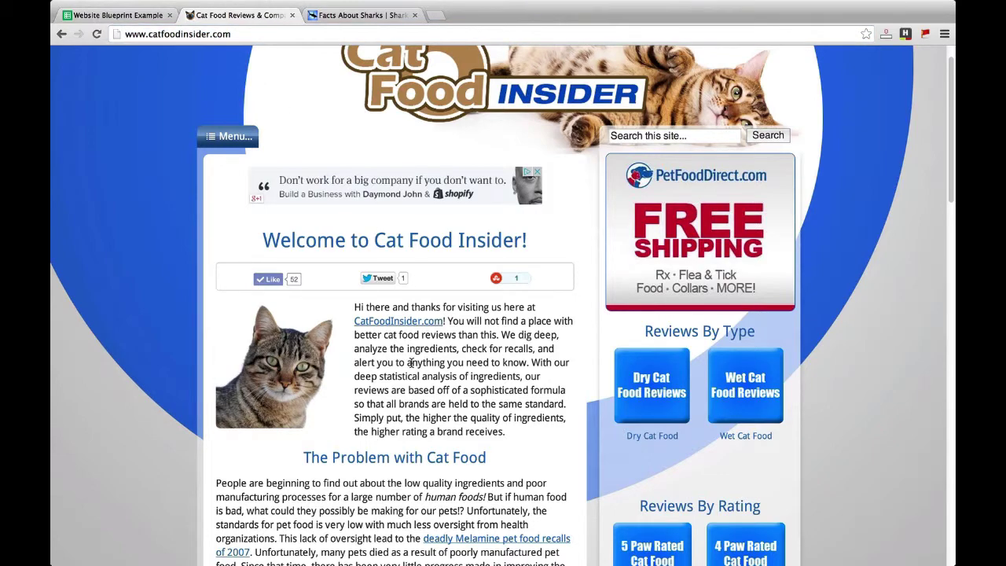
scroll(404, 227, down, 3)
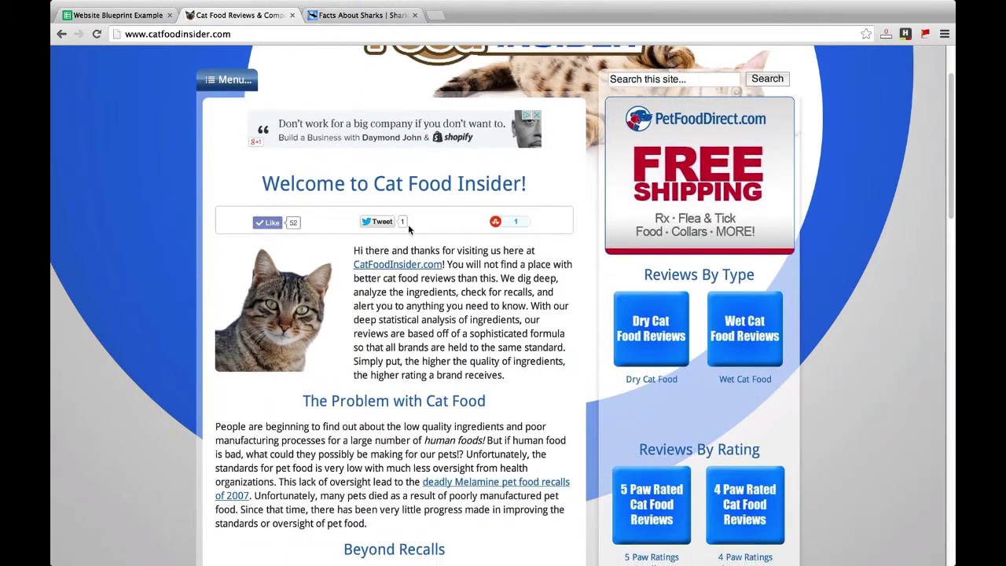
scroll(408, 224, down, 1)
scroll(378, 220, up, 2)
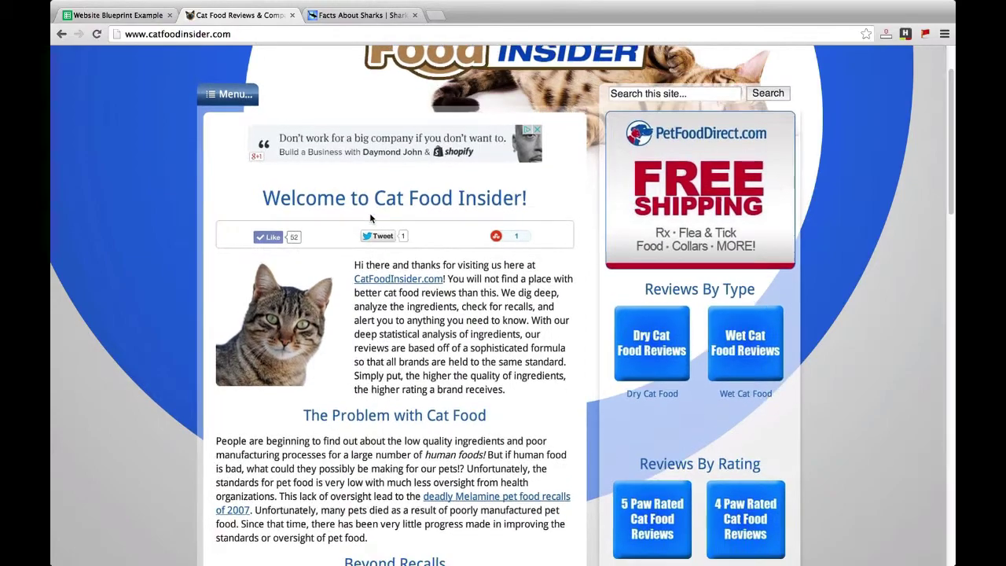
scroll(377, 212, down, 4)
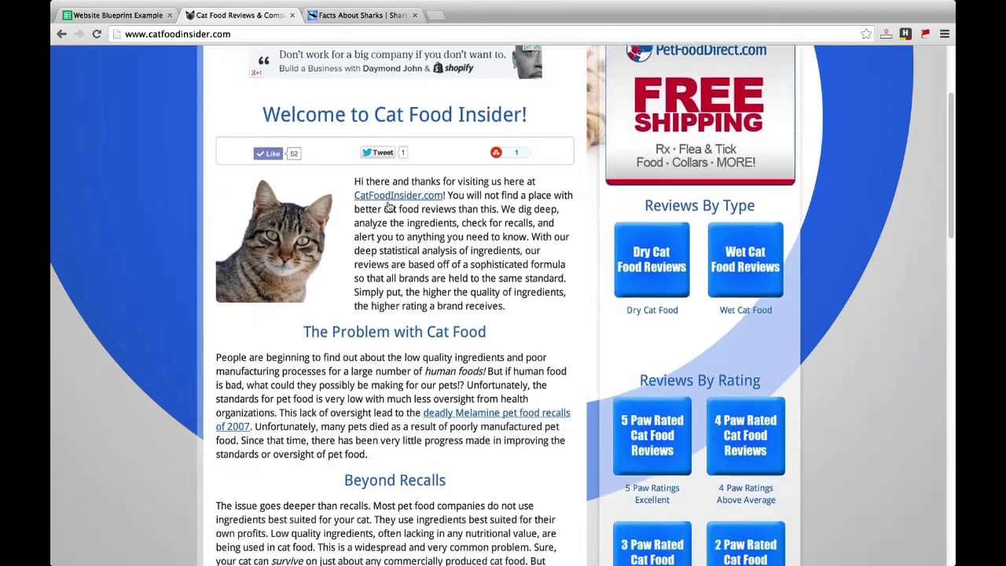
scroll(385, 211, down, 18)
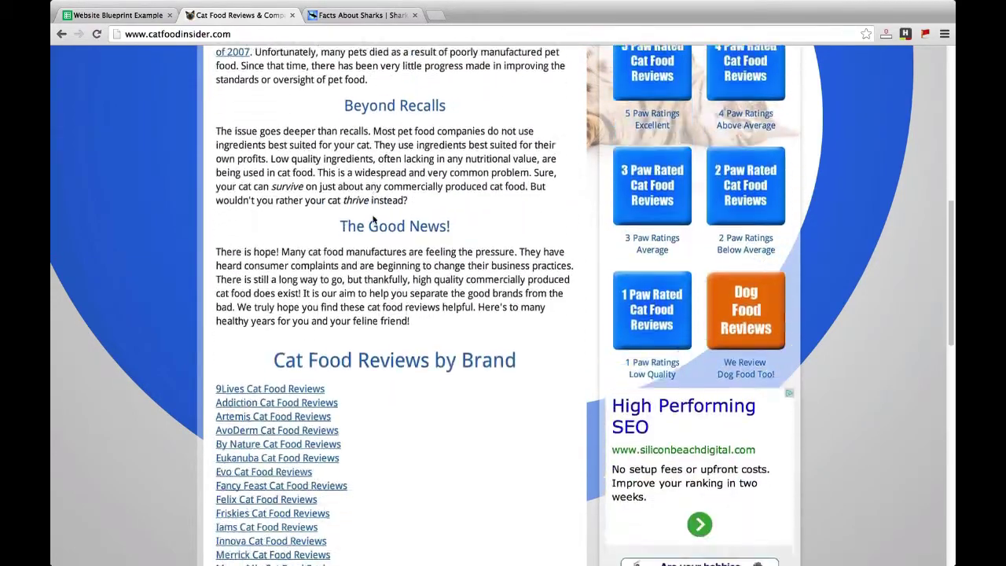
scroll(373, 220, down, 6)
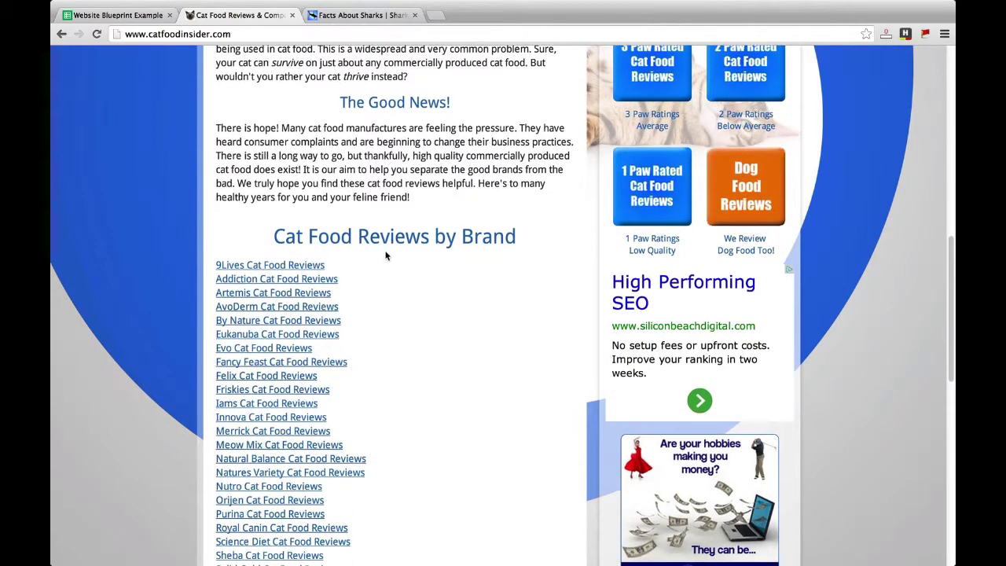
drag(358, 236, 430, 238)
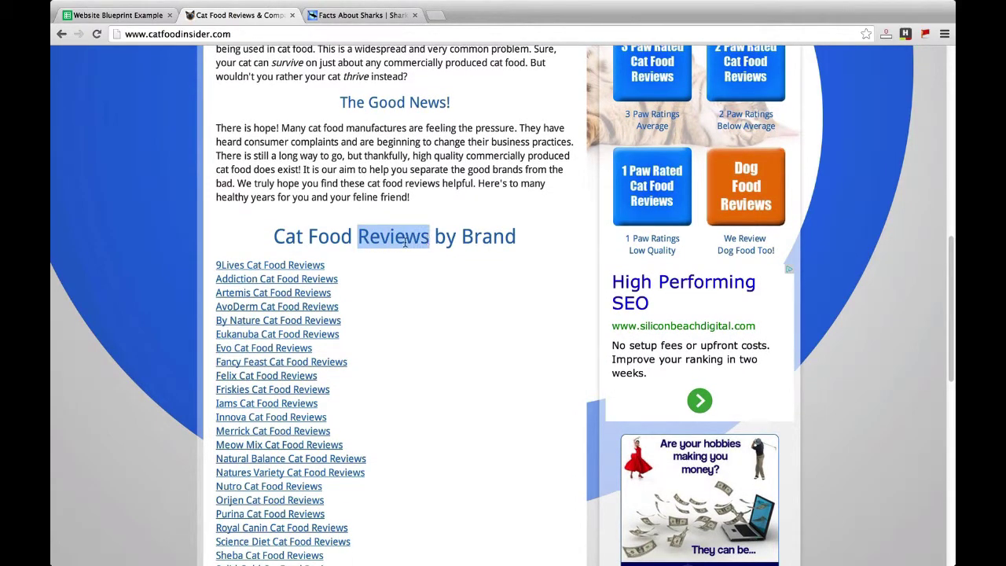
- Review the Cat Food Insider homepage's overall theme, from its welcome heading through the brand review links to the home delivery offer
click(389, 248)
scroll(389, 251, up, 10)
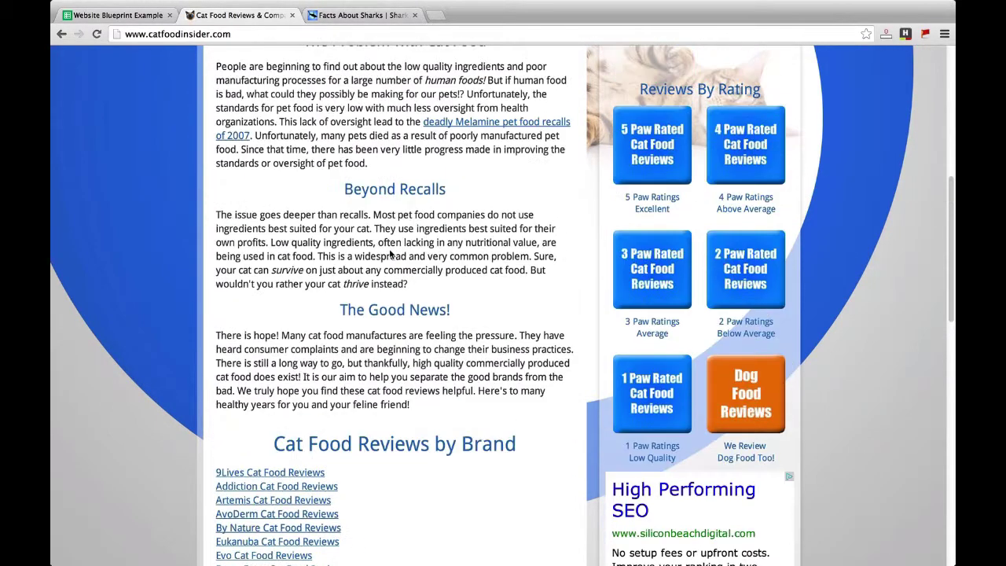
scroll(389, 248, up, 15)
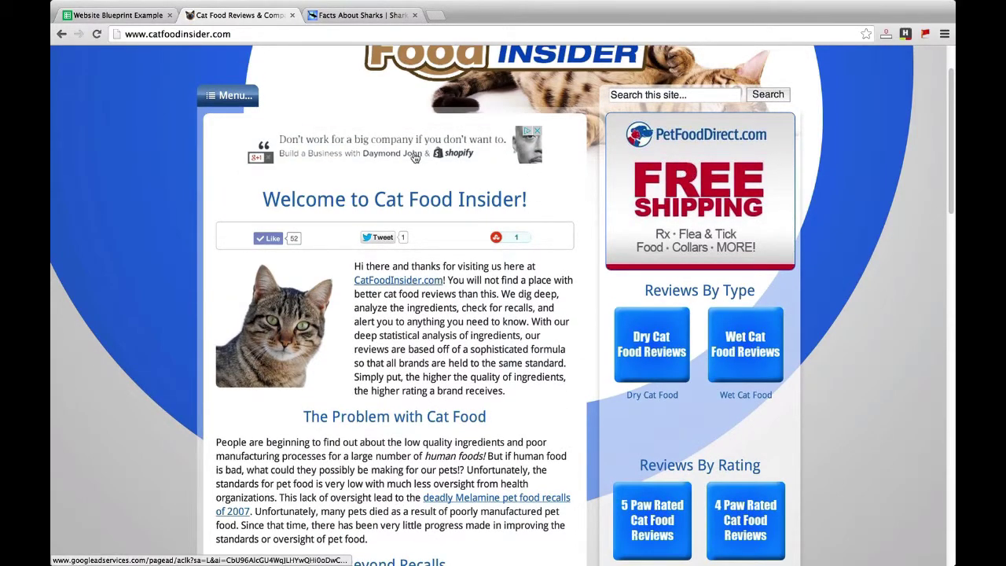
scroll(396, 147, down, 4)
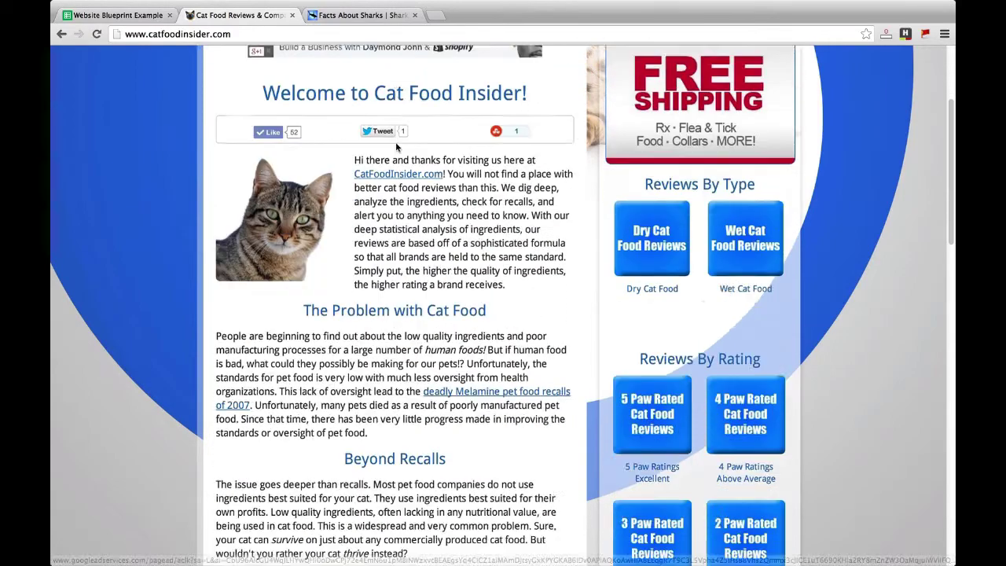
scroll(649, 116, up, 1)
scroll(427, 201, down, 10)
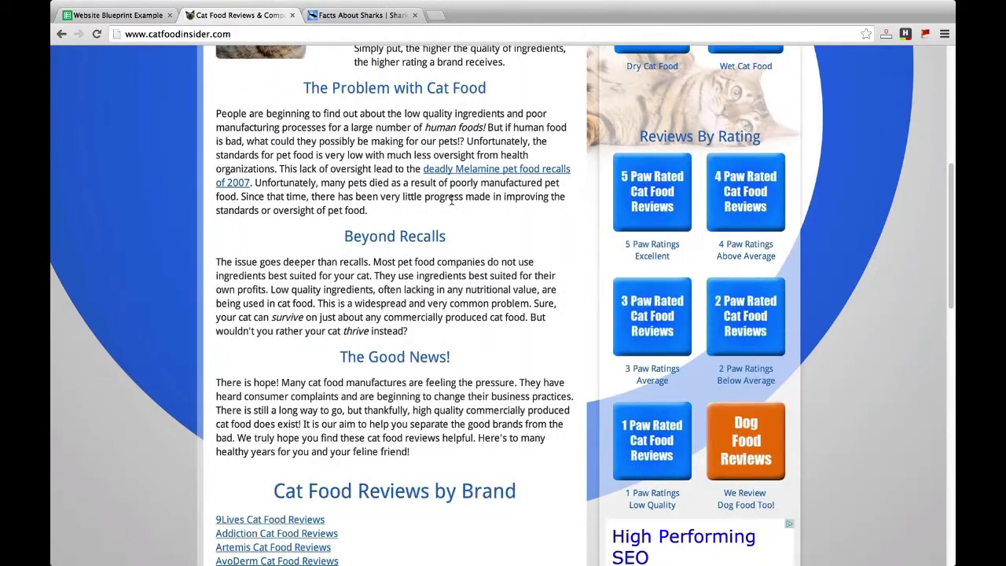
scroll(426, 202, down, 2)
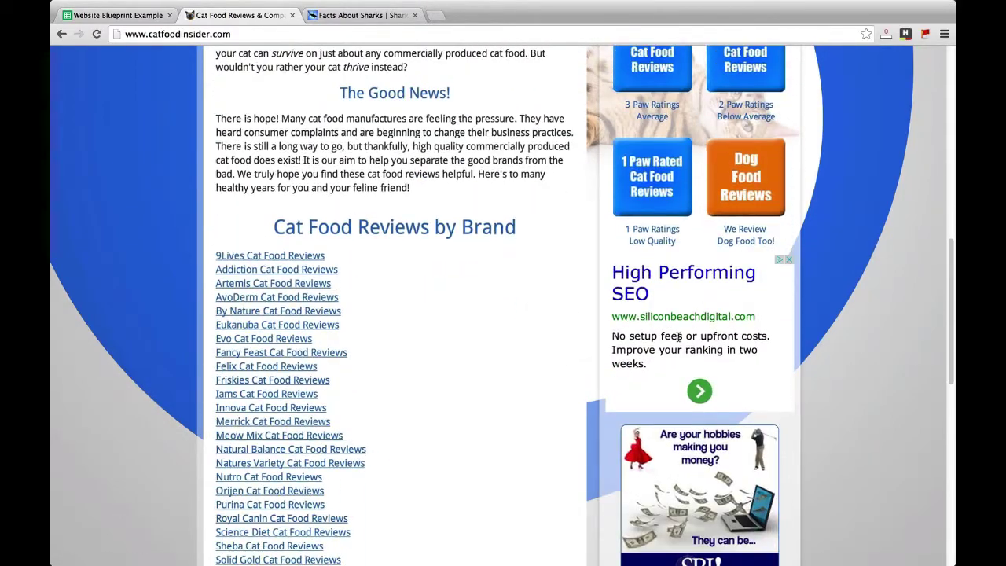
scroll(550, 314, down, 3)
scroll(558, 336, down, 1)
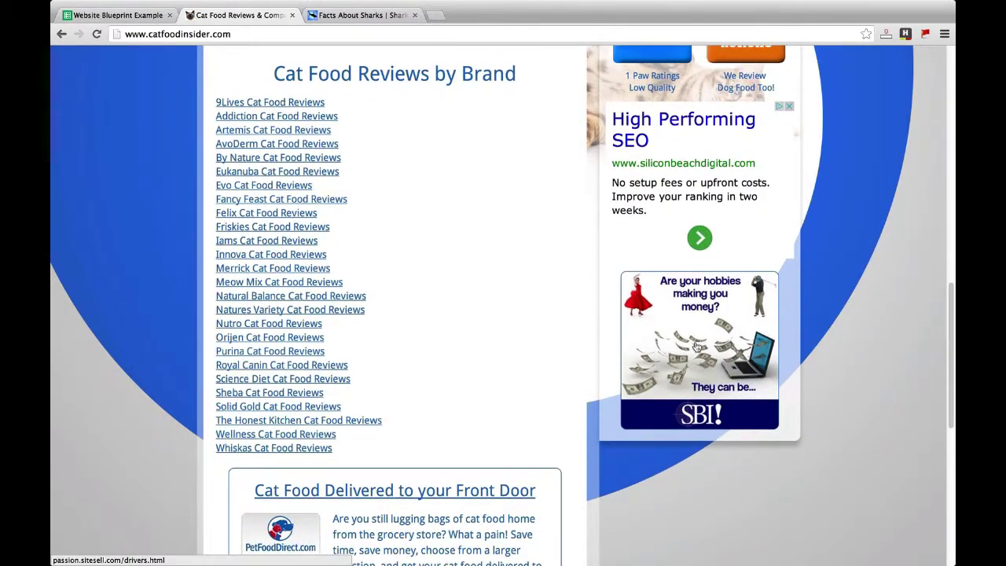
scroll(434, 315, down, 3)
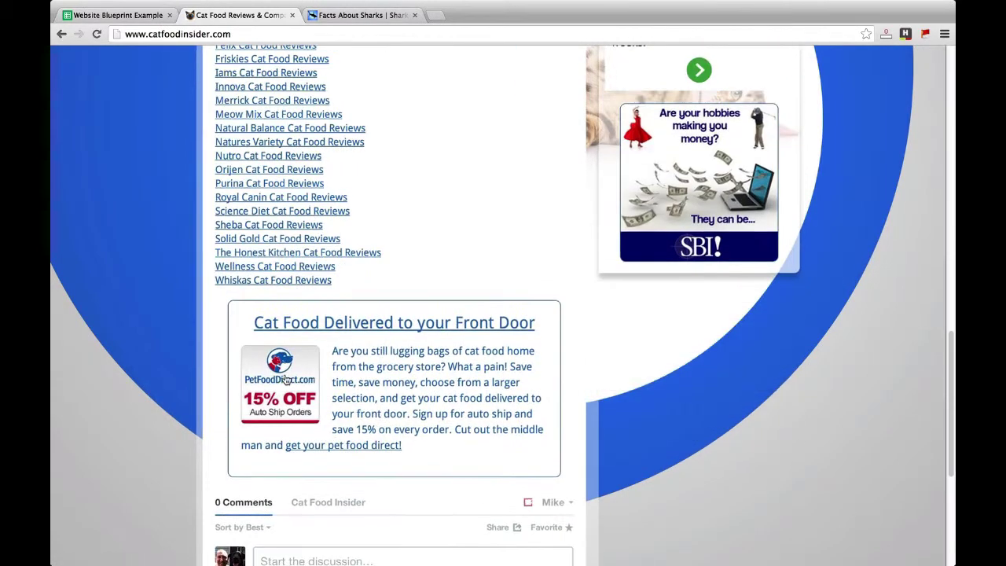
scroll(346, 322, up, 3)
scroll(361, 303, up, 5)
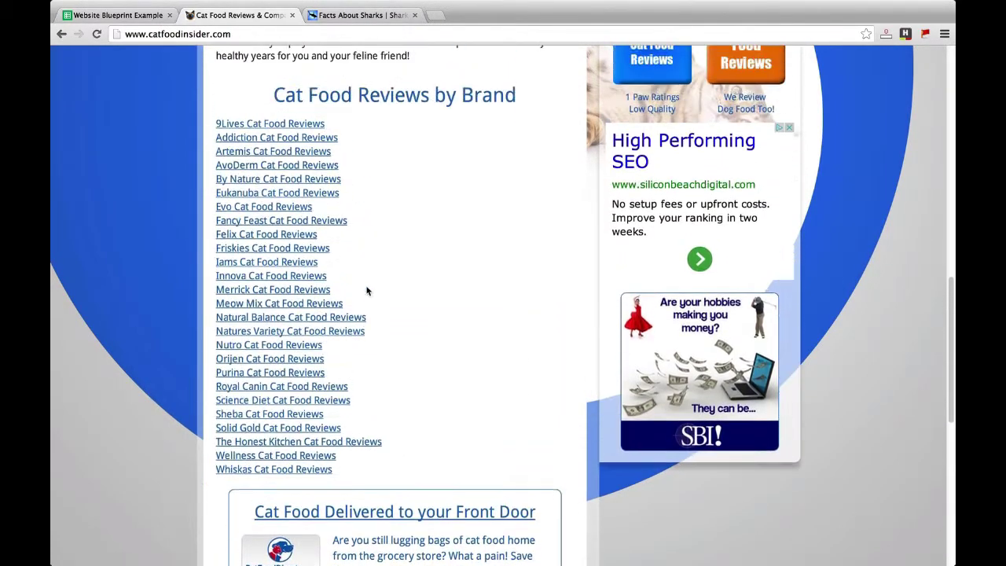
scroll(365, 246, up, 5)
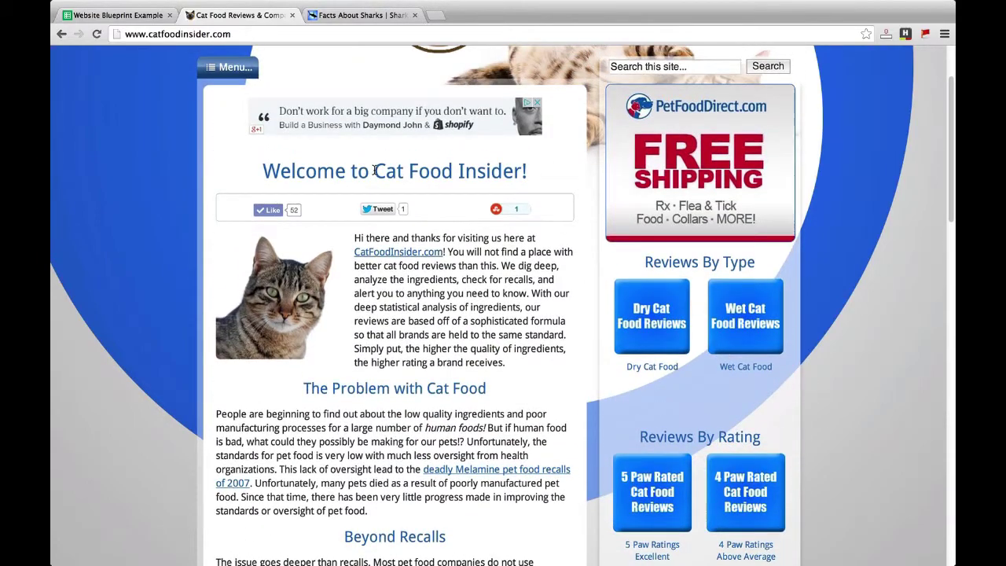
drag(374, 170, 444, 171)
scroll(444, 179, down, 1)
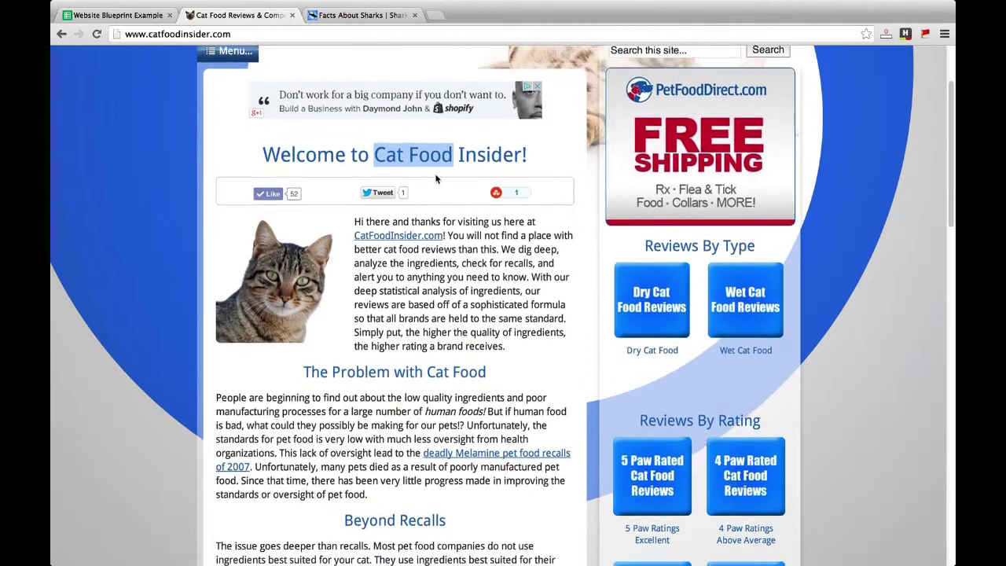
- Switch to the Website Blueprint Example spreadsheet and enter "Cat Food Reviews" in cell A5 as the Tier 1 page
click(118, 15)
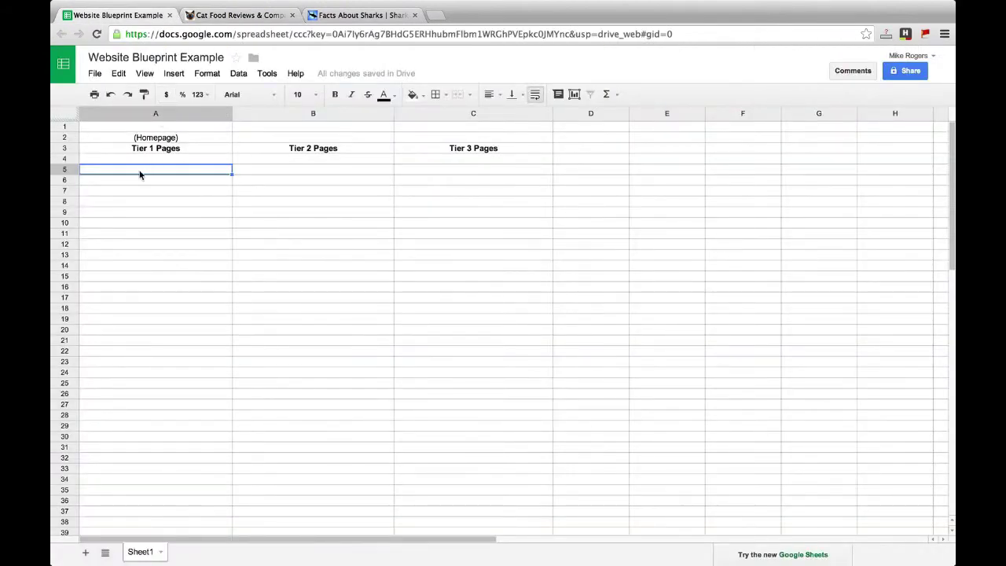
text(Cat Food Reviews)
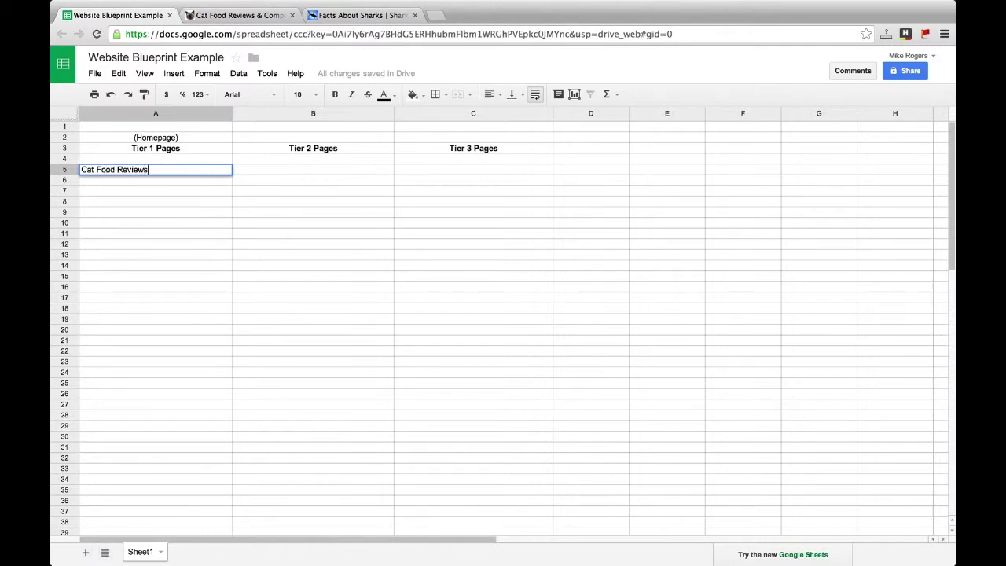
key(Return)
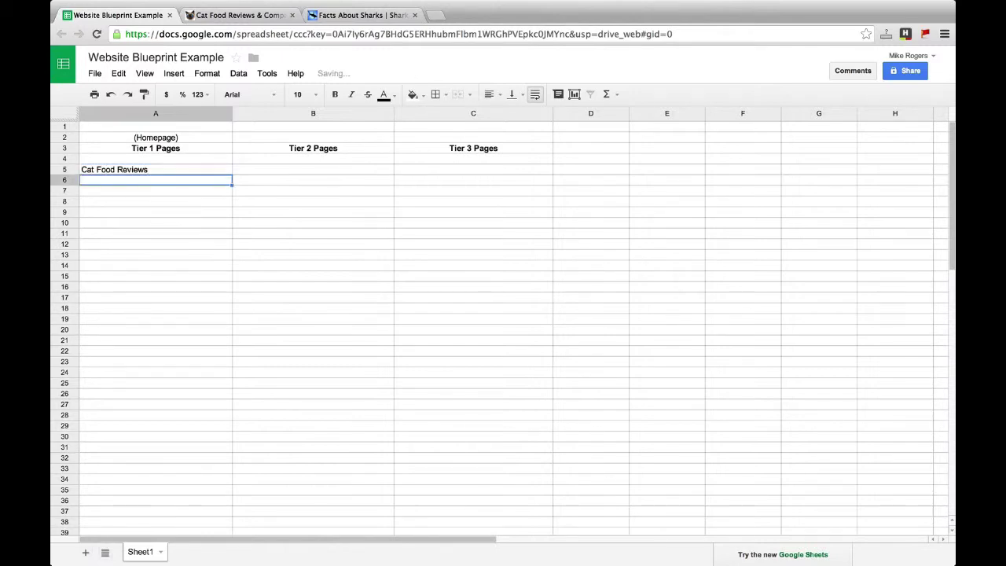
- Return to the Cat Food Insider site and open Addiction Cat Food Reviews from the Cat Food Reviews by Brand list
click(218, 15)
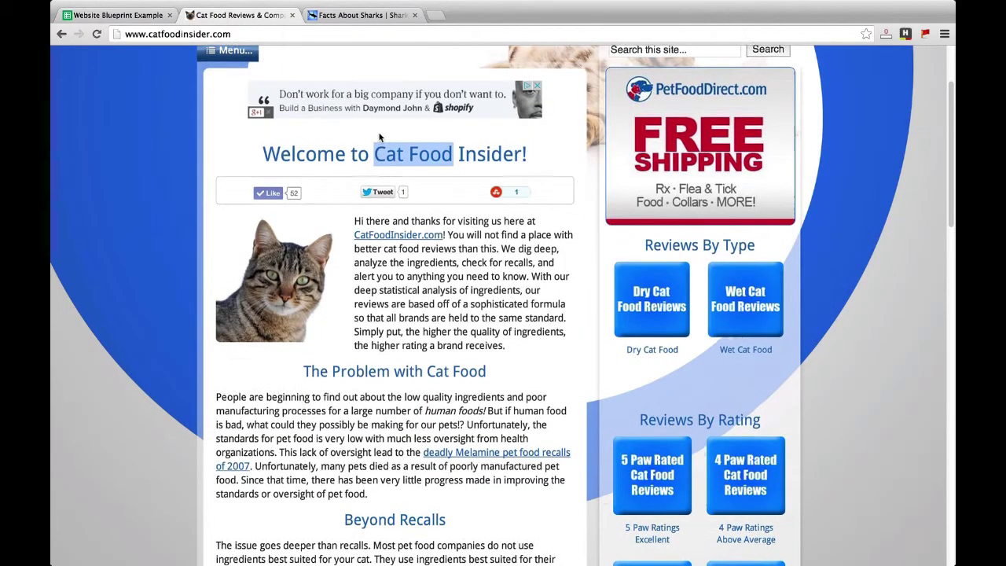
scroll(385, 157, down, 5)
scroll(394, 177, down, 7)
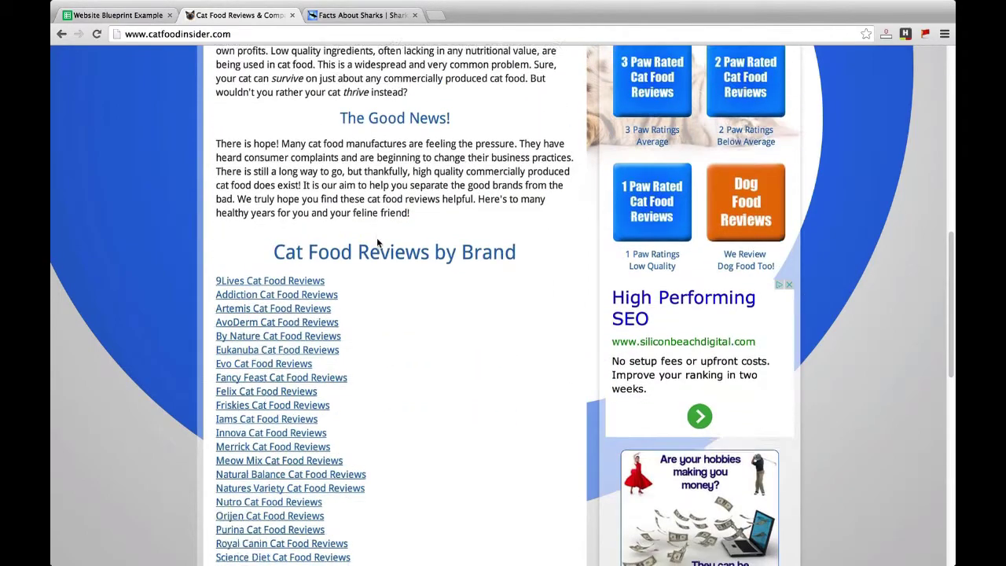
scroll(353, 189, down, 2)
drag(273, 99, 517, 100)
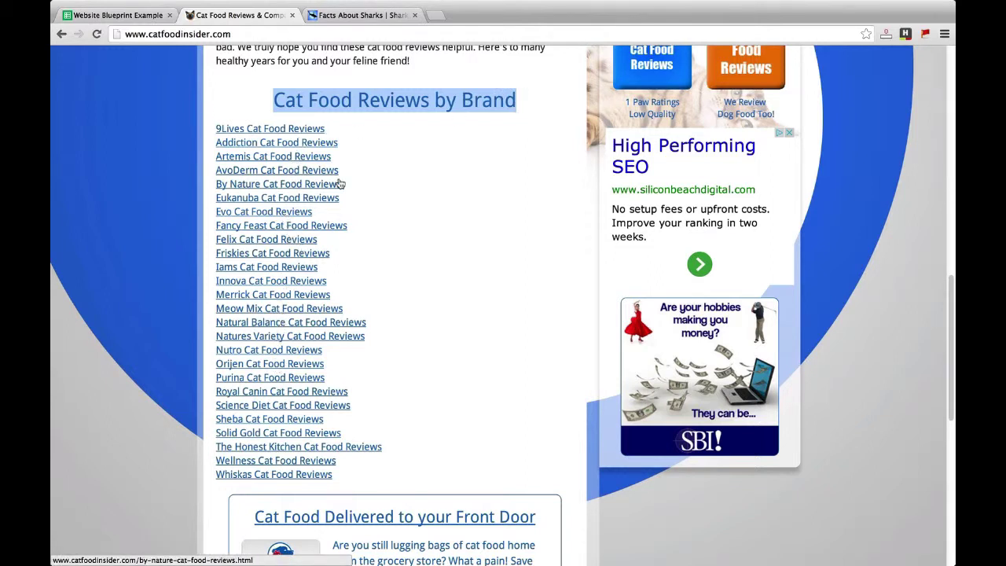
click(342, 149)
click(285, 145)
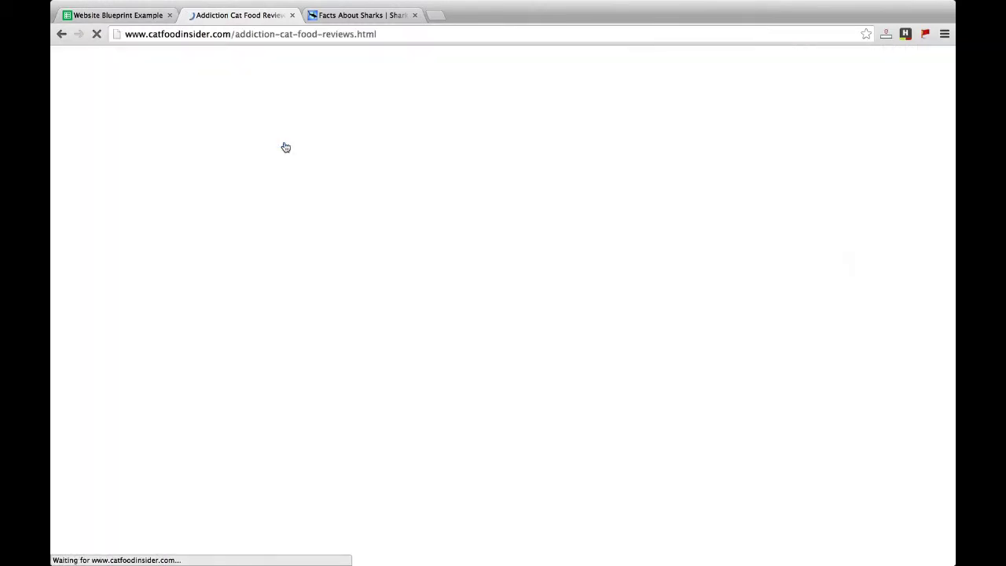
scroll(322, 287, down, 1)
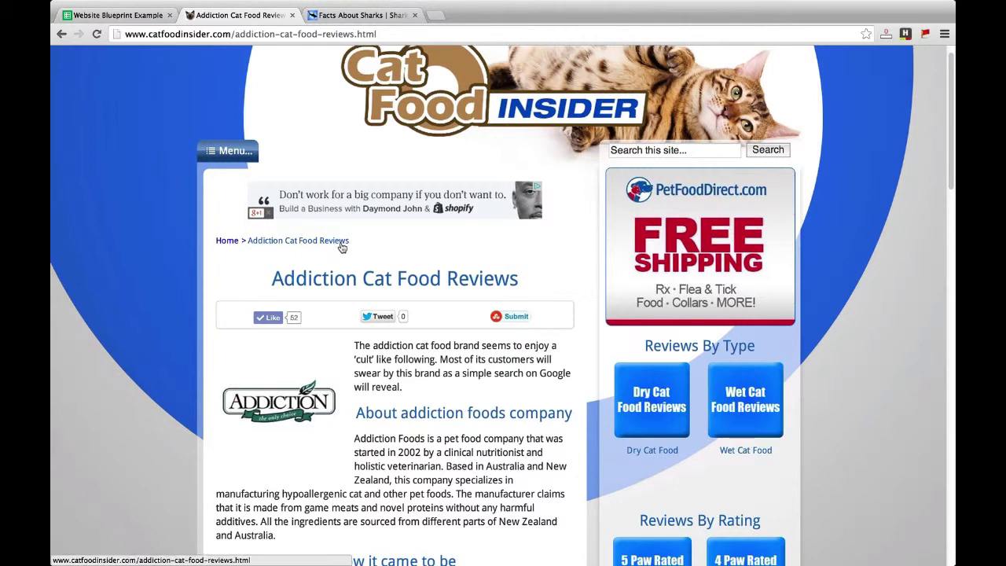
- Back in the blueprint spreadsheet, enter "Addiction Cat Food Reviews" in cell B6 as a Tier 2 page
click(136, 15)
click(291, 182)
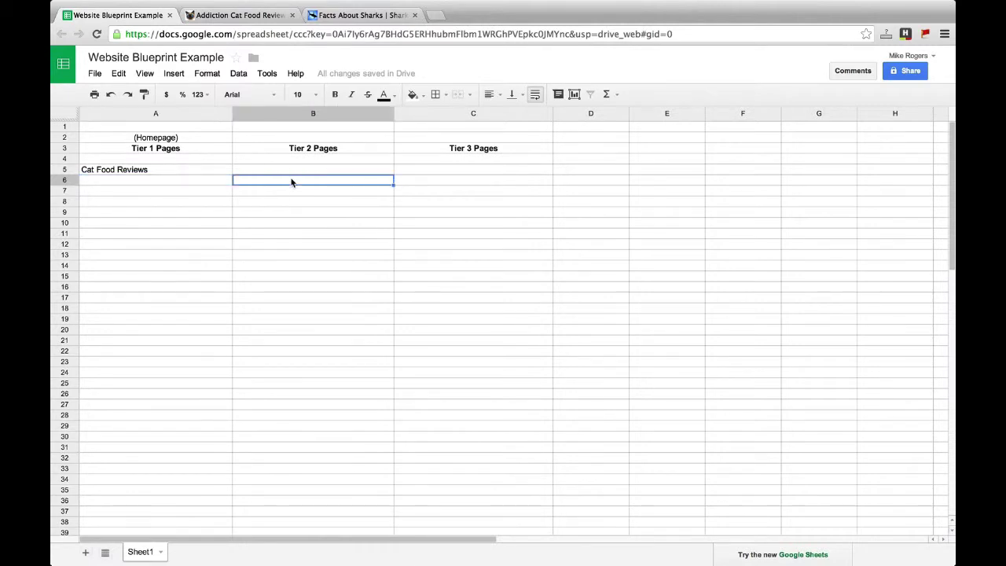
text(Addiction Cat Food Reviews)
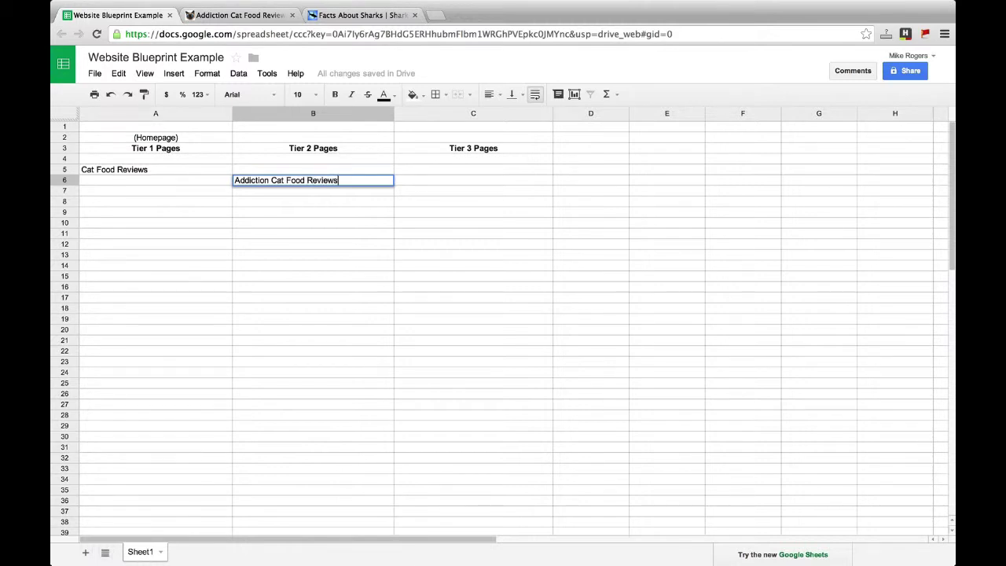
key(Return)
key(Up)
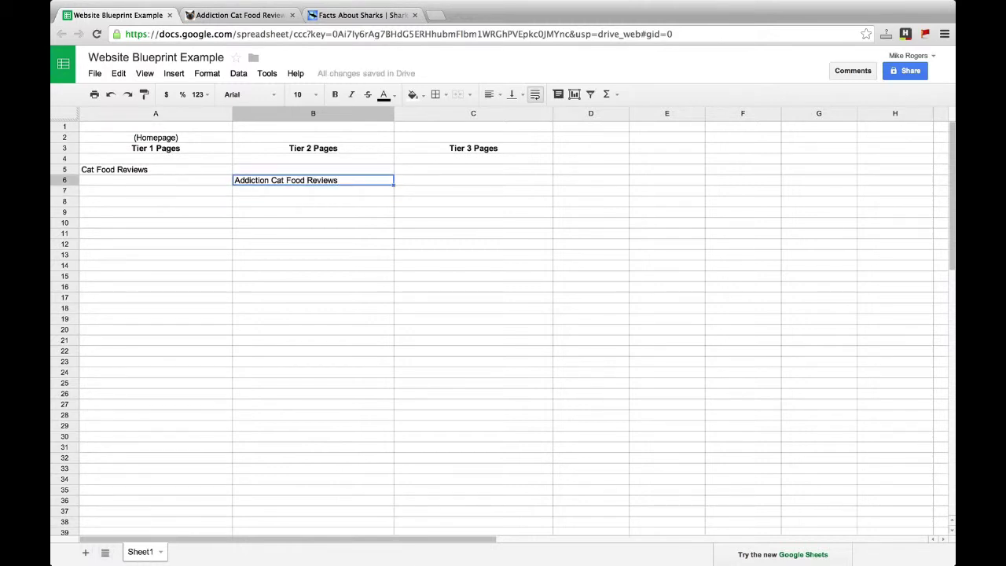
click(125, 171)
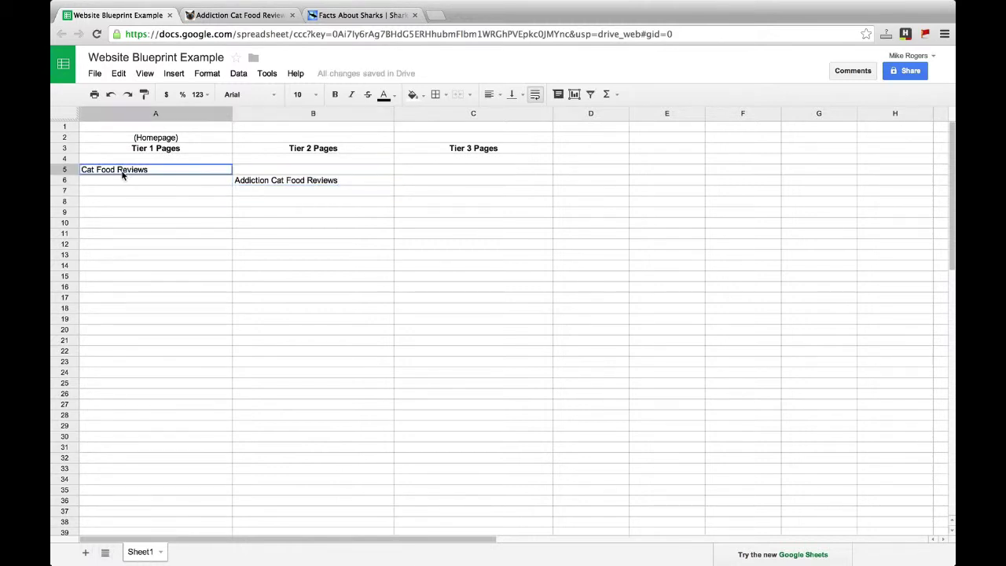
click(264, 182)
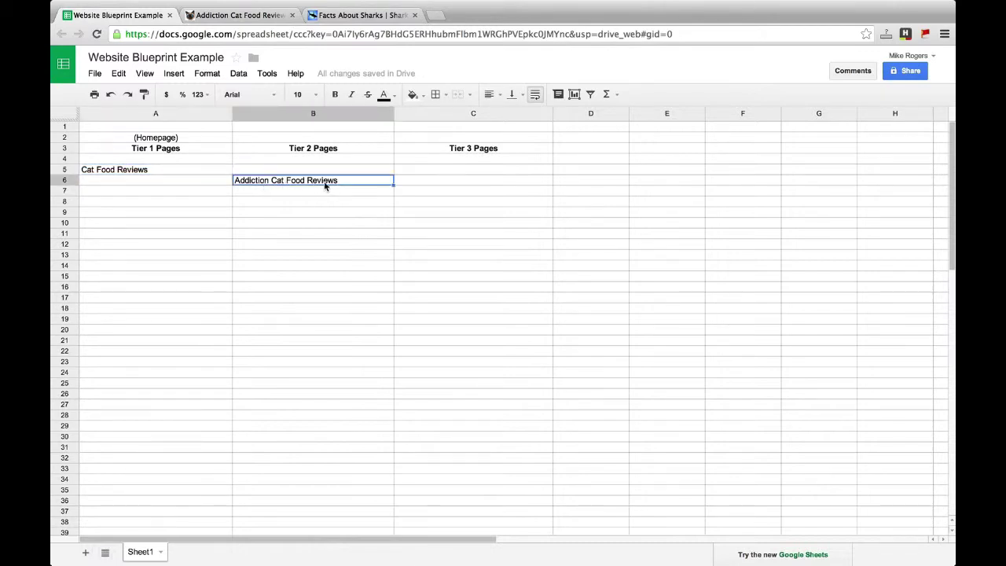
- Switch to the Addiction Cat Food Reviews page and examine its content down to the Addiction Cat Food Product Reviews links
click(235, 15)
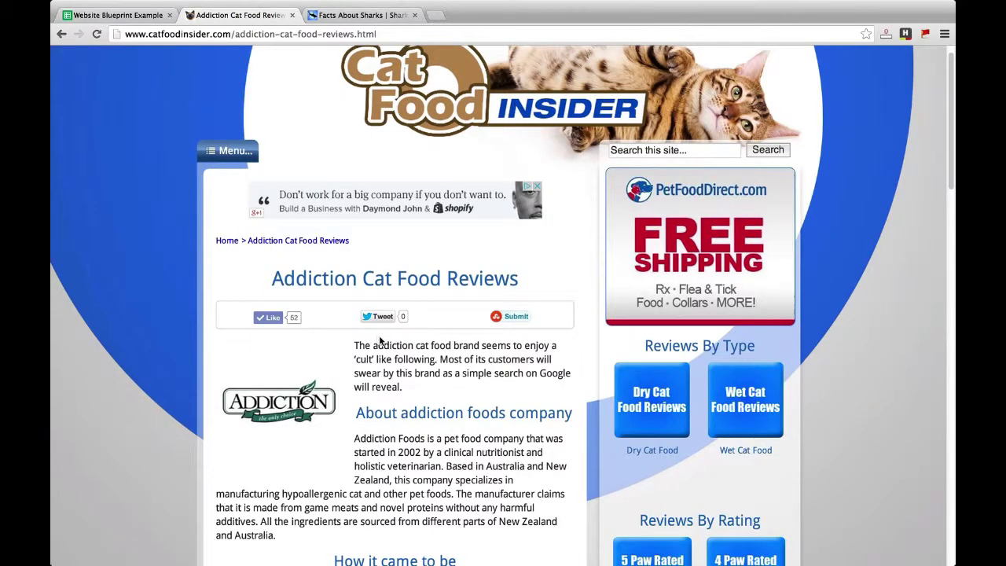
scroll(381, 335, down, 3)
scroll(330, 228, down, 1)
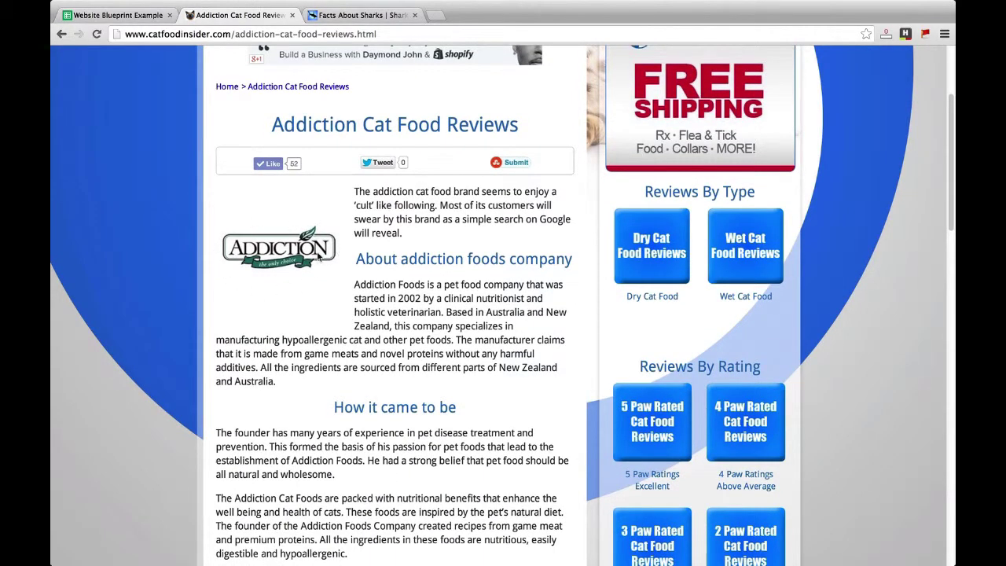
scroll(330, 248, down, 6)
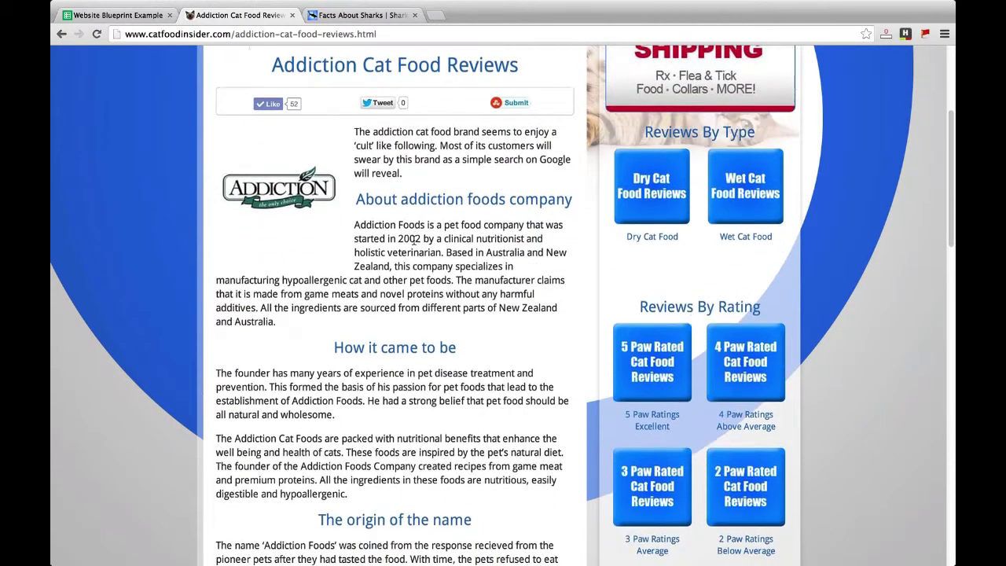
scroll(387, 251, down, 9)
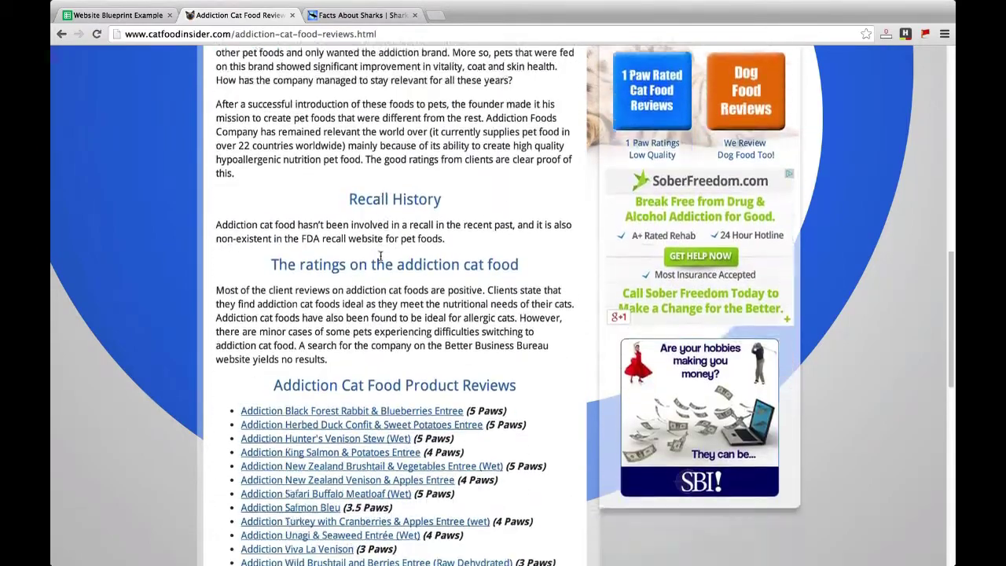
scroll(334, 299, down, 2)
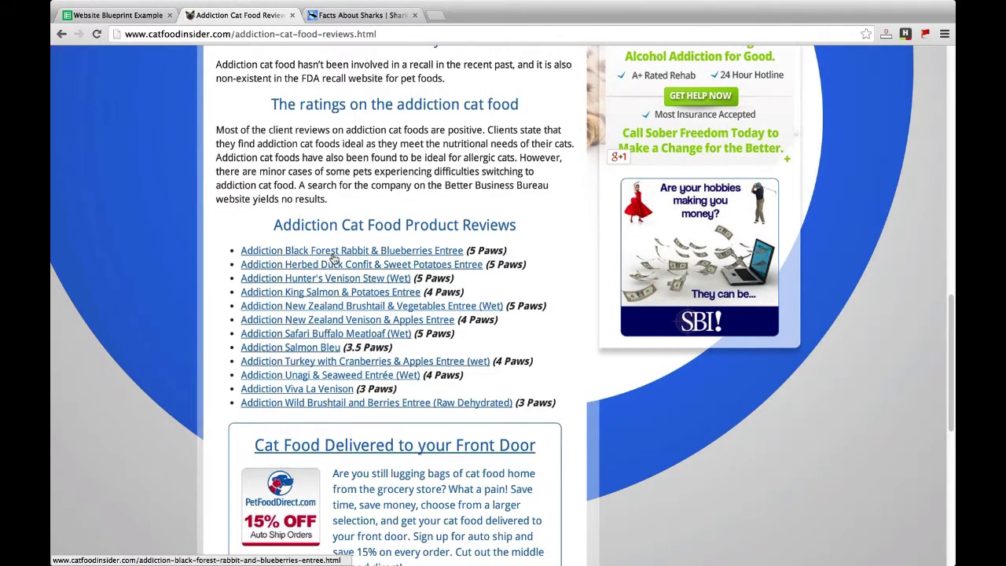
scroll(282, 246, up, 1)
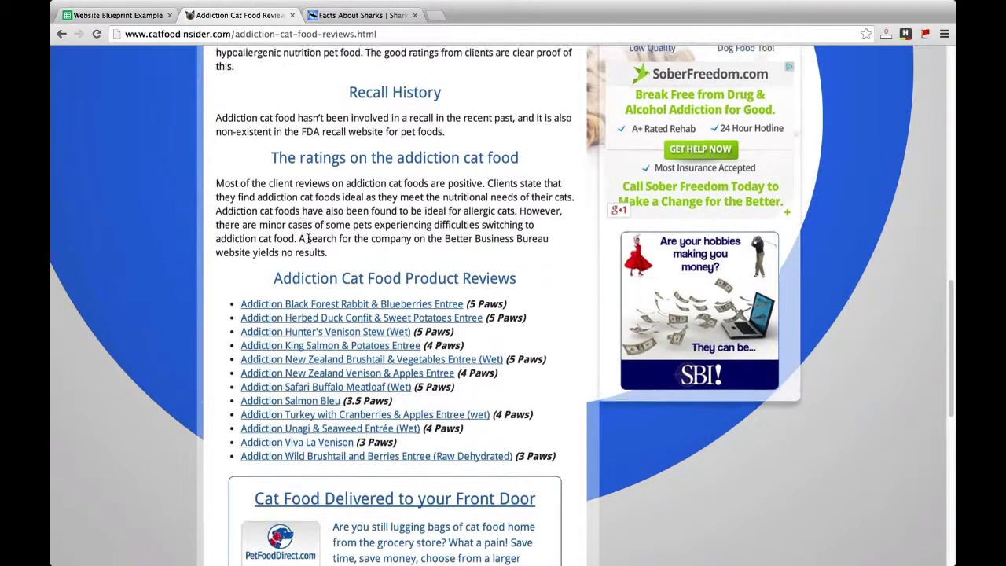
scroll(362, 271, down, 1)
scroll(361, 272, down, 1)
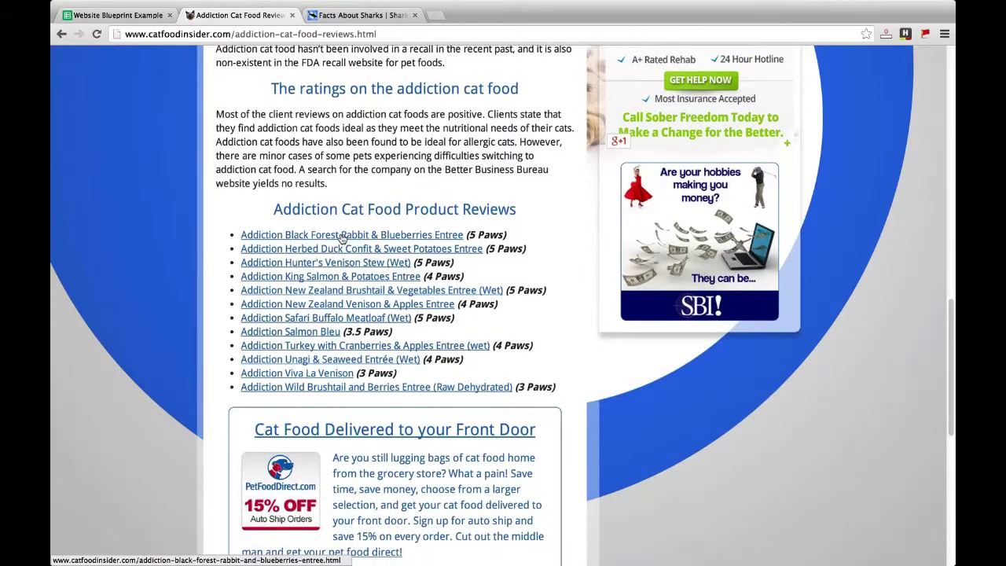
- Open the Addiction Black Forest Rabbit & Blueberries Entree review and examine its rating, description and ingredients sections
click(343, 236)
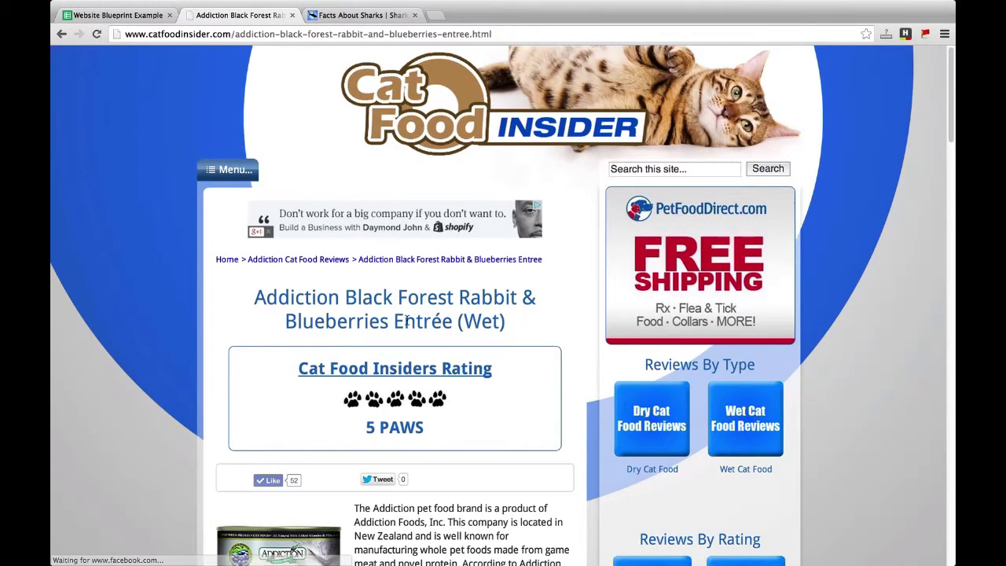
scroll(385, 291, down, 3)
scroll(382, 288, down, 5)
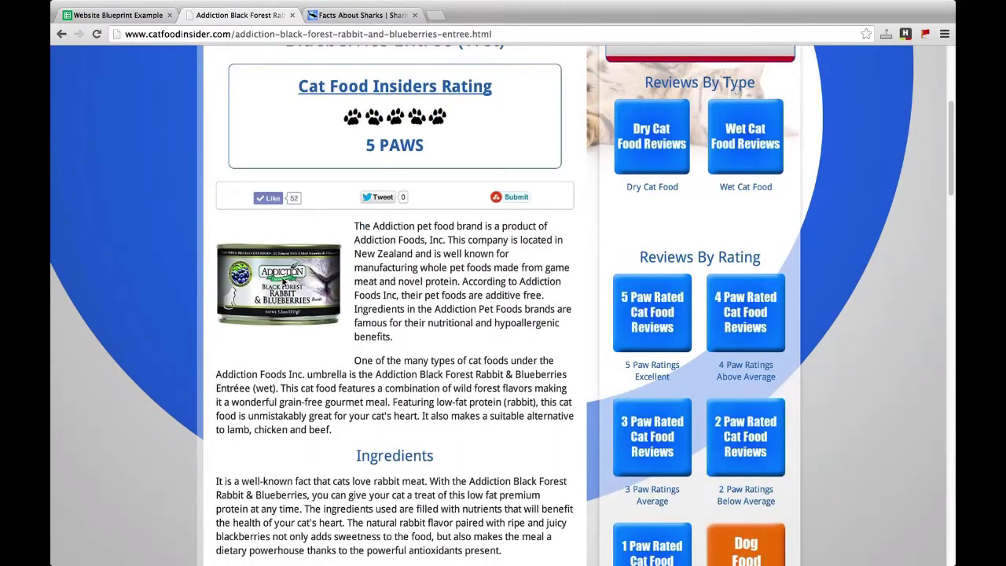
scroll(402, 188, down, 3)
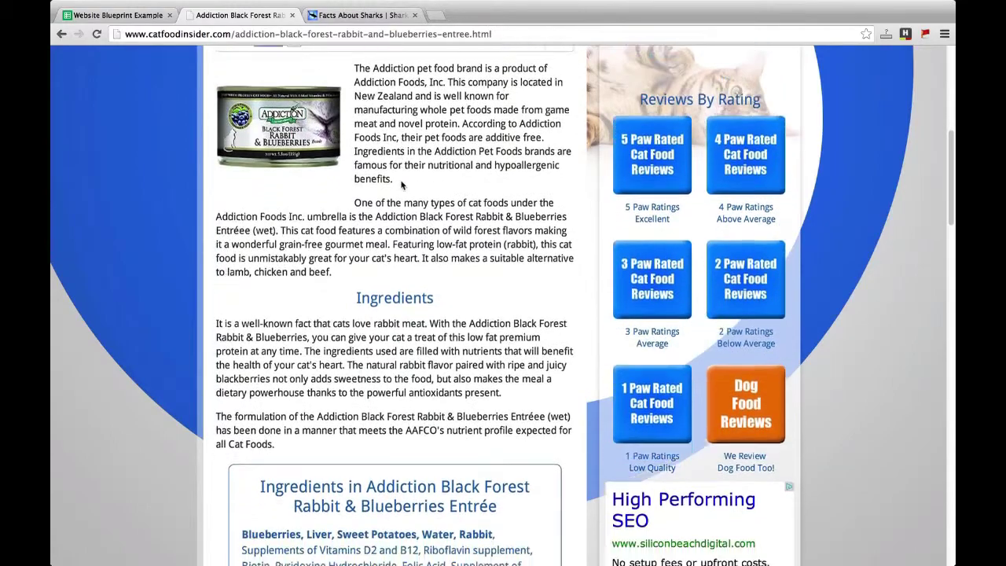
scroll(402, 185, down, 4)
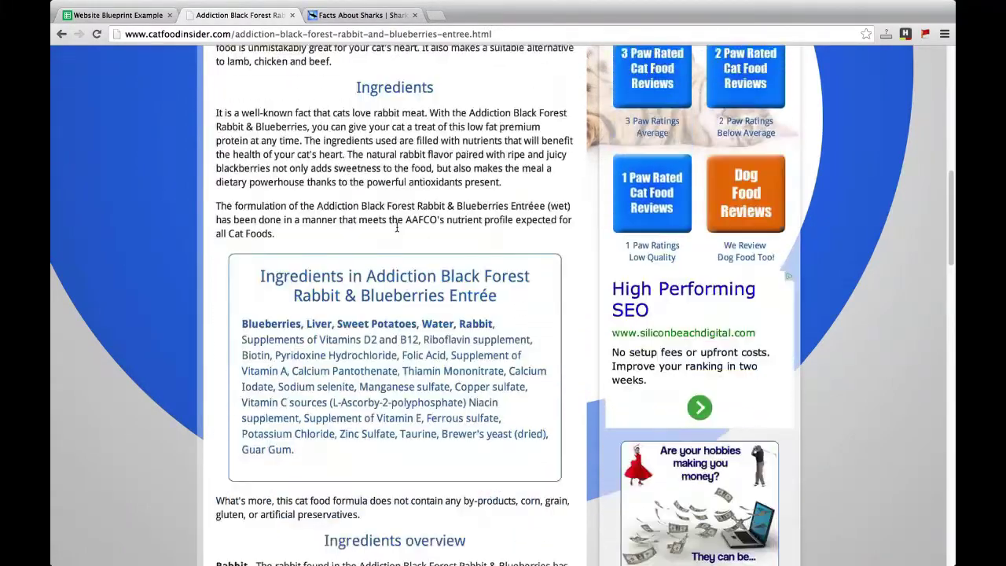
scroll(397, 227, down, 8)
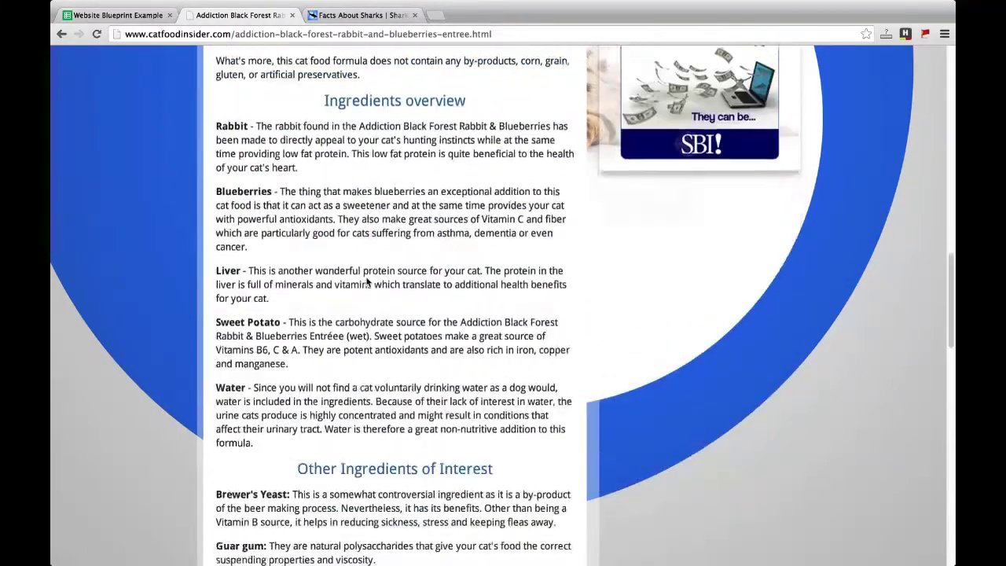
- Copy the title "Addiction Black Forest Rabbit & Blueberries Entrée" from the review page into cell C7 of the blueprint as a Tier 3 page
scroll(367, 282, down, 13)
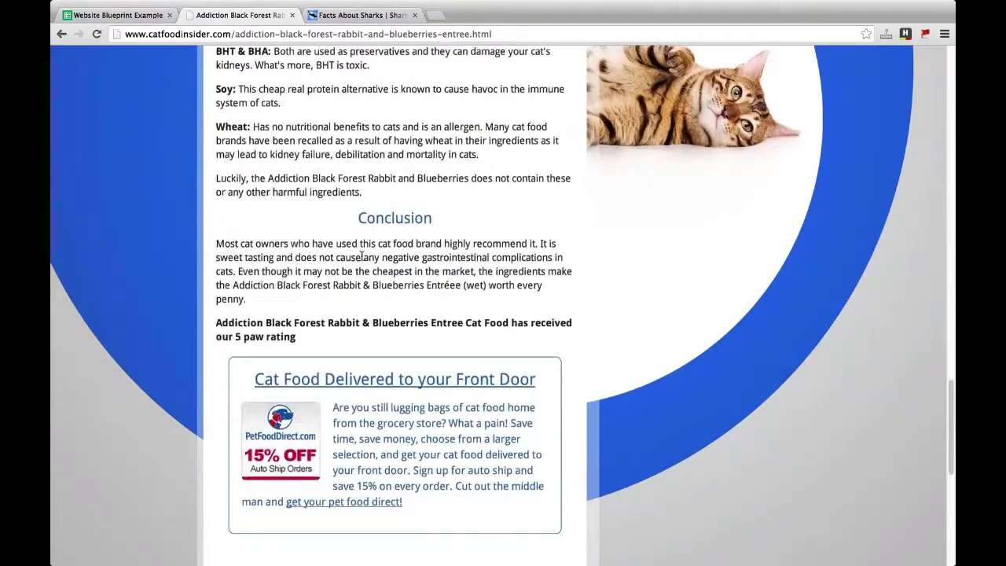
scroll(365, 236, up, 10)
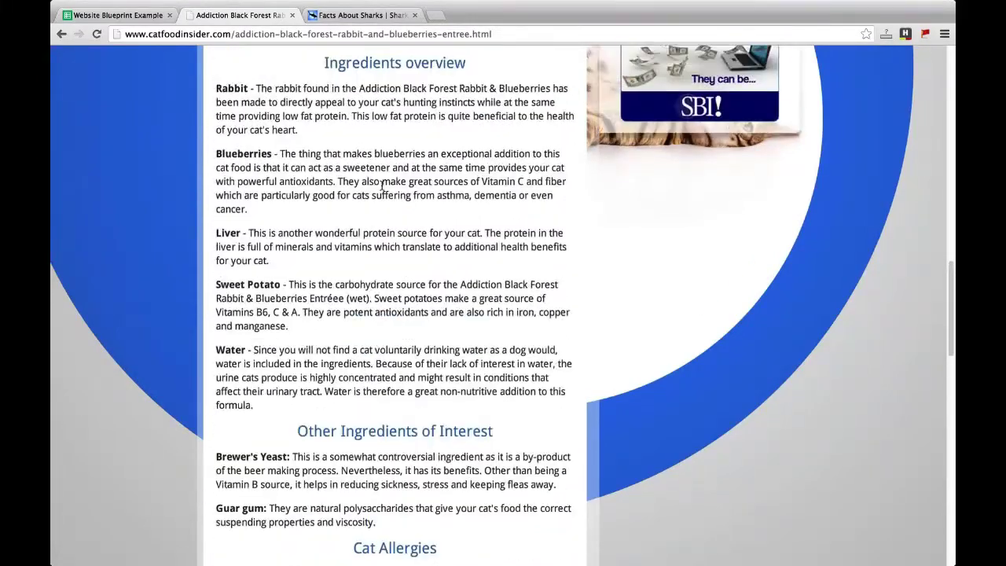
scroll(382, 184, up, 14)
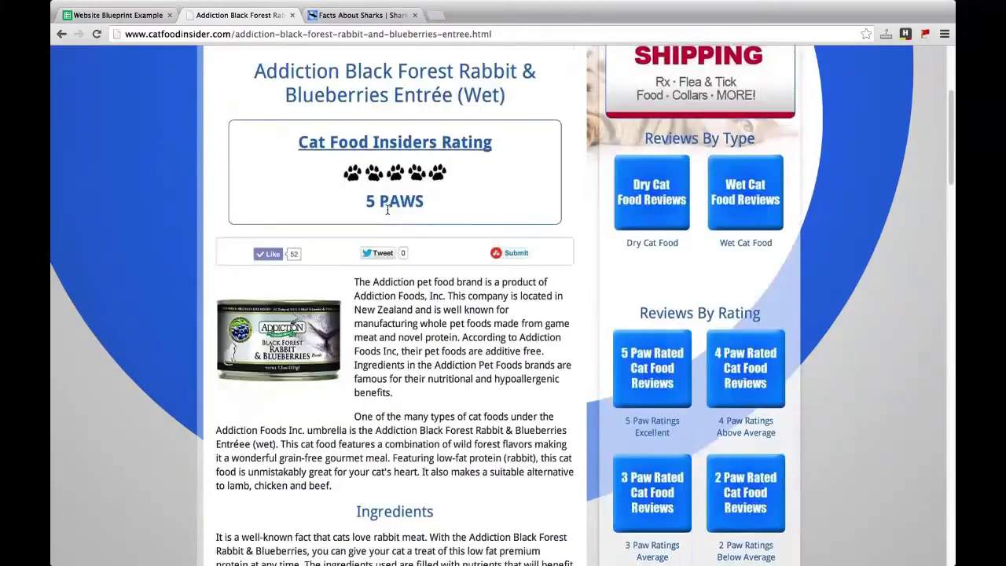
scroll(387, 209, up, 2)
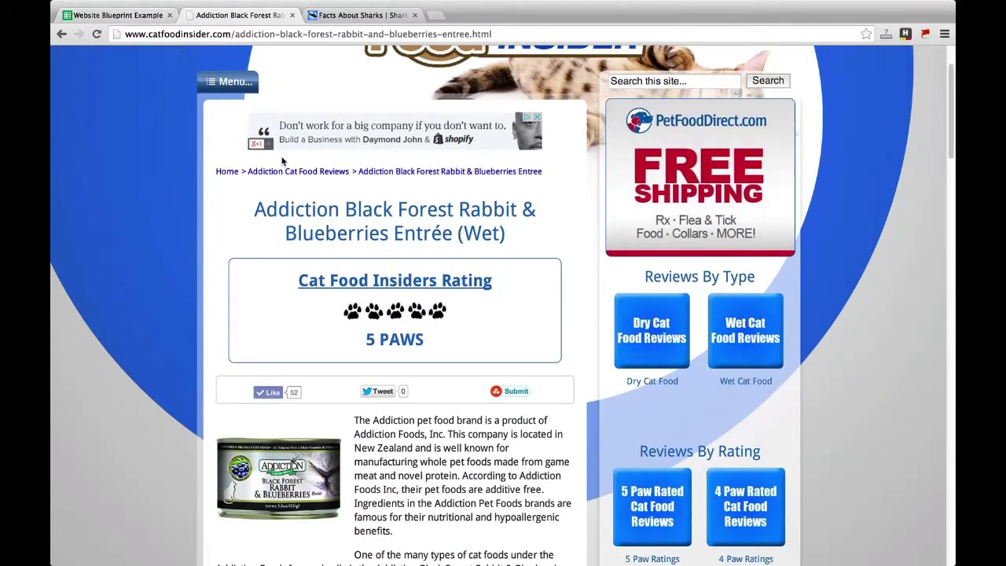
drag(253, 209, 456, 229)
key(super+c)
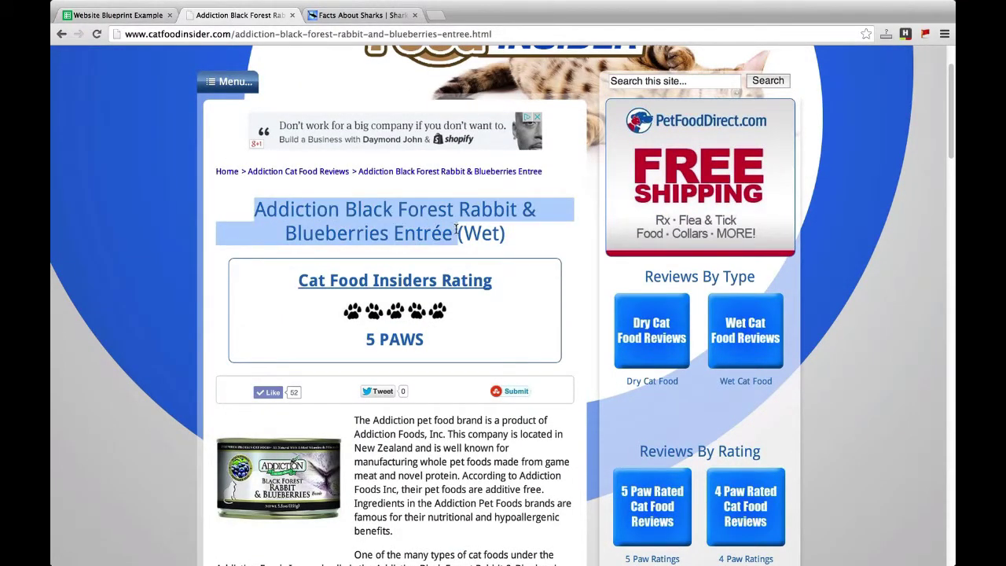
click(108, 16)
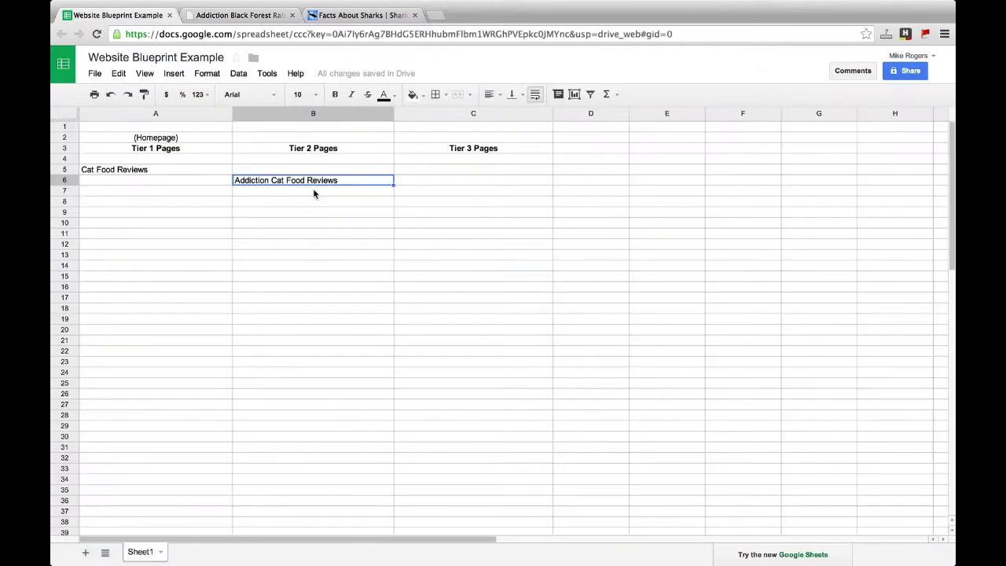
click(410, 192)
key(super+v)
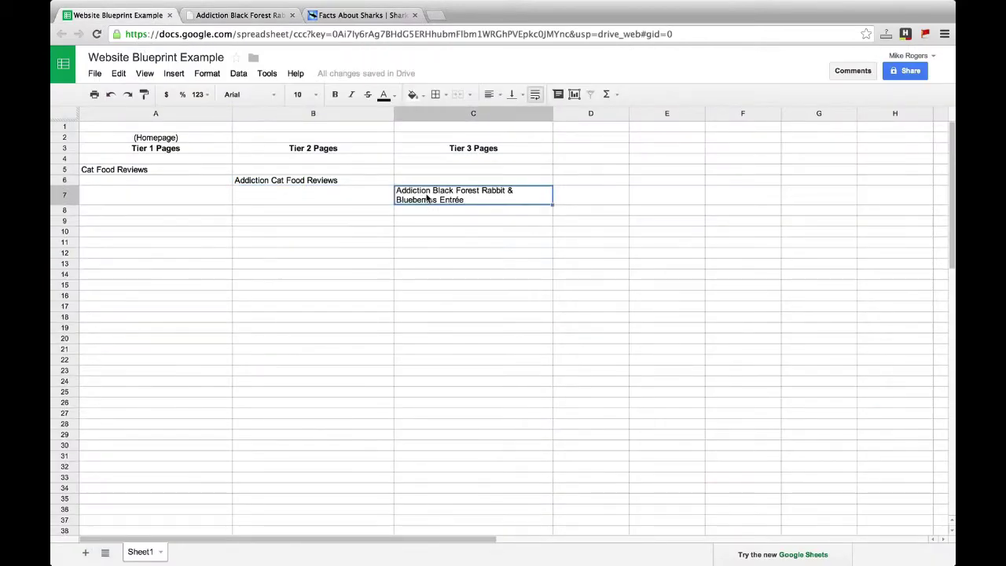
- Reopen the Addiction Cat Food Reviews page and copy its product list, from Herbed Duck Confit to Wild Brushtail, into the blueprint from cell C8 down
click(424, 212)
click(240, 15)
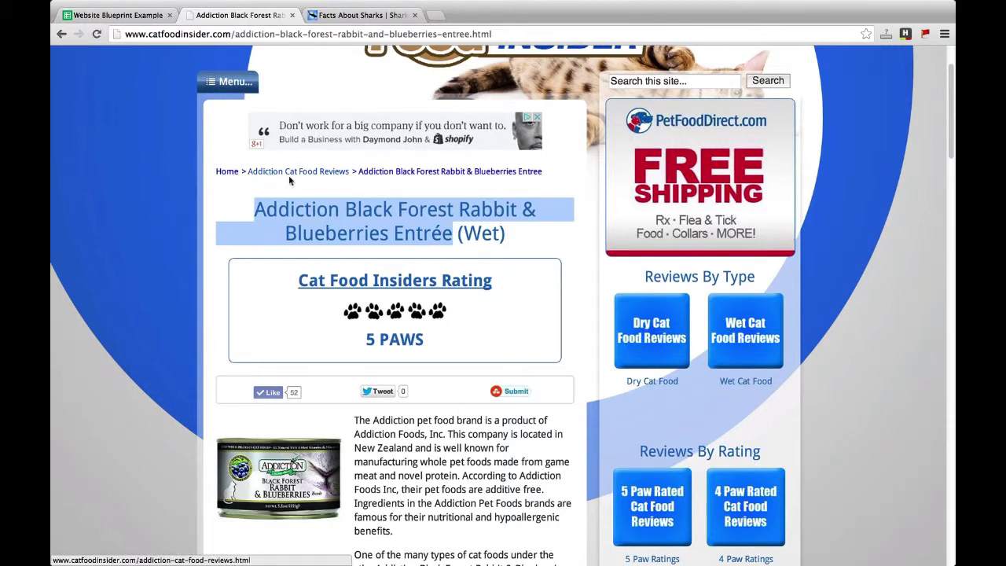
click(334, 179)
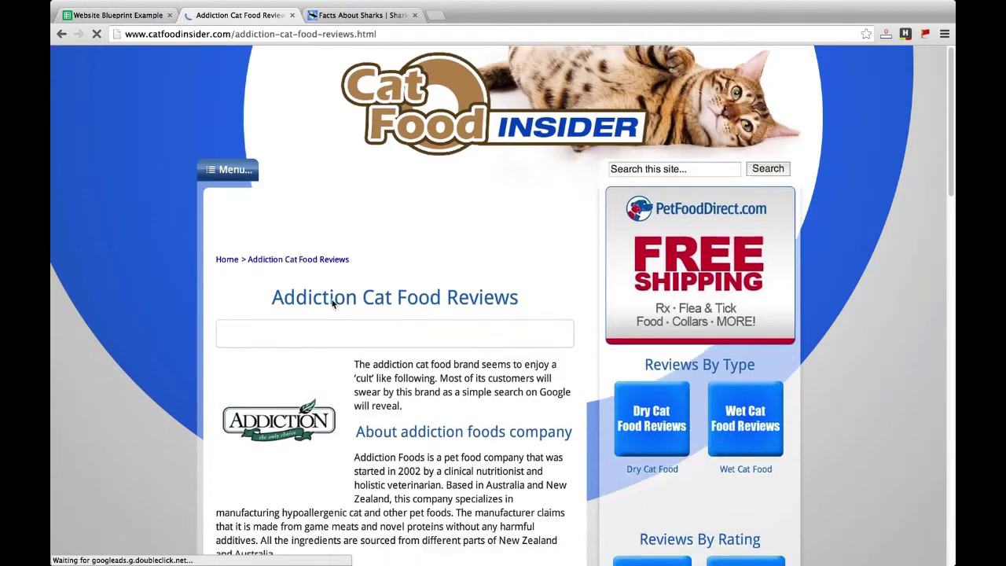
scroll(333, 304, down, 3)
scroll(331, 285, down, 4)
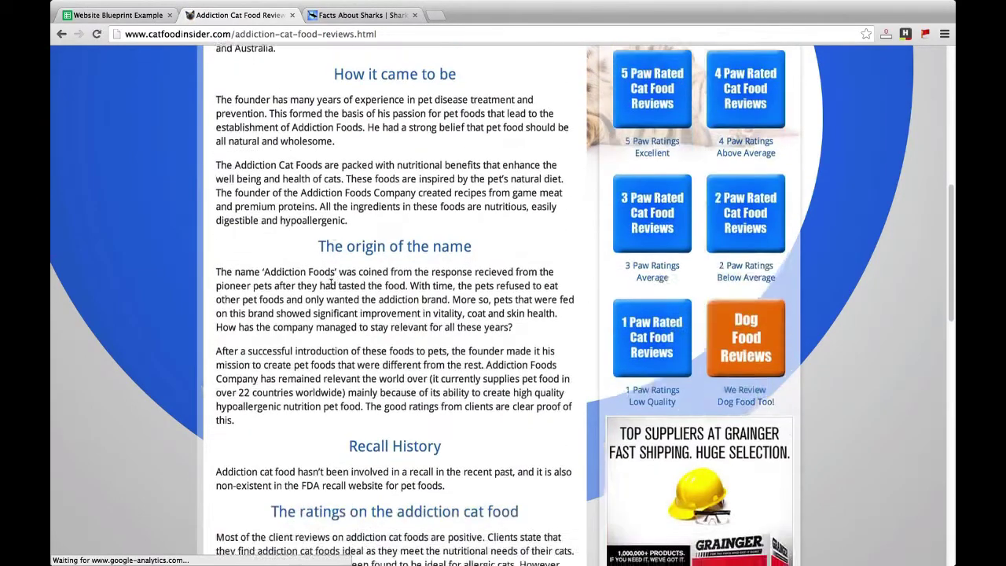
scroll(332, 284, down, 5)
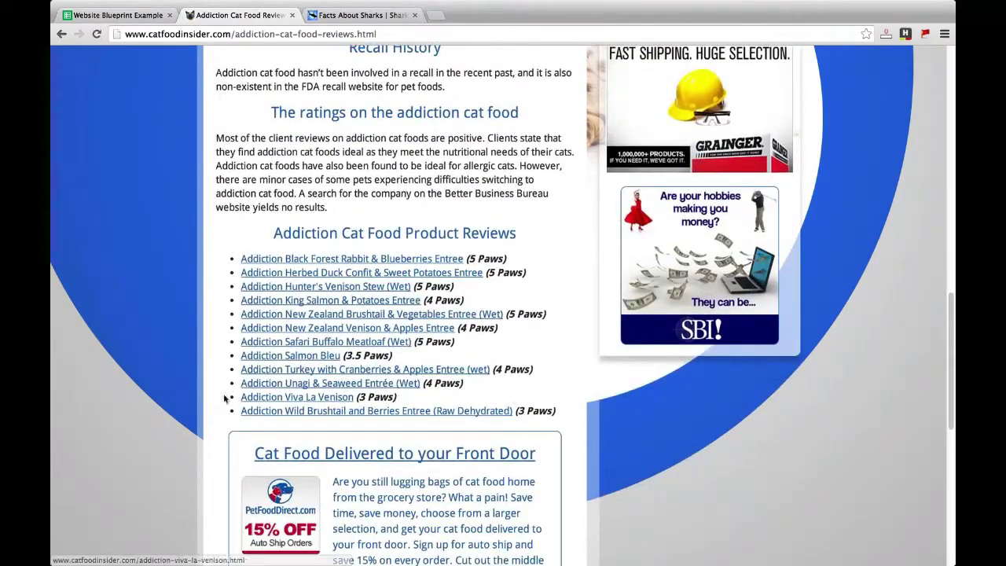
mouse_move(563, 414)
mouse_down()
mouse_move(440, 381)
mouse_move(258, 306)
mouse_move(233, 272)
mouse_up()
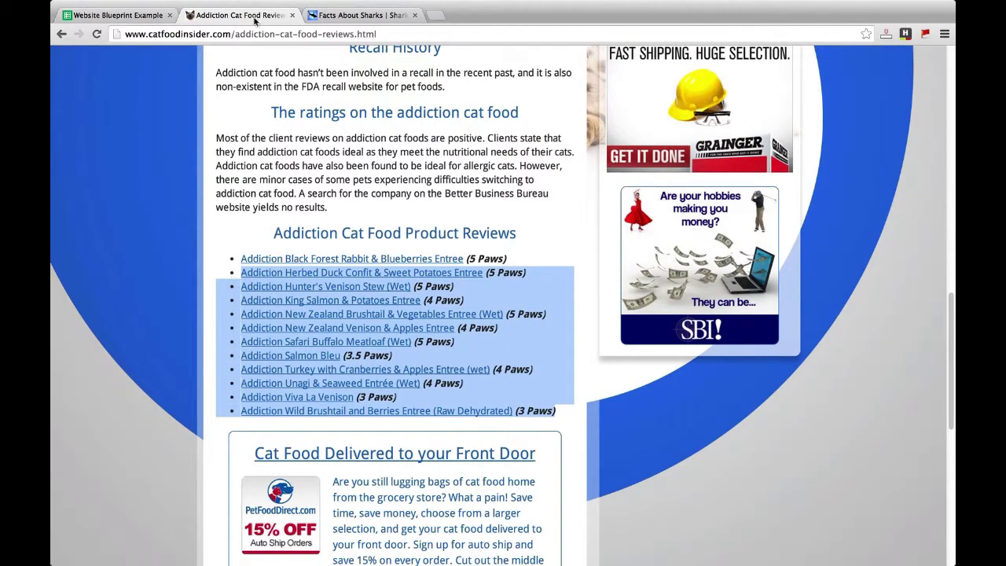
click(125, 19)
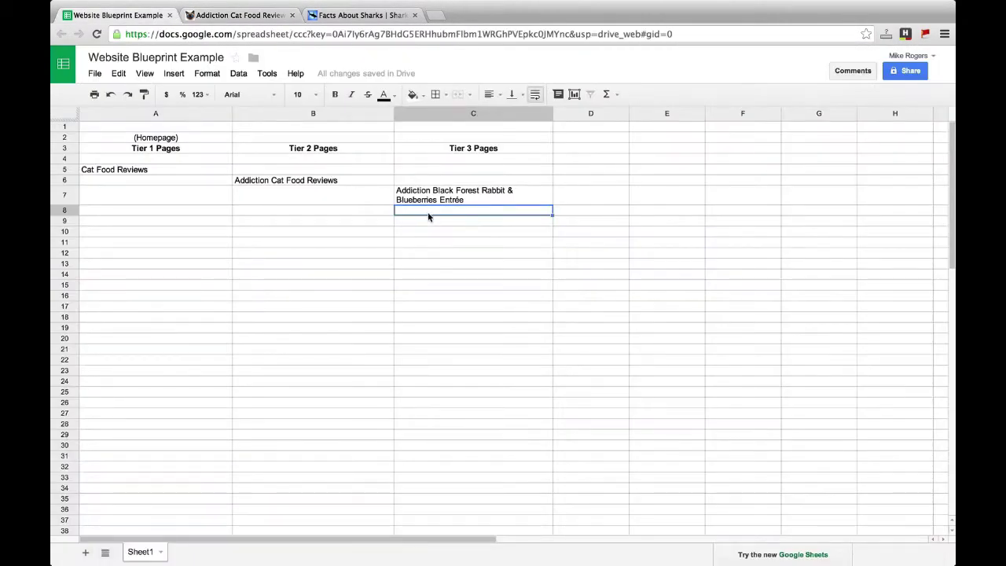
key(super+v)
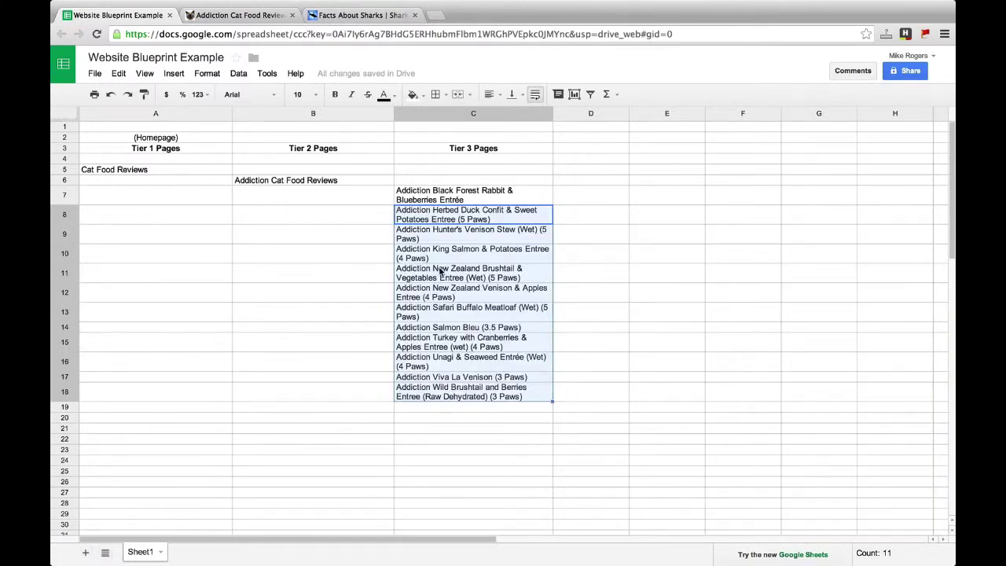
click(440, 271)
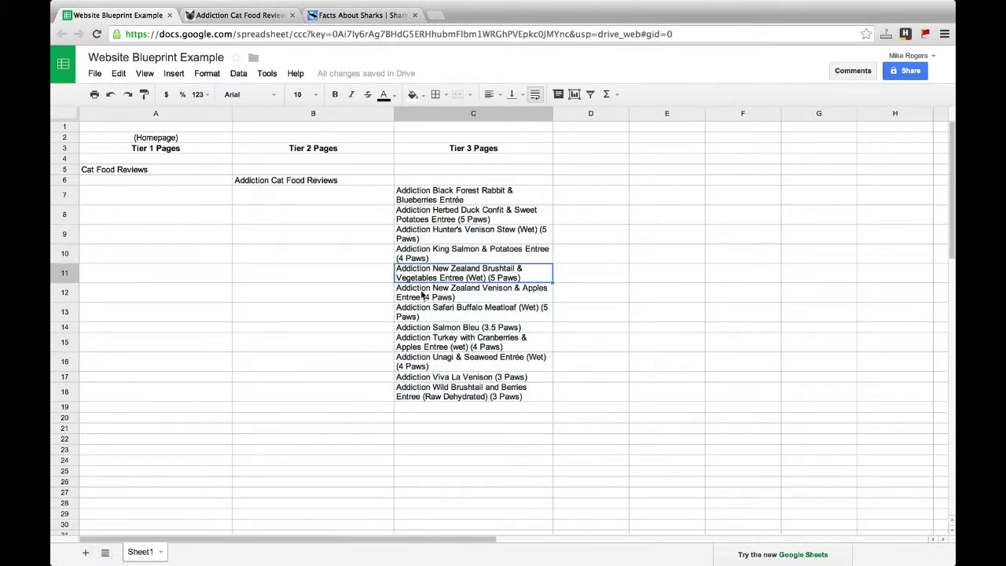
- Return to the Cat Food Insider homepage and open Artemis Cat Food Reviews from the Cat Food Reviews by Brand list
click(348, 419)
click(239, 15)
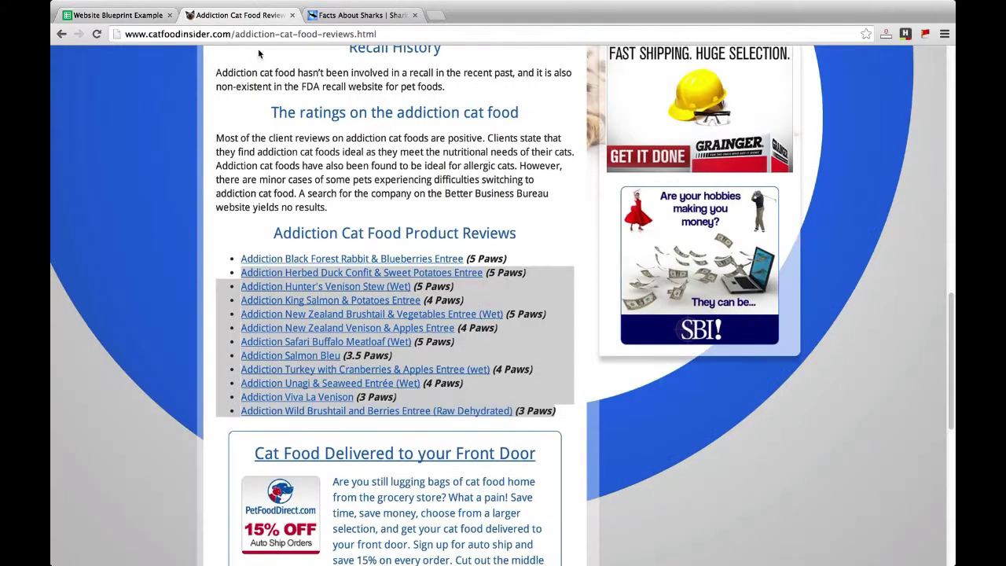
scroll(184, 99, up, 15)
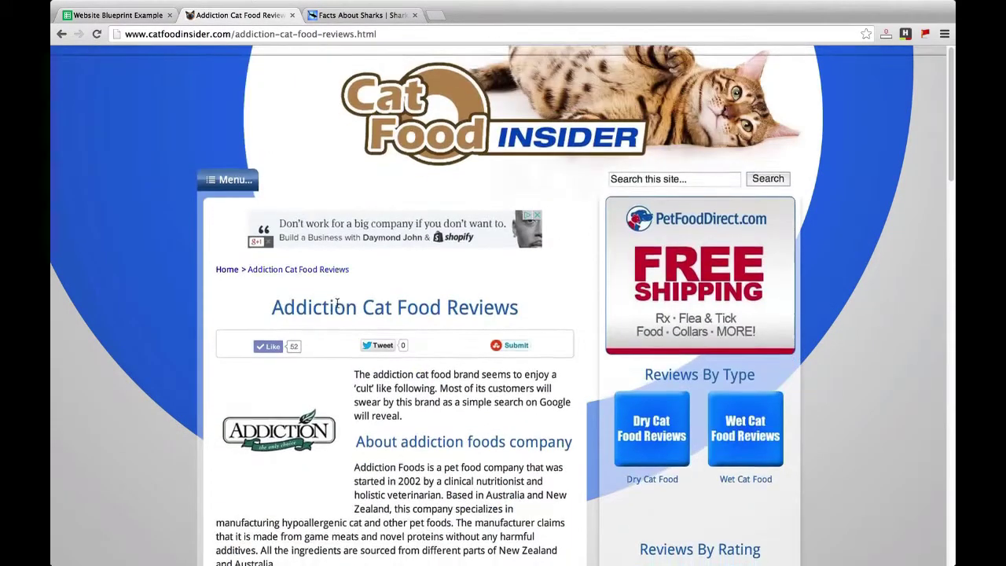
click(227, 259)
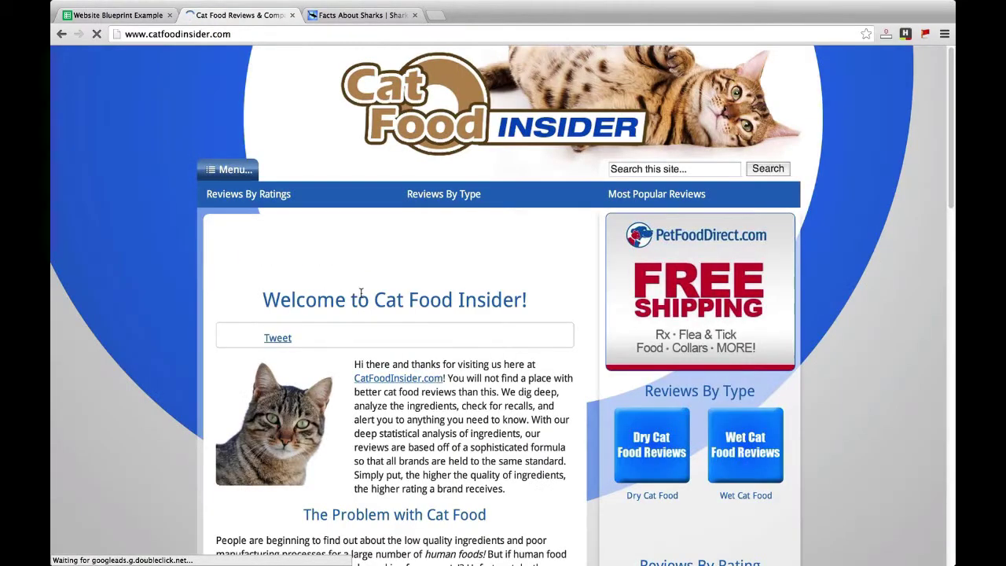
scroll(364, 295, down, 7)
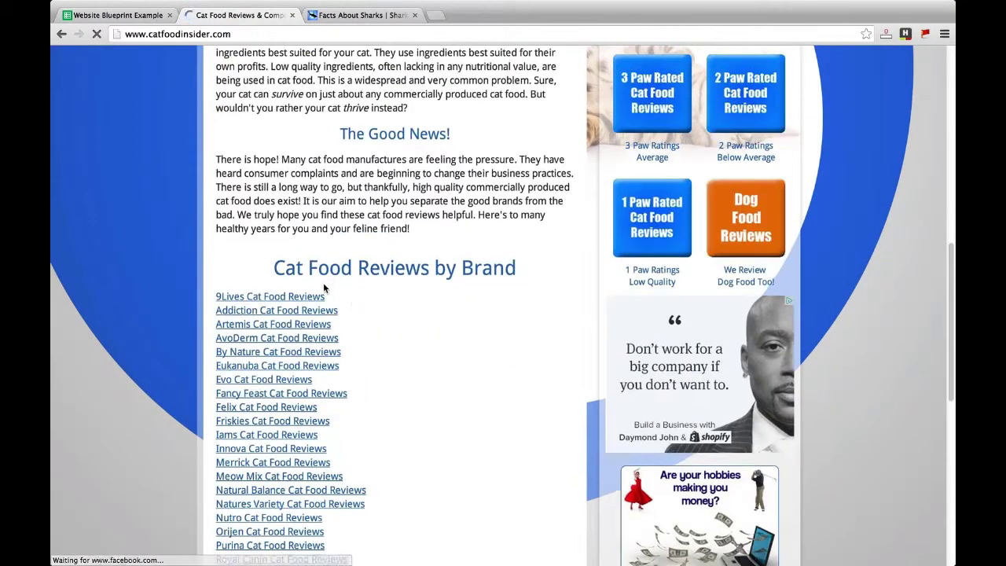
click(276, 299)
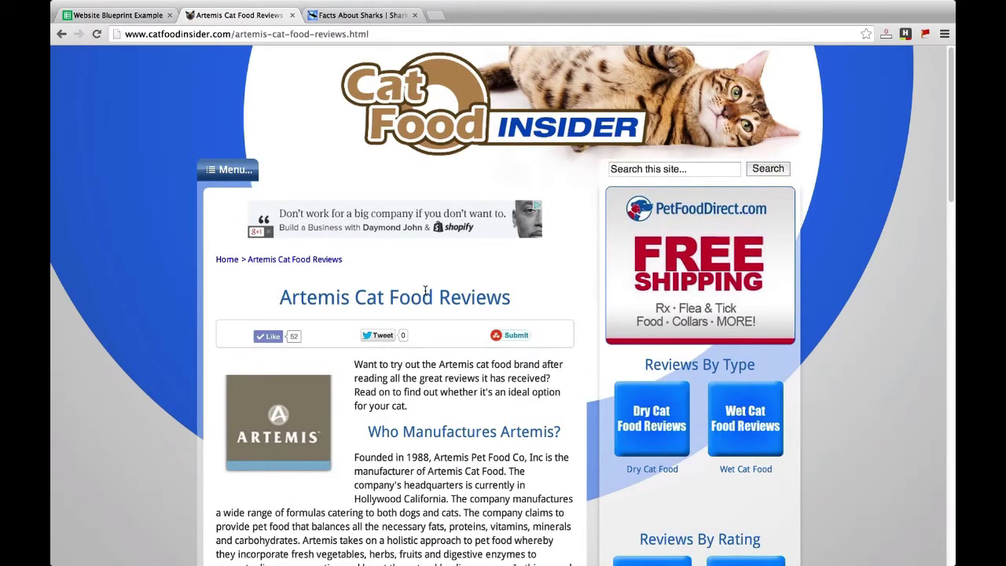
- Copy the page title "Artemis Cat Food Reviews" into cell B20 as a Tier 2 page and widen column C to fit its entries on one line
scroll(425, 291, down, 10)
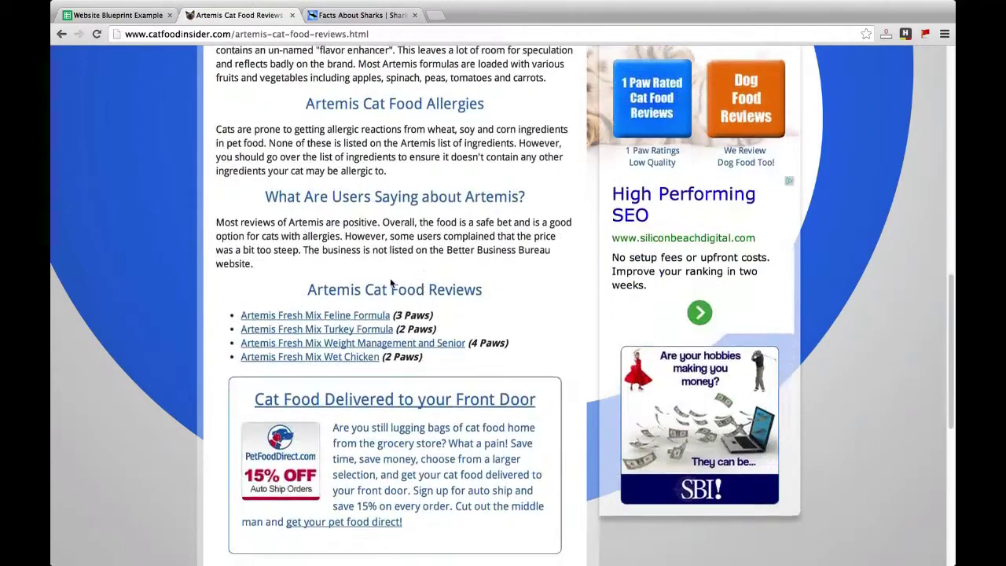
scroll(390, 282, down, 1)
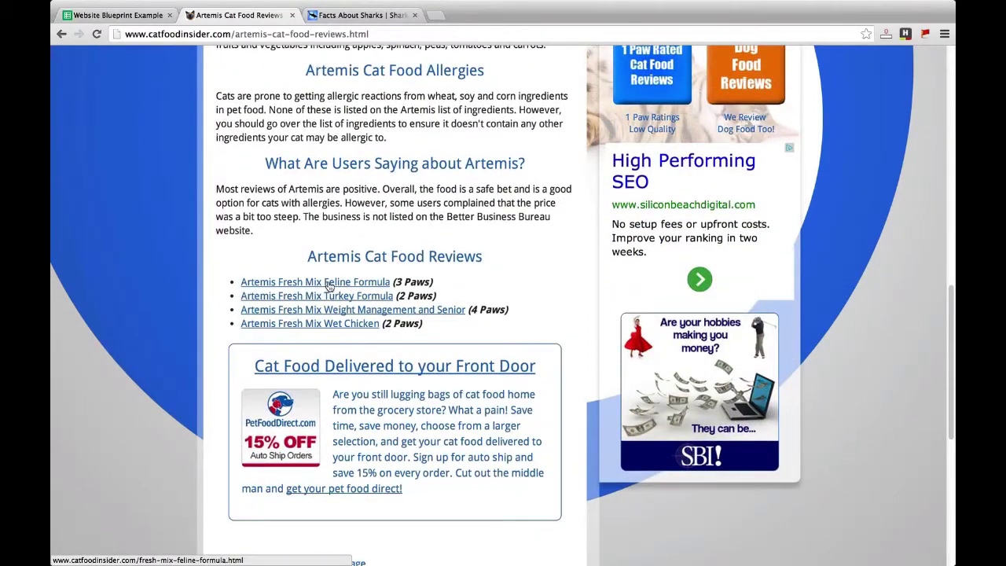
scroll(328, 286, up, 15)
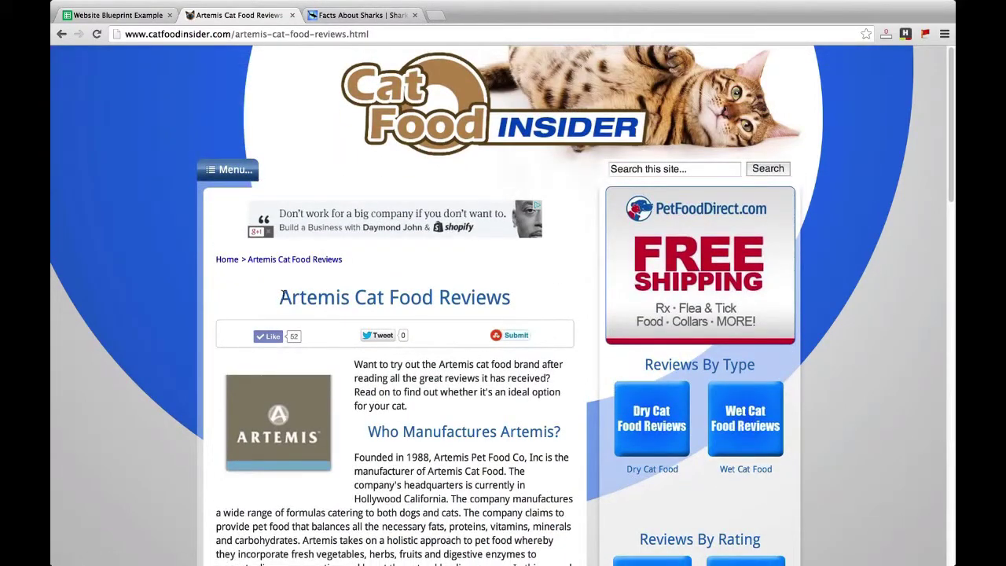
drag(282, 294, 509, 292)
key(super+c)
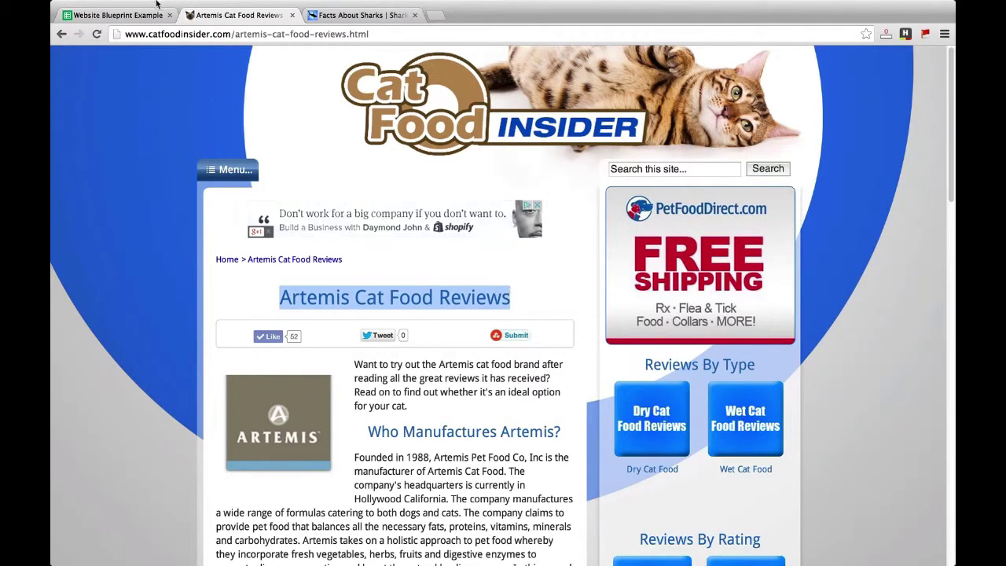
click(118, 15)
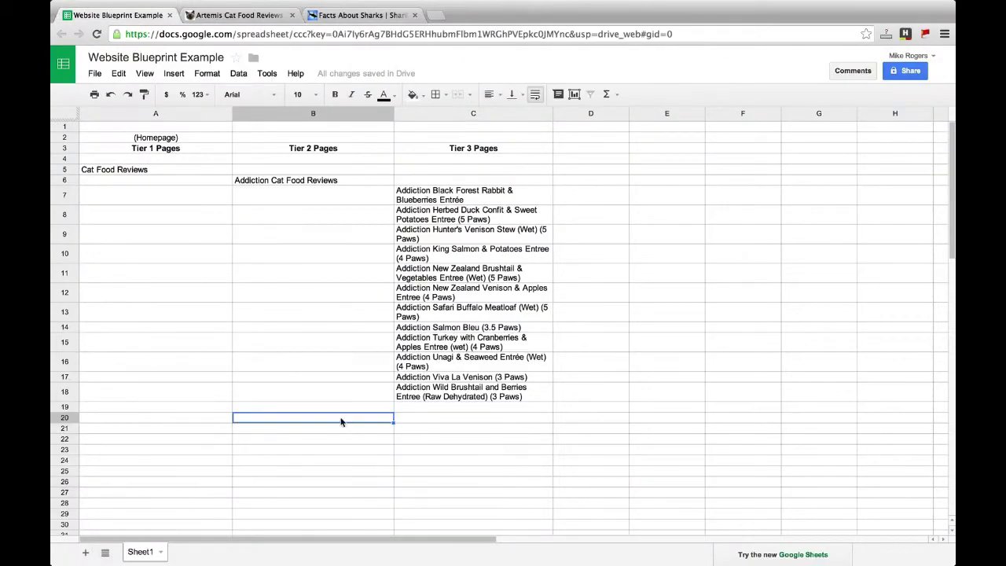
key(super+v)
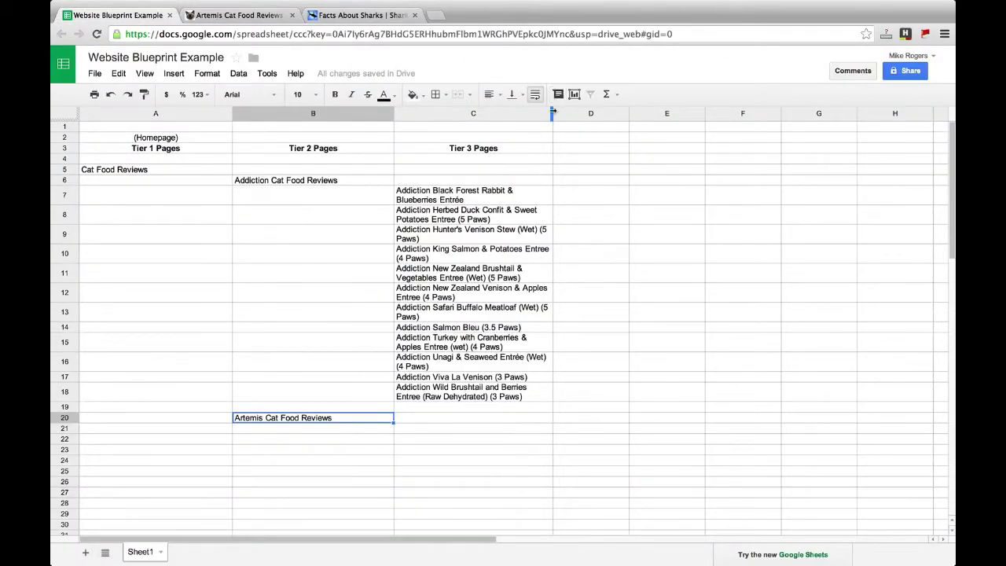
drag(553, 116, 703, 117)
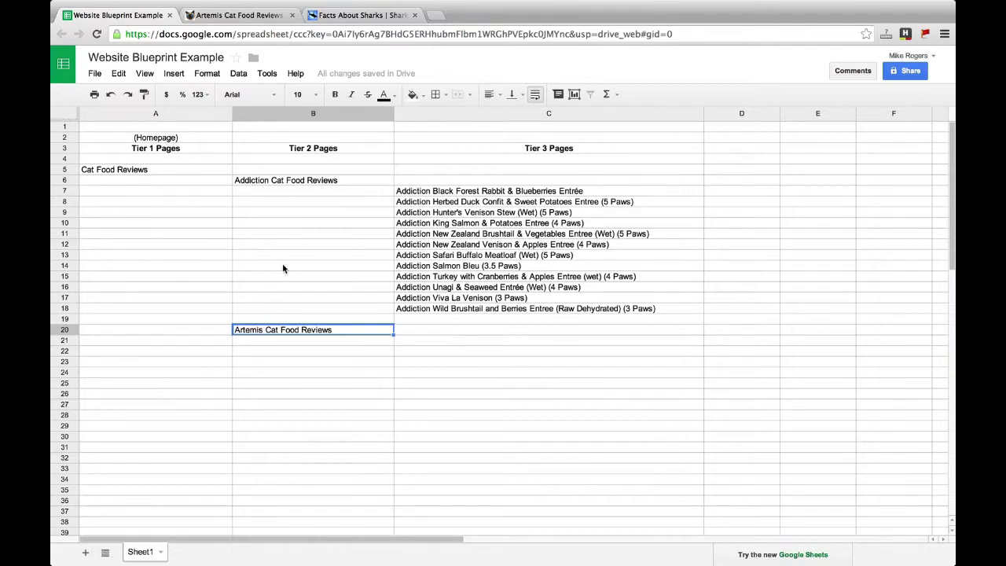
- Copy the four Artemis Fresh Mix product reviews from the Artemis page into cells C21 to C24 as Tier 3 pages
click(428, 342)
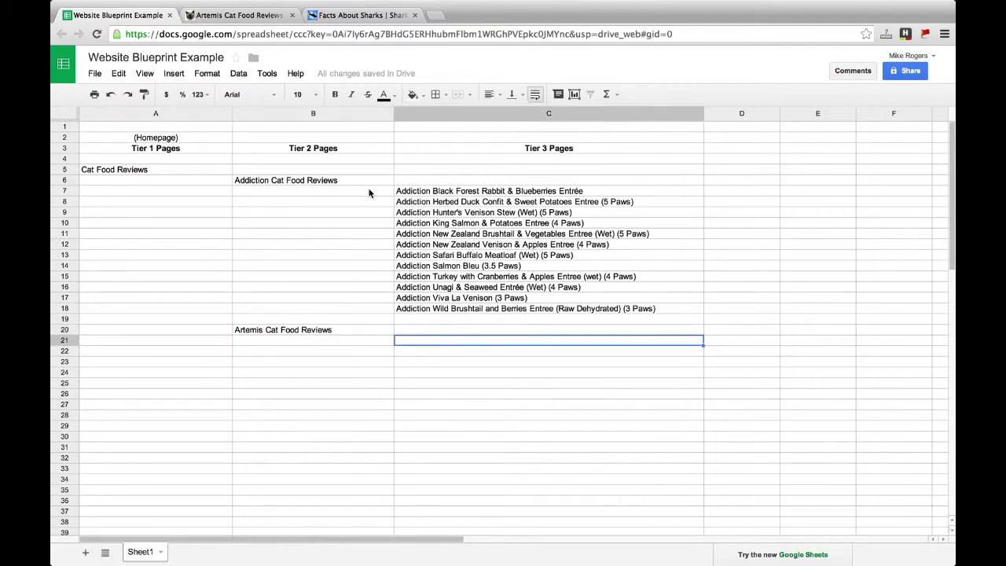
click(250, 17)
scroll(314, 292, down, 10)
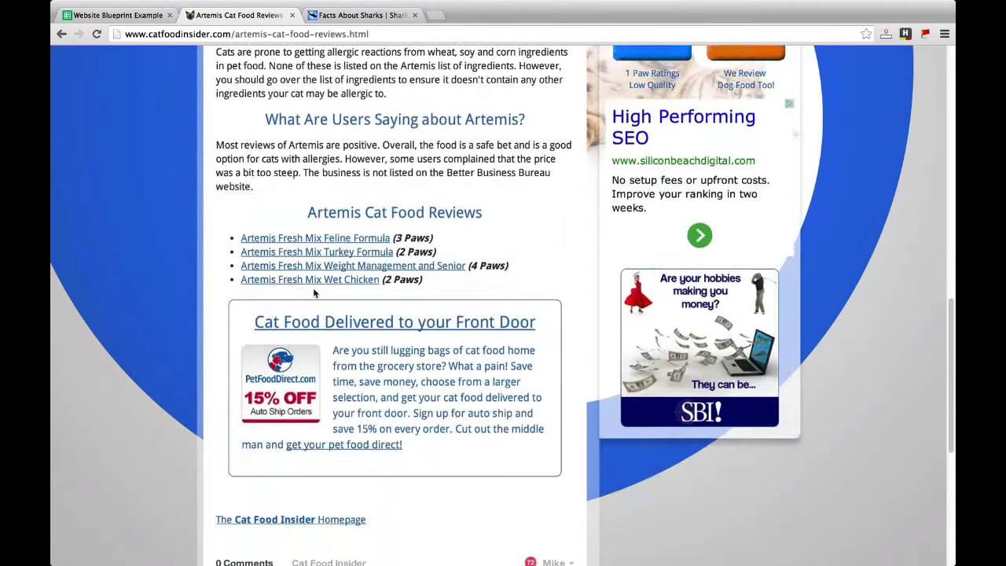
scroll(314, 292, down, 1)
drag(440, 275, 230, 233)
key(super+c)
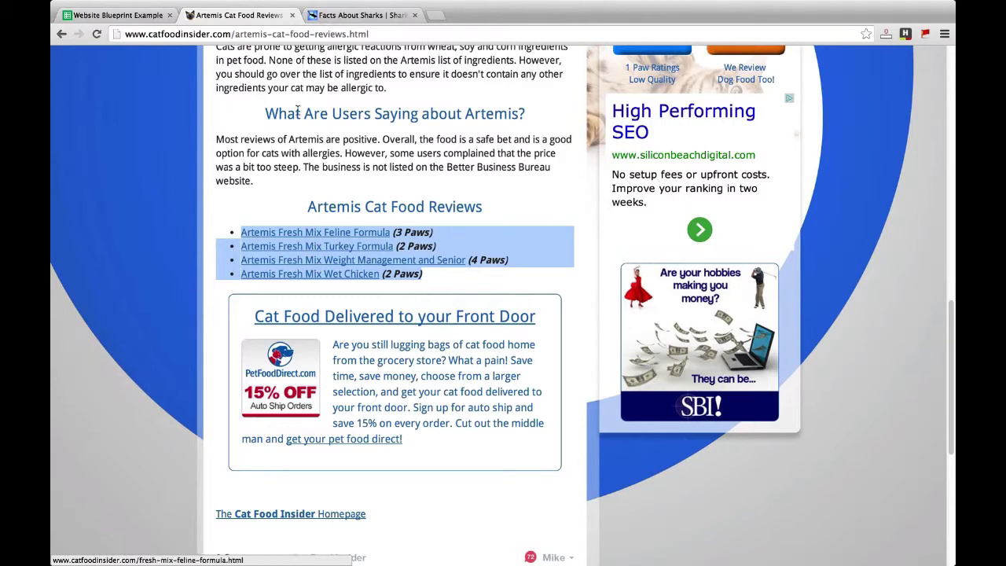
click(114, 15)
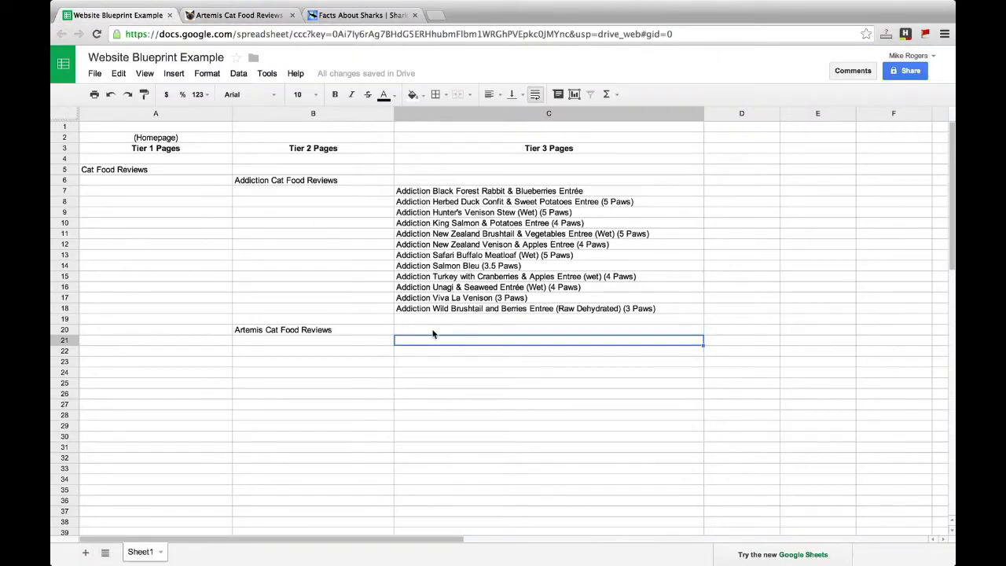
key(super+v)
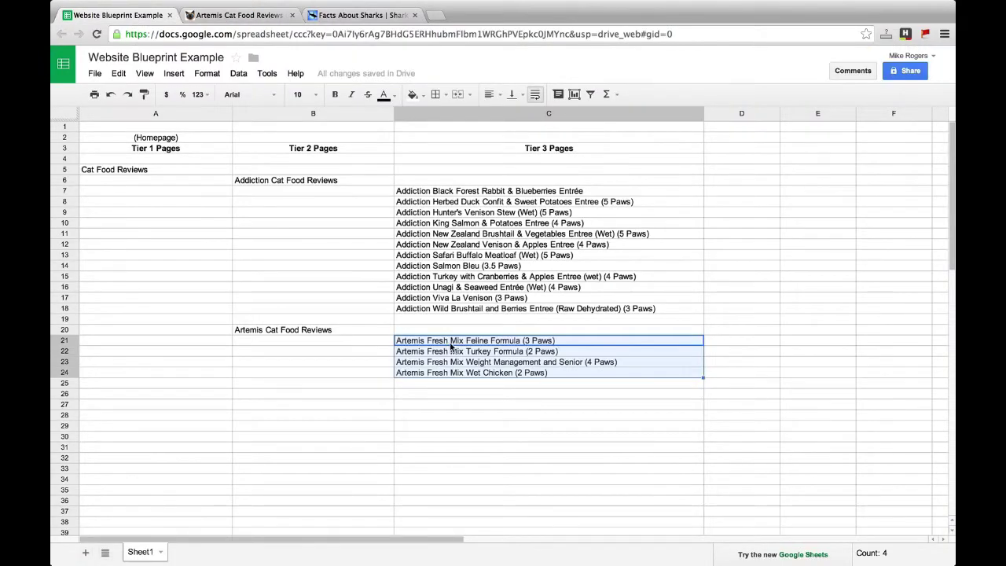
scroll(448, 334, down, 3)
click(429, 291)
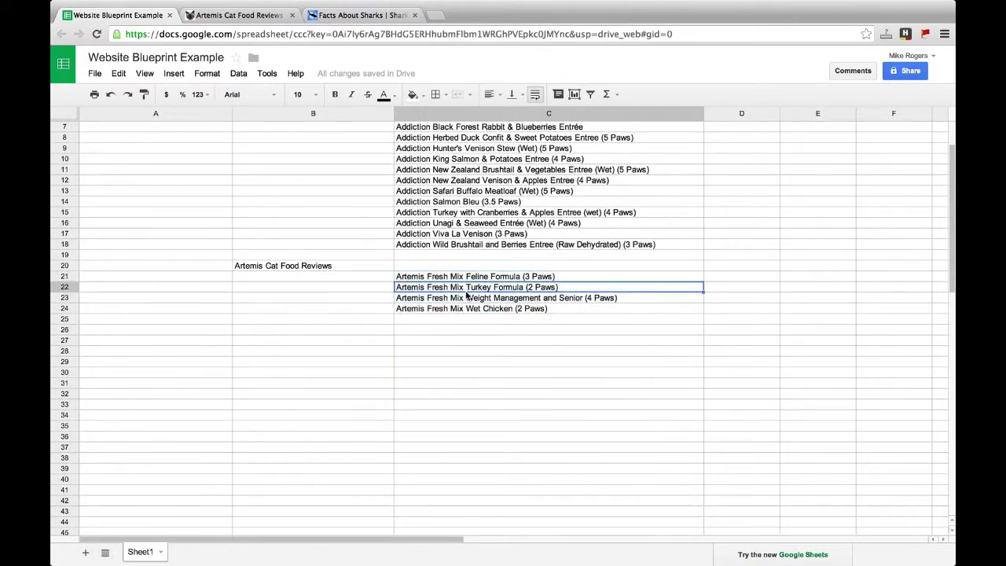
scroll(434, 305, up, 3)
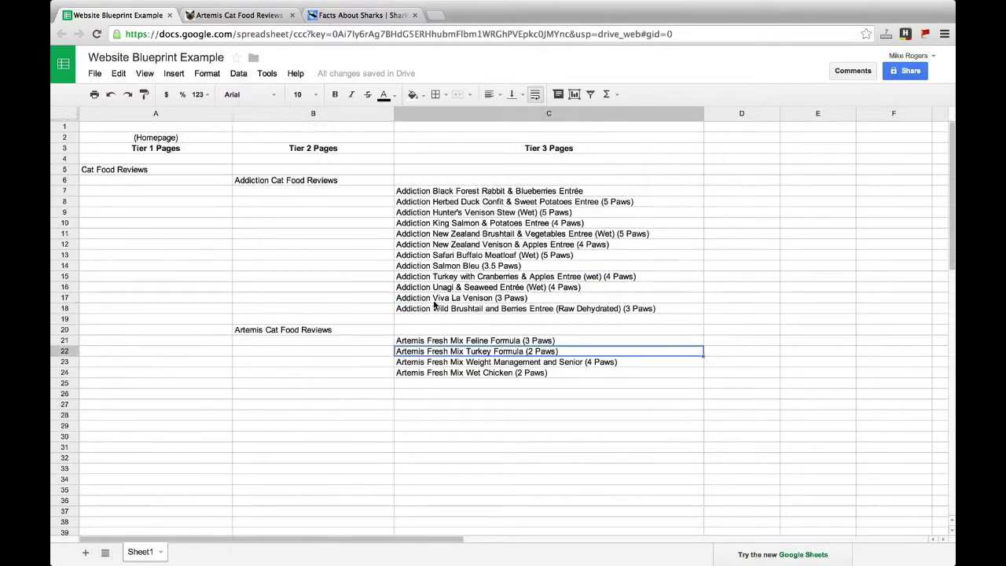
click(131, 174)
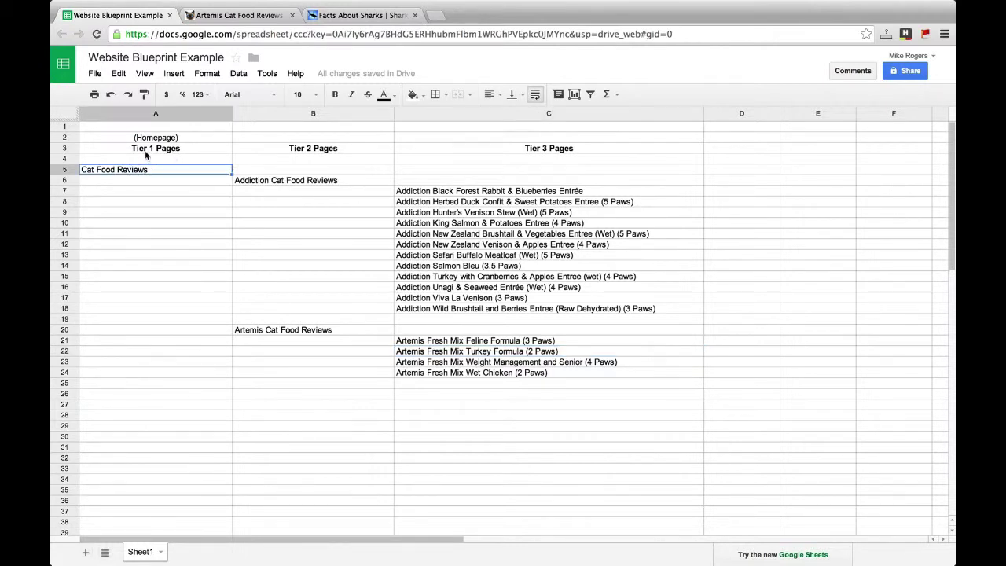
click(271, 182)
click(279, 331)
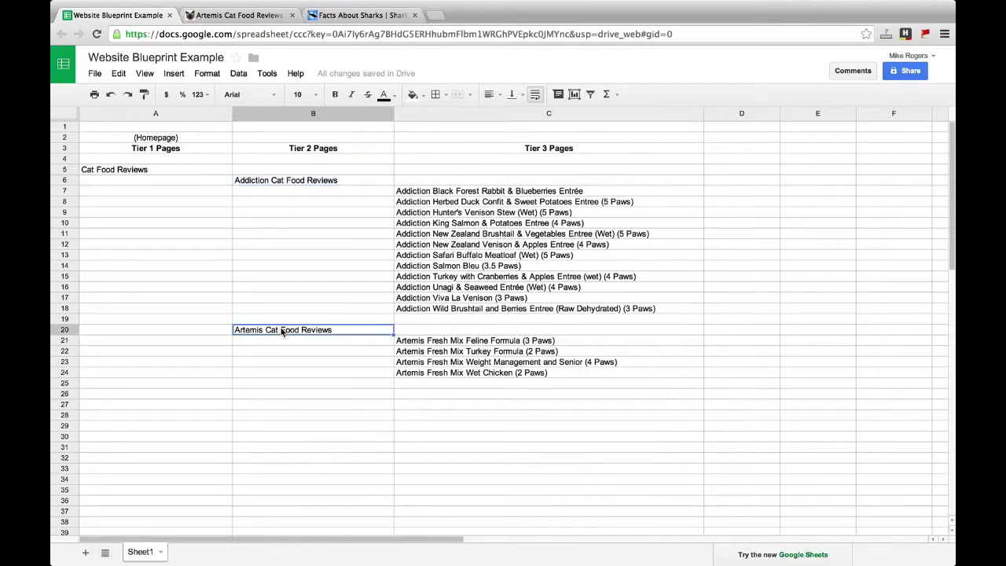
click(298, 183)
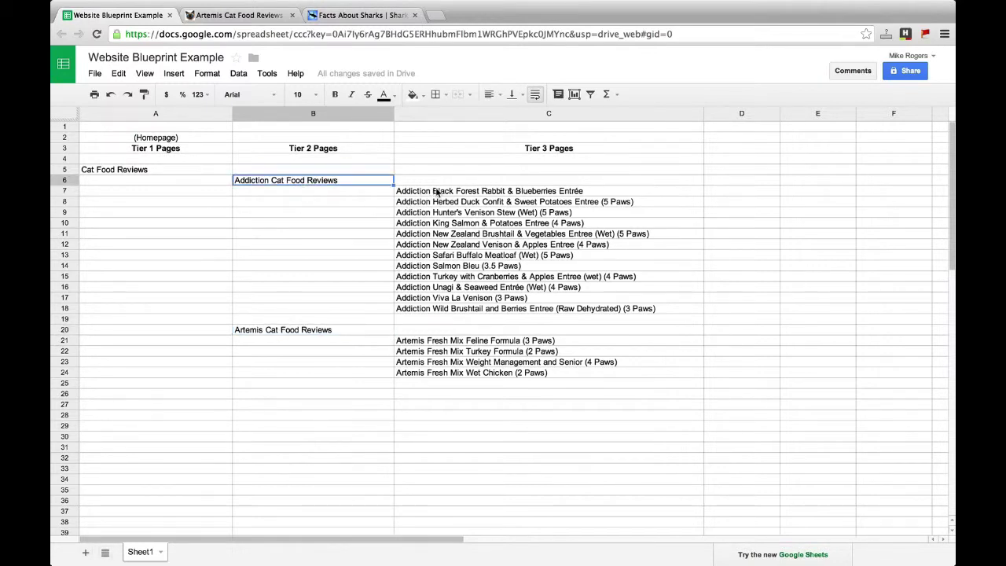
drag(430, 193, 443, 310)
click(248, 333)
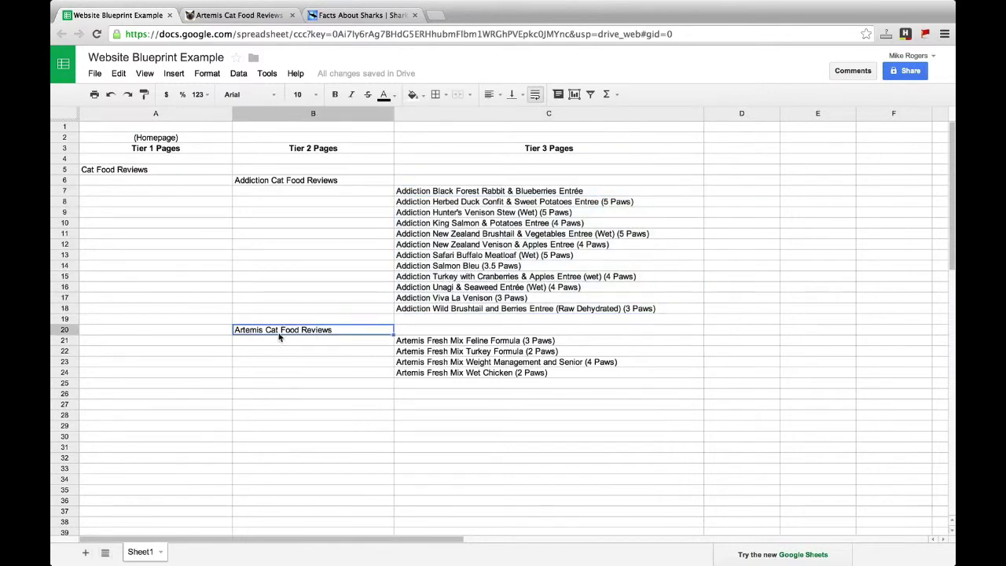
- Add the placeholder Tier 2 pages "Another cat food brand" in cell B26 and "Another cat food brand #2" in cell B28
scroll(351, 348, down, 2)
click(334, 363)
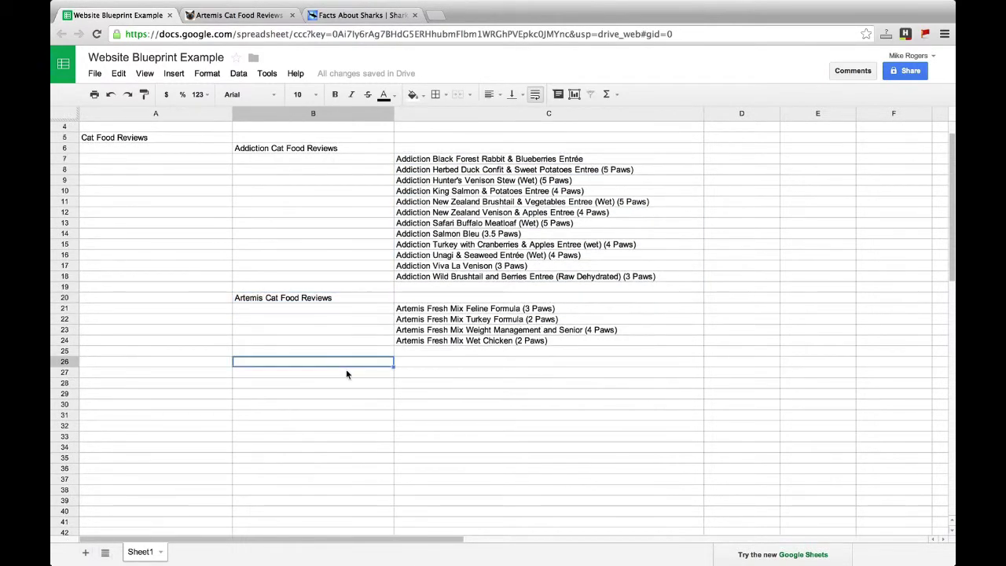
text(A)
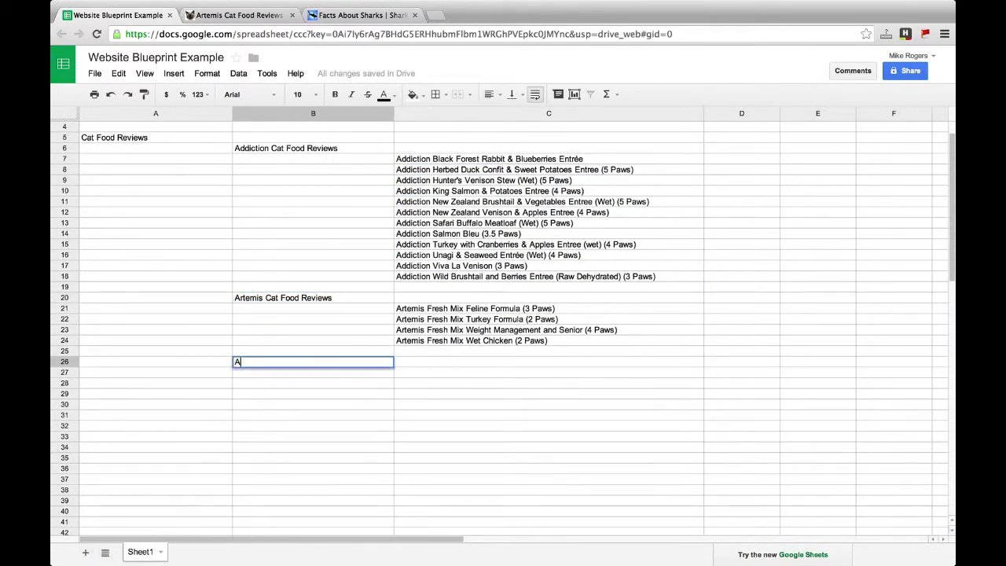
text(nother cat food brand)
key(Return)
key(Return)
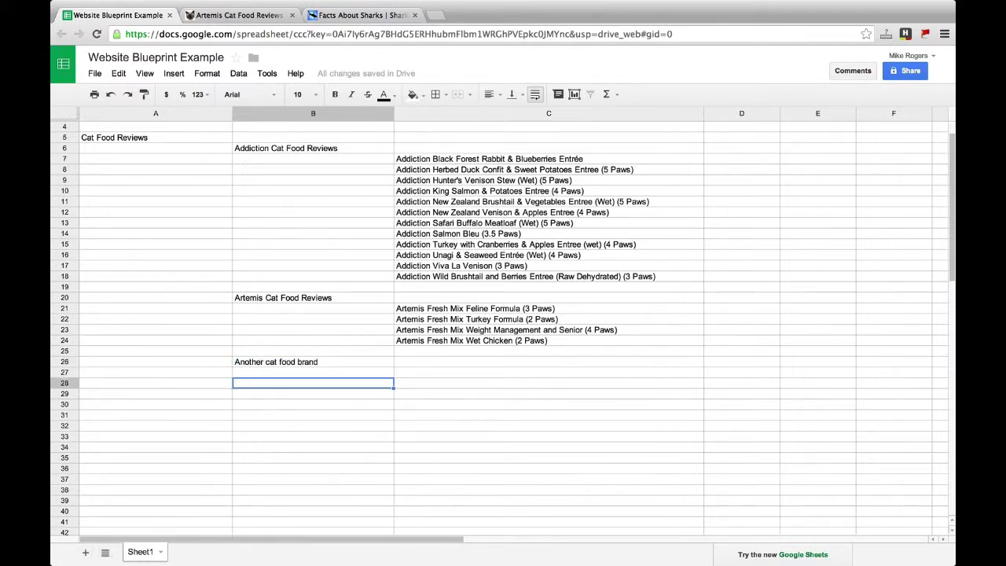
text(Another cat food b)
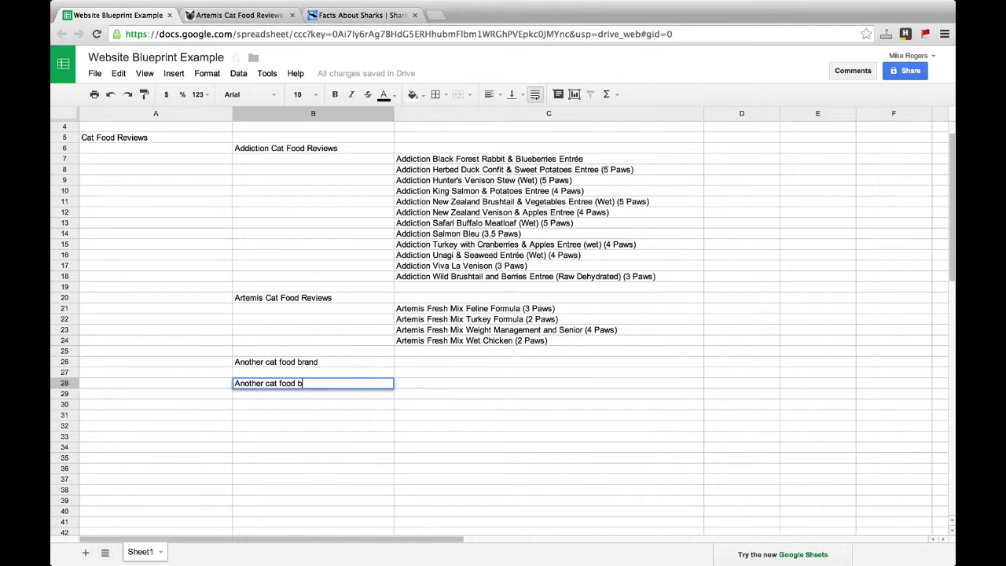
text(rand #2)
key(Return)
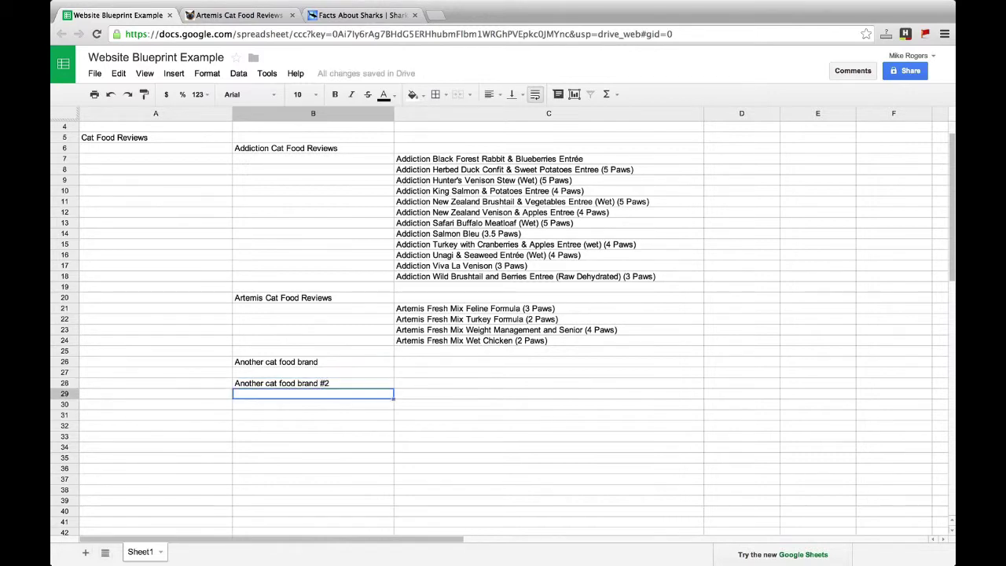
- Review the cat food blueprint in A5:C28, tracing how the brand pages and their product reviews sit under Cat Food Reviews
scroll(270, 346, down, 2)
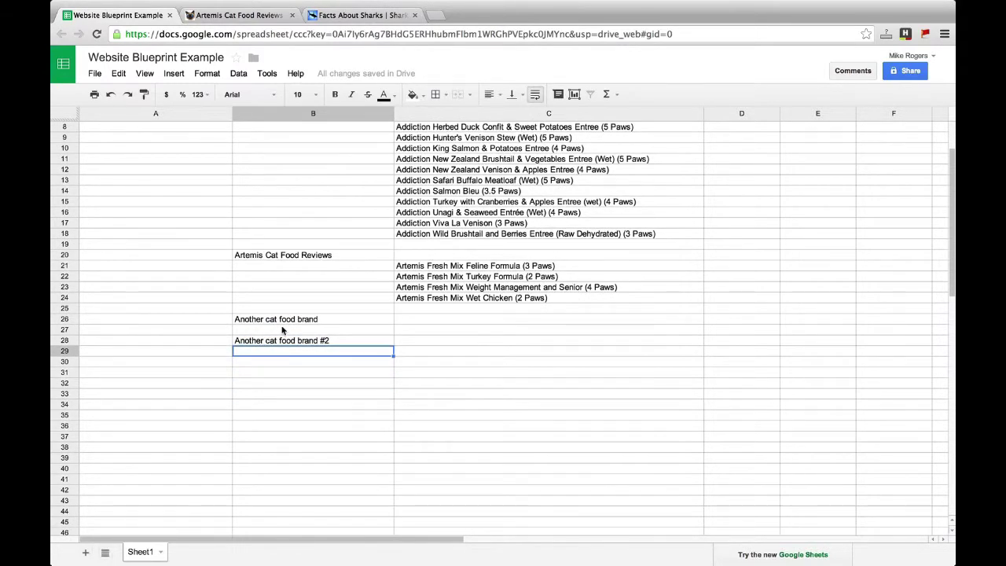
scroll(327, 325, up, 2)
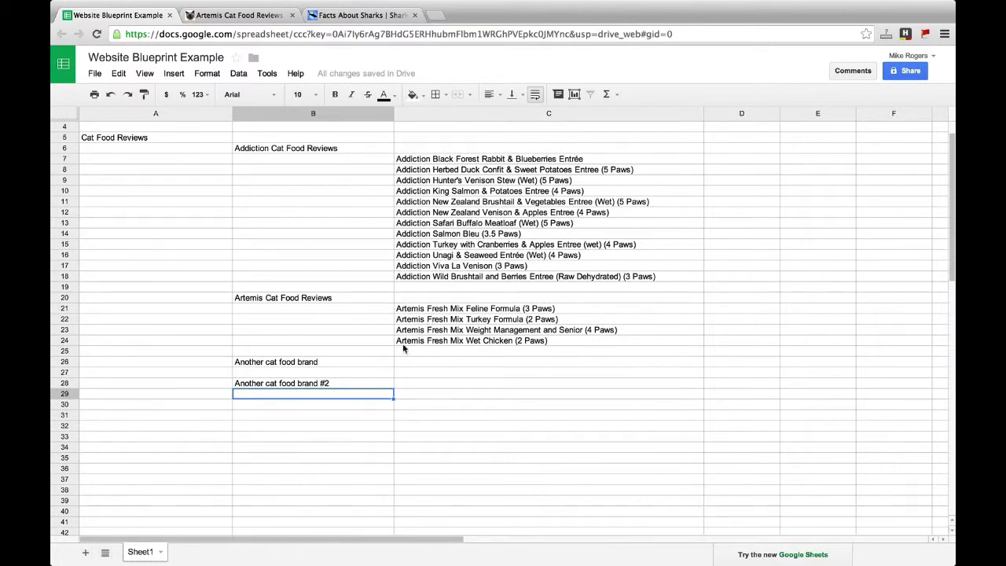
scroll(108, 210, up, 1)
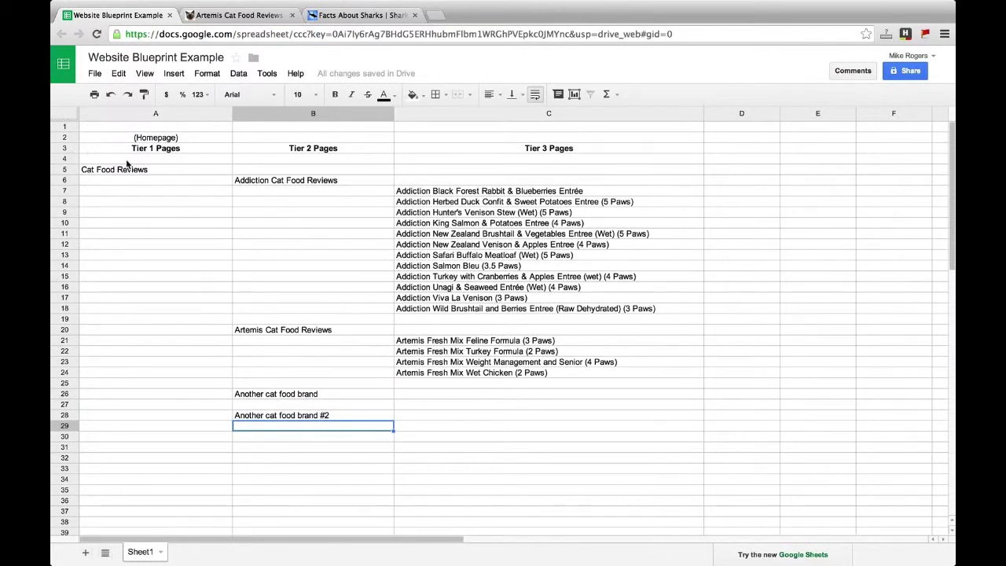
drag(118, 169, 476, 417)
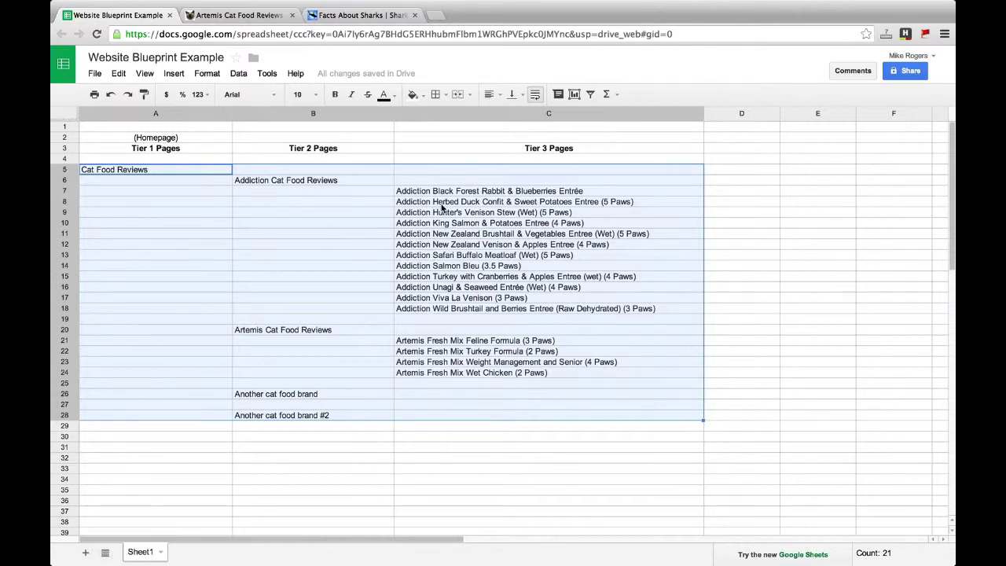
click(305, 183)
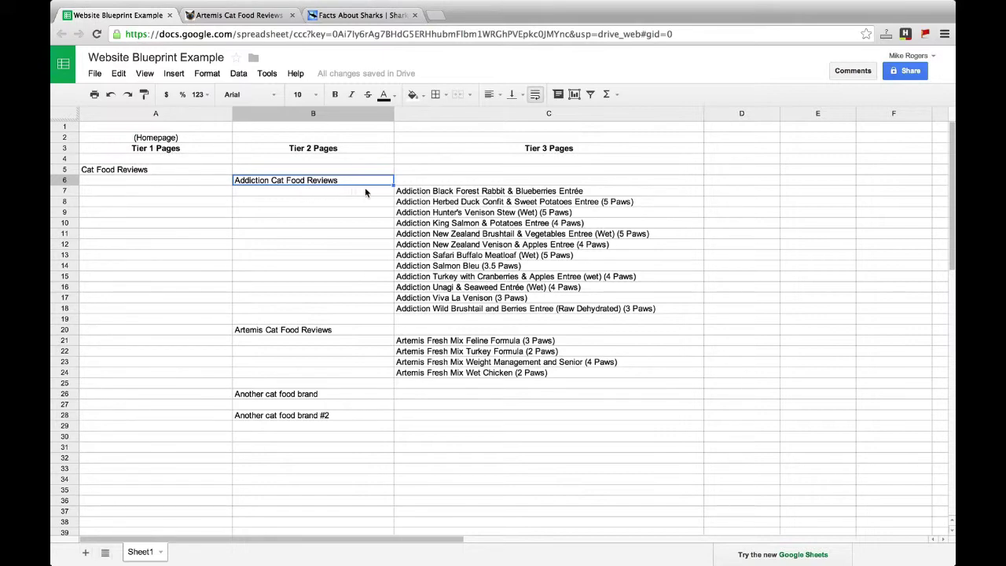
scroll(345, 193, down, 5)
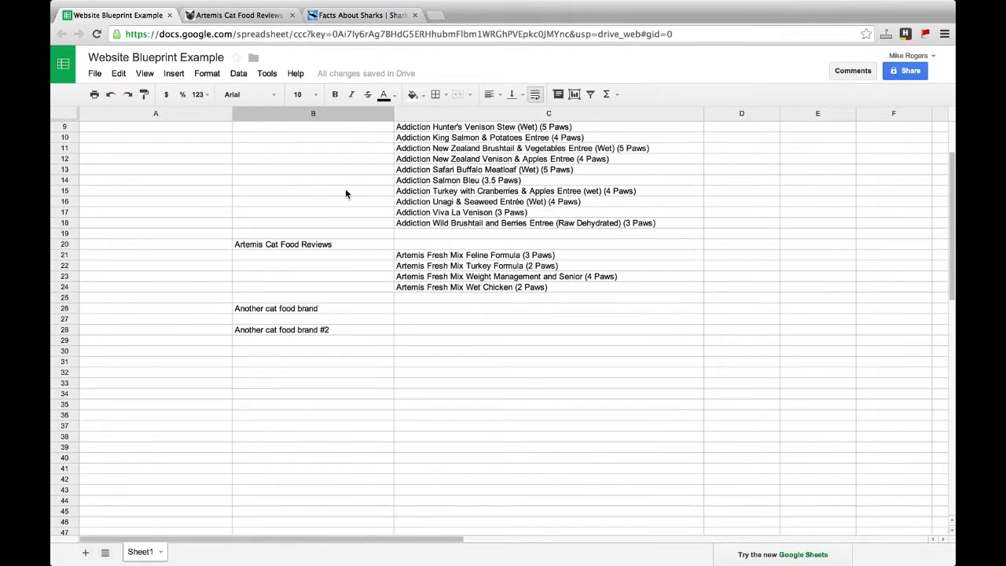
scroll(312, 204, up, 5)
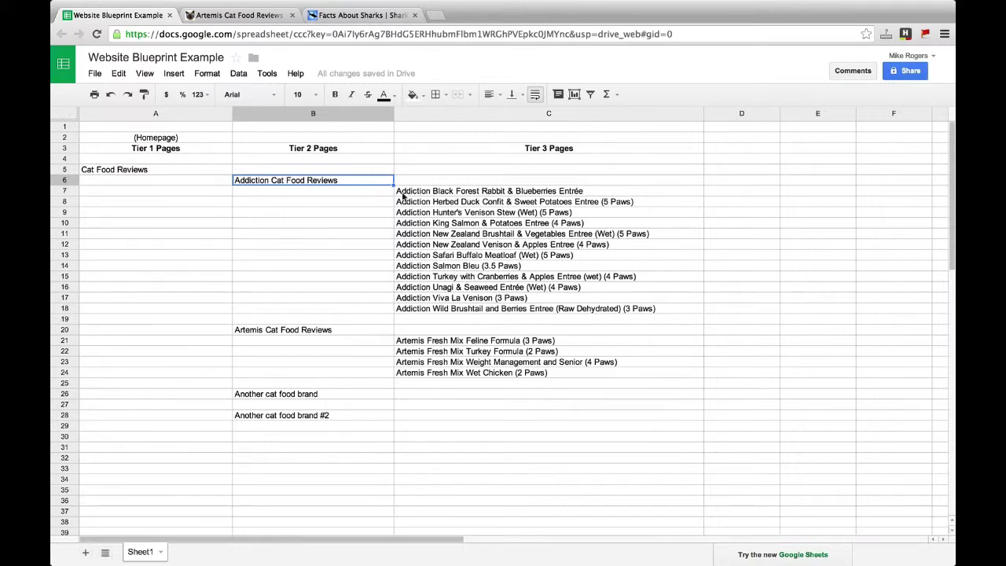
click(441, 213)
click(445, 224)
click(454, 235)
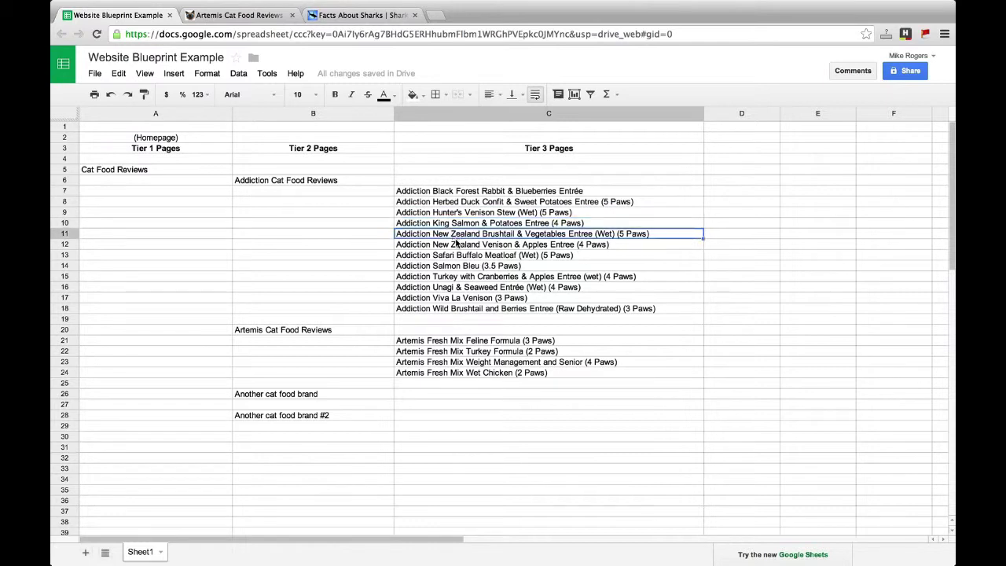
click(454, 245)
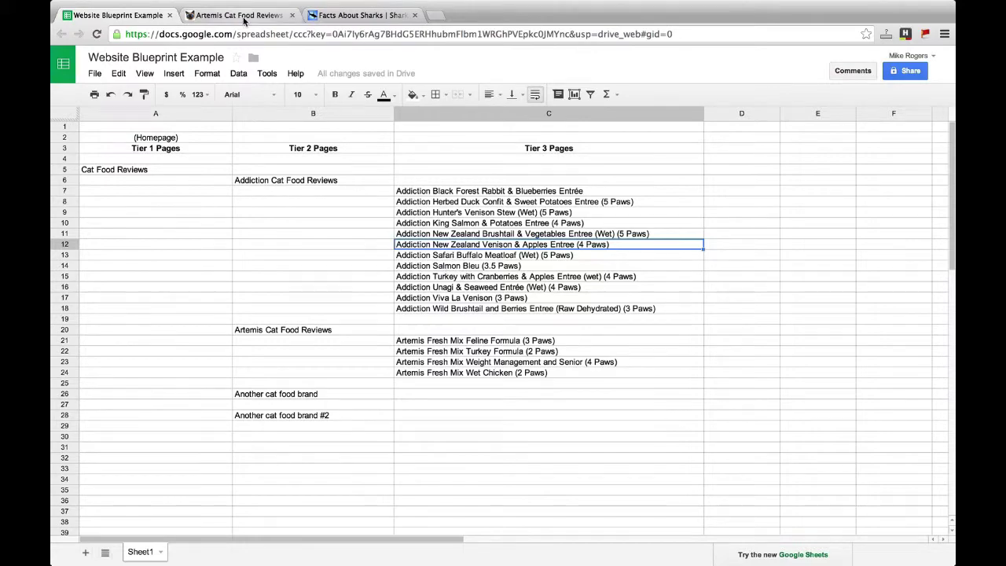
- Look over the Artemis Cat Food Reviews web page from its product list up to its title, and return to the blueprint
click(279, 10)
scroll(599, 228, up, 3)
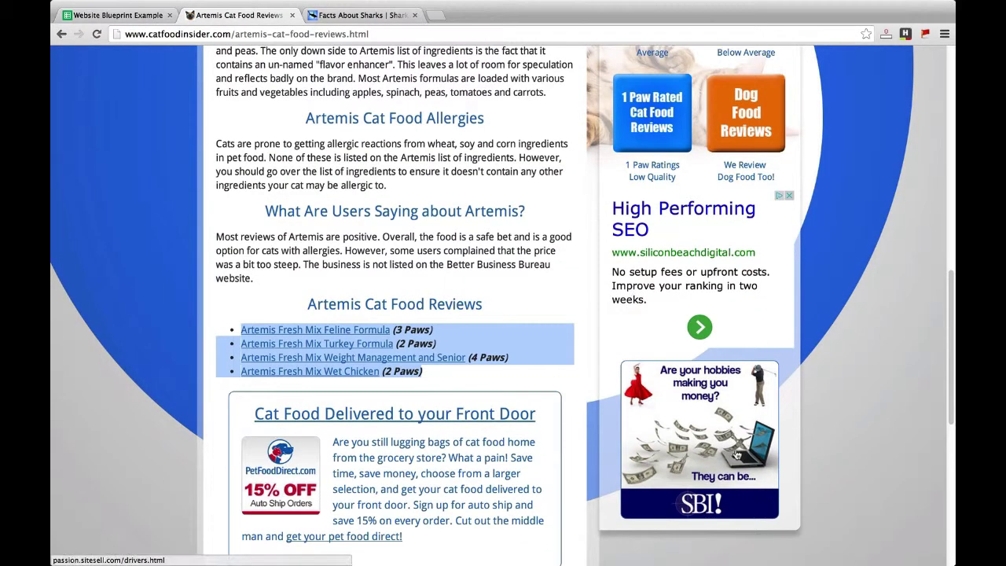
scroll(344, 425, up, 10)
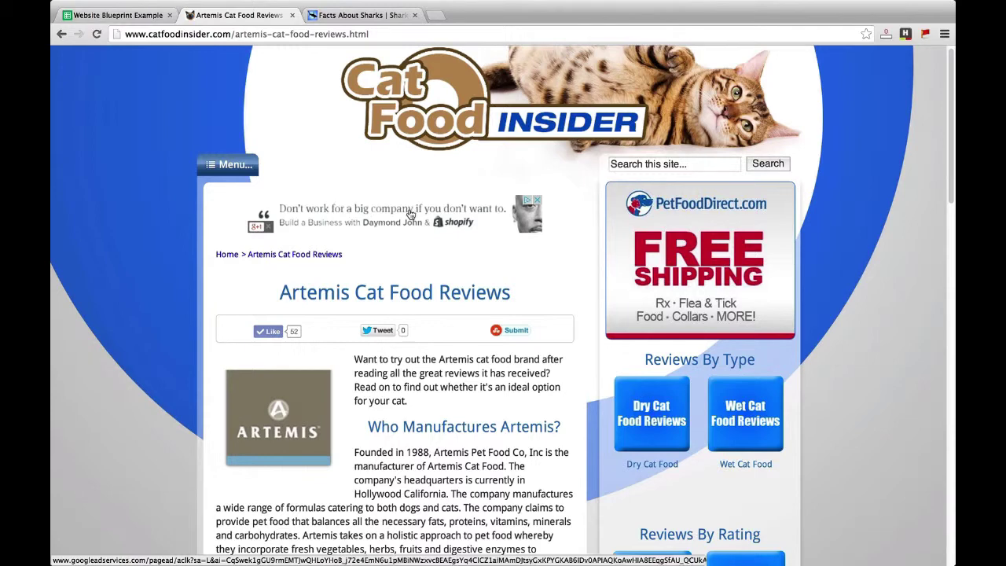
click(138, 16)
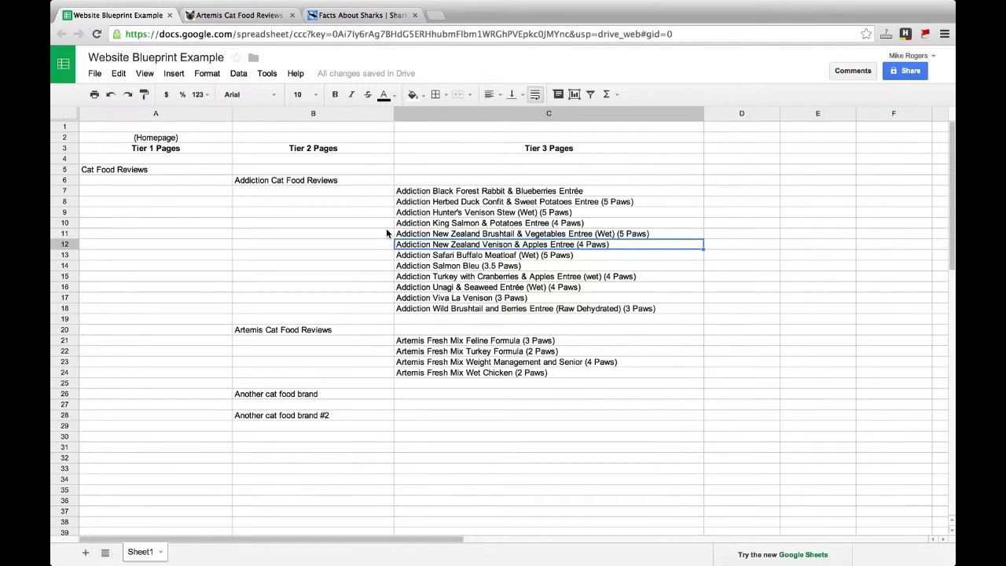
scroll(383, 248, down, 1)
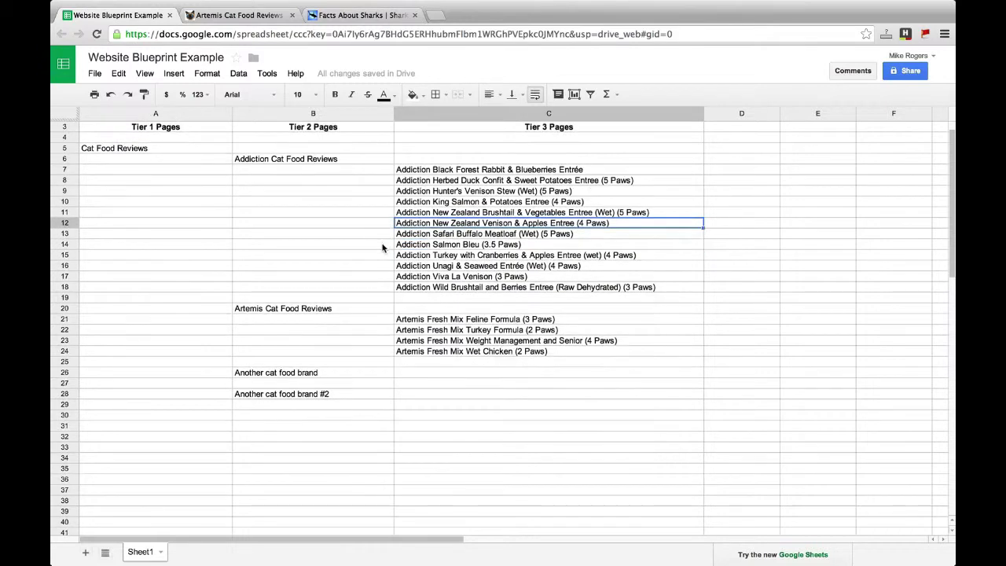
scroll(382, 248, down, 2)
scroll(323, 251, down, 1)
scroll(361, 228, up, 3)
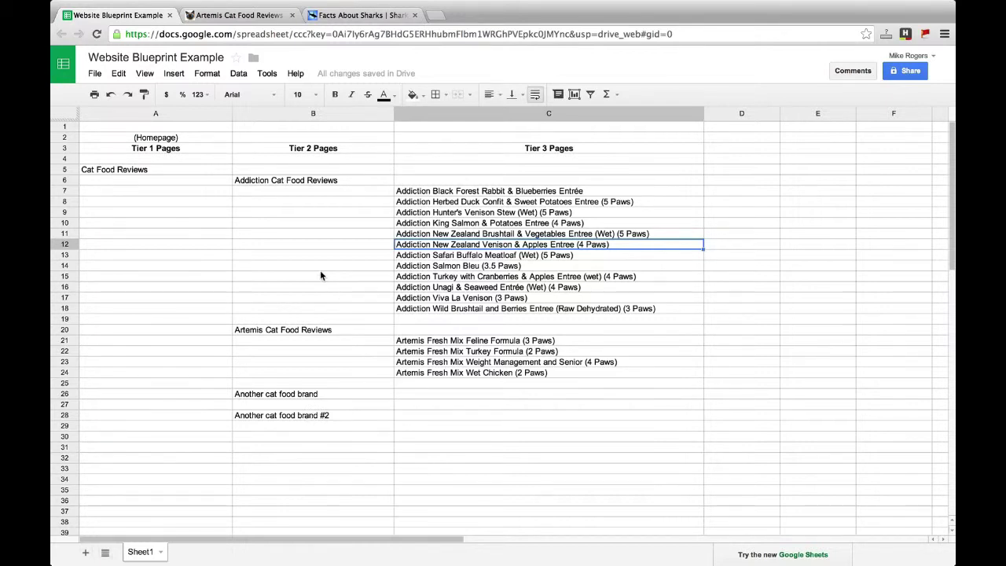
- Clear the whole cat food example from cells A5 to C28, keeping the tier headings
click(456, 415)
drag(455, 414, 85, 169)
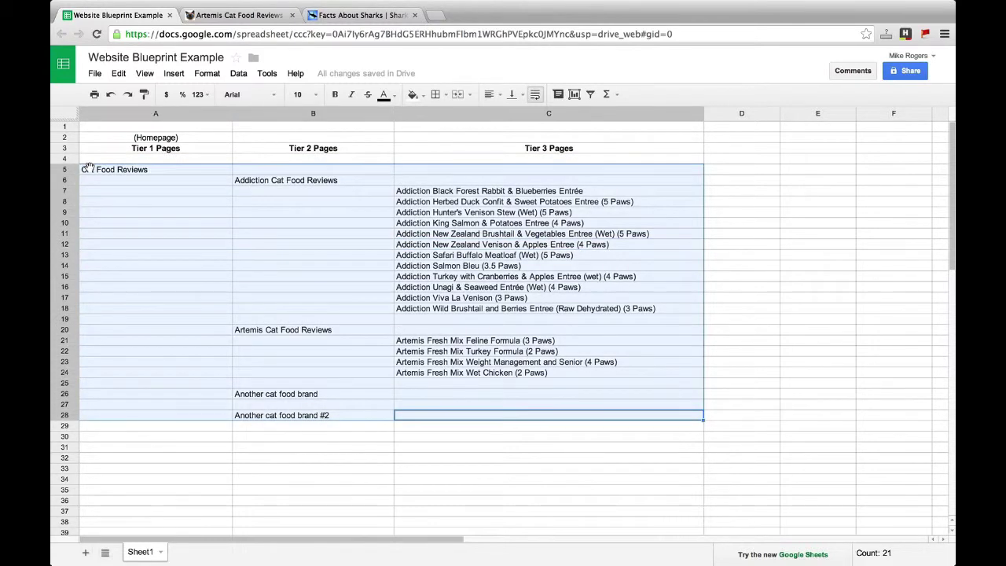
key(Delete)
click(107, 166)
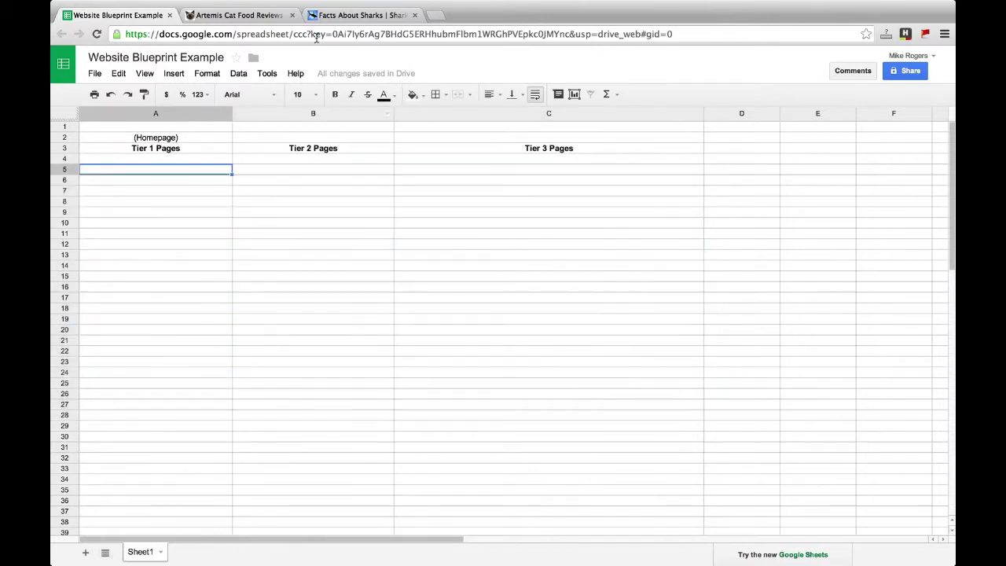
- Examine the SharkSider homepage, including its navigation bar, Main Menu, Types Of Sharks list and Featured Sharks section
click(358, 15)
scroll(330, 157, down, 2)
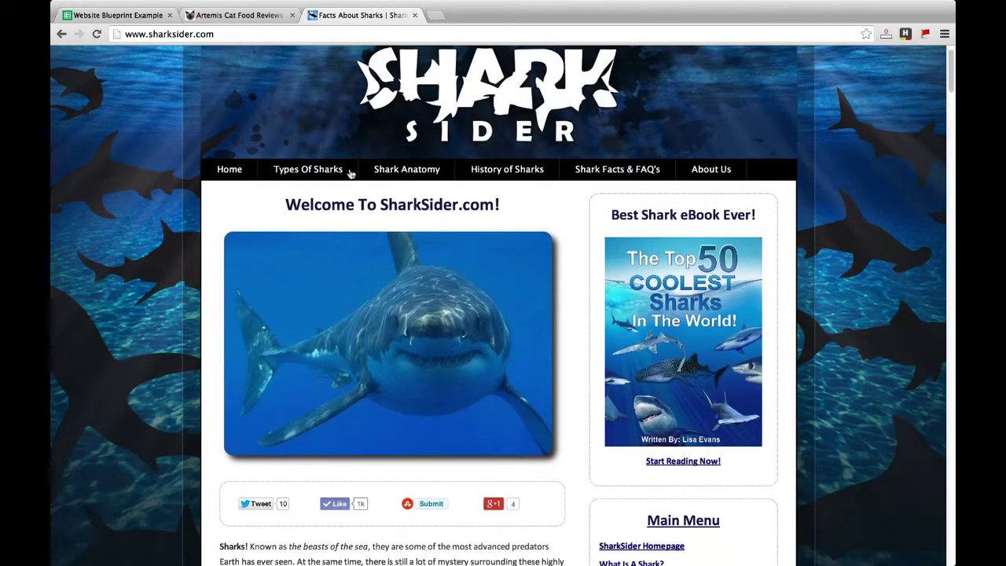
scroll(234, 48, up, 1)
click(222, 34)
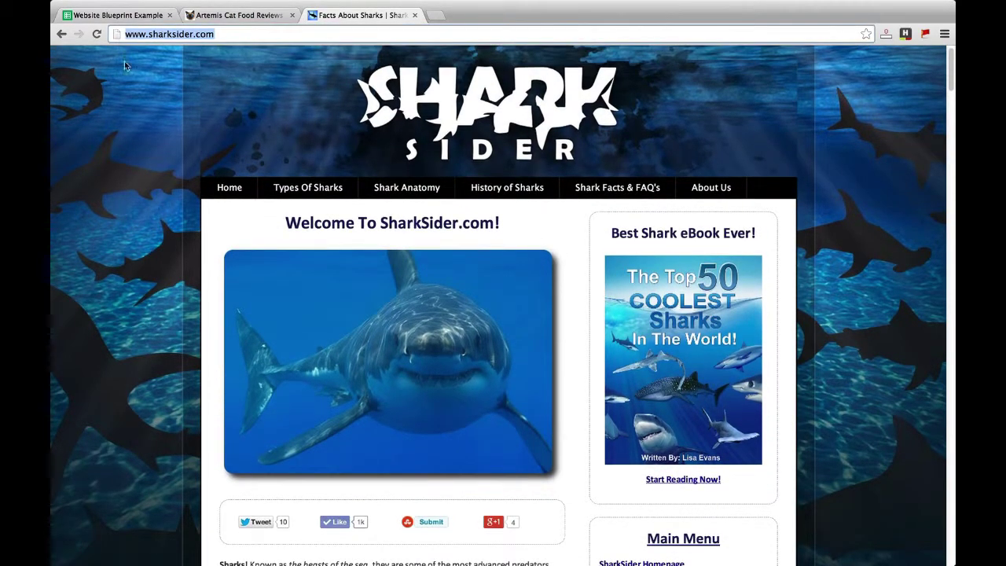
click(415, 230)
scroll(415, 229, down, 6)
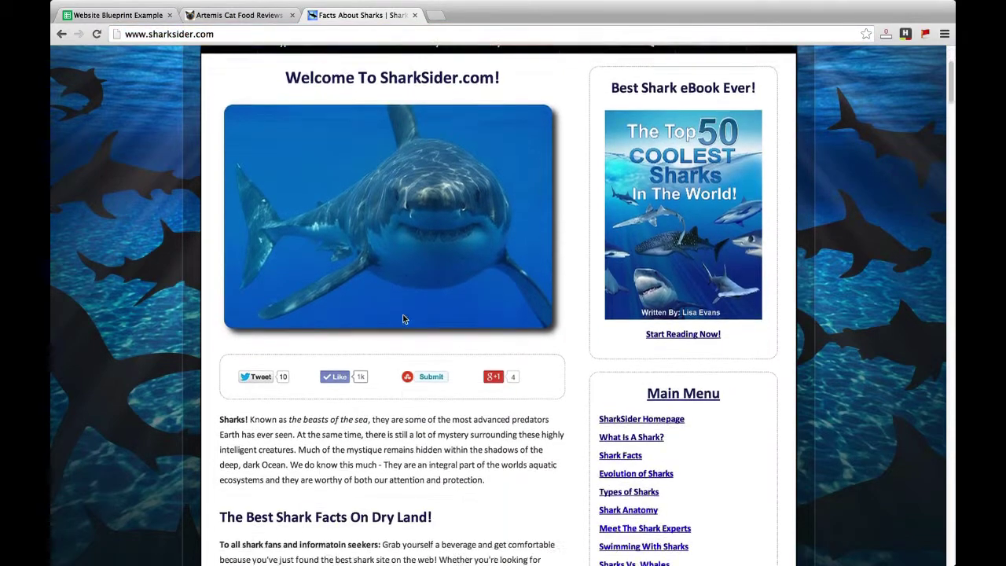
scroll(387, 399, down, 10)
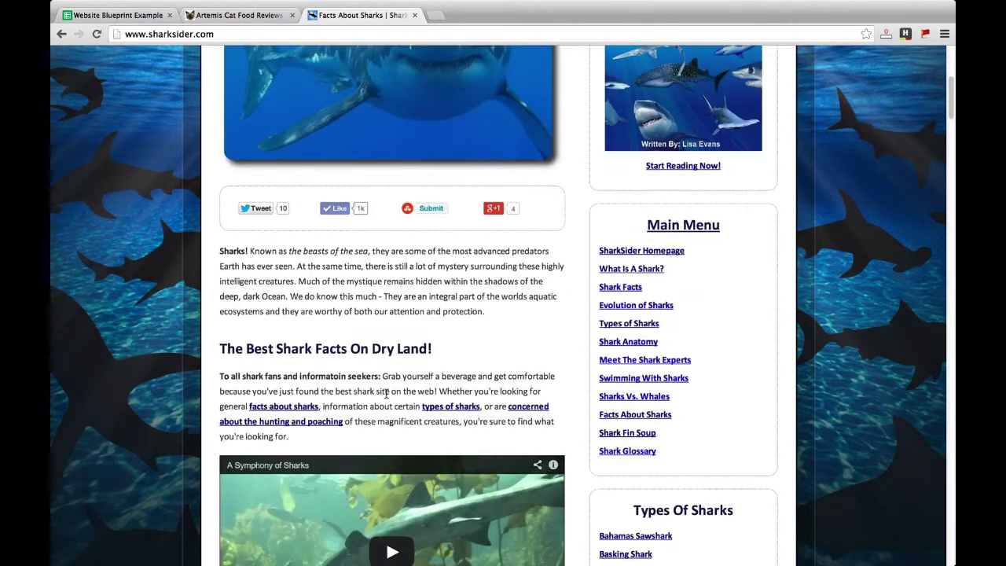
scroll(354, 265, down, 10)
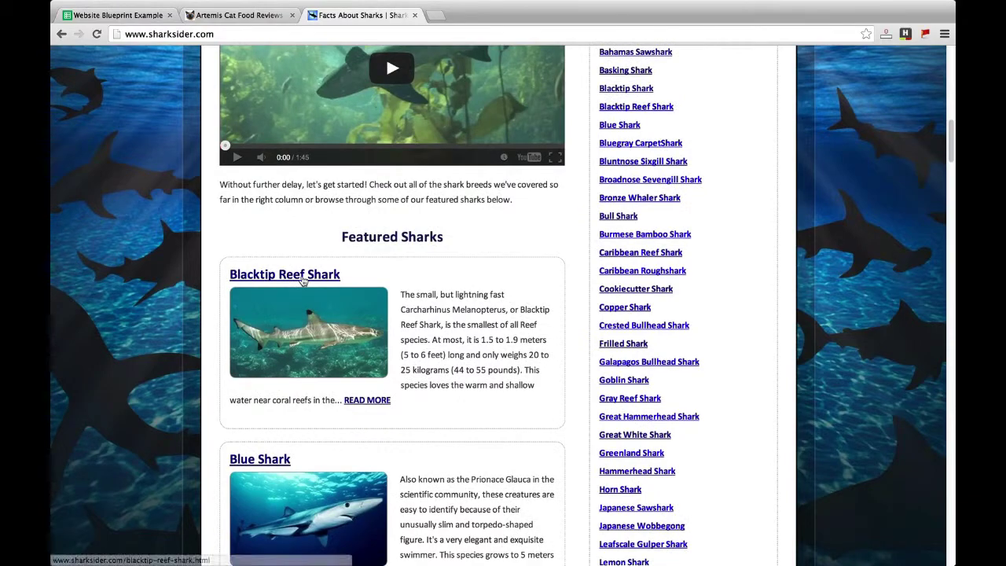
scroll(422, 355, up, 12)
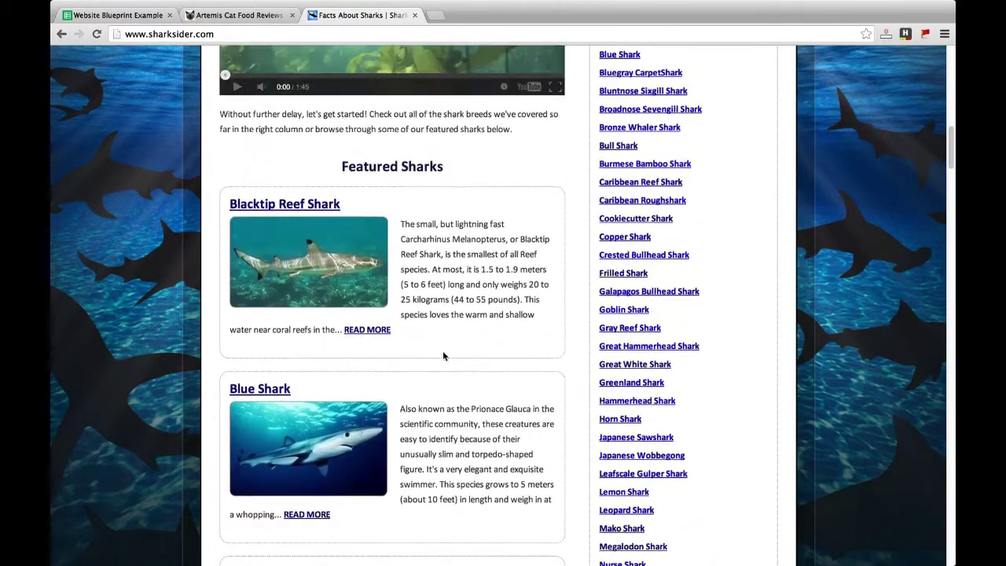
scroll(474, 293, up, 13)
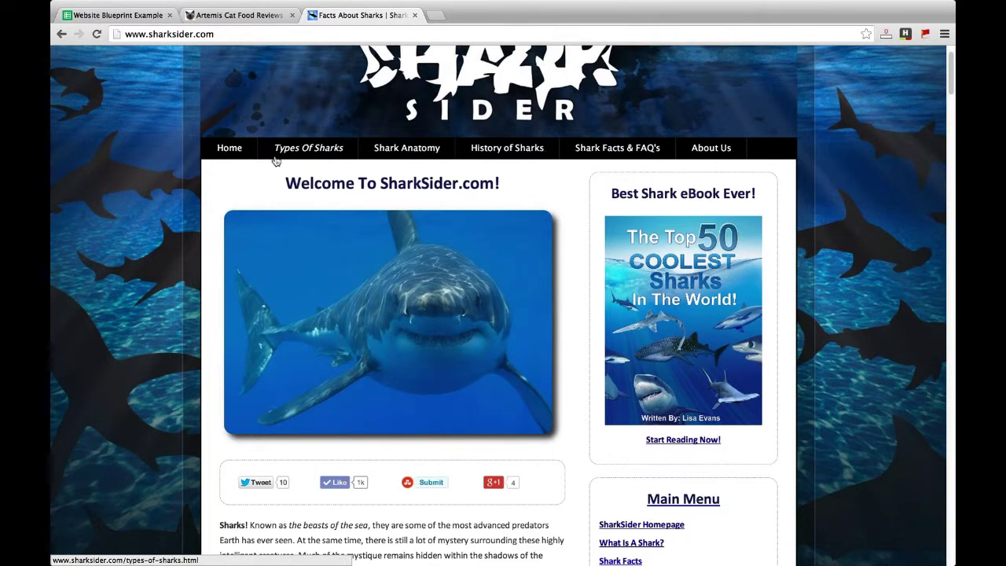
- Return to the blueprint spreadsheet and enter "Sharks" in cell A5 as the Tier 1 page
click(132, 17)
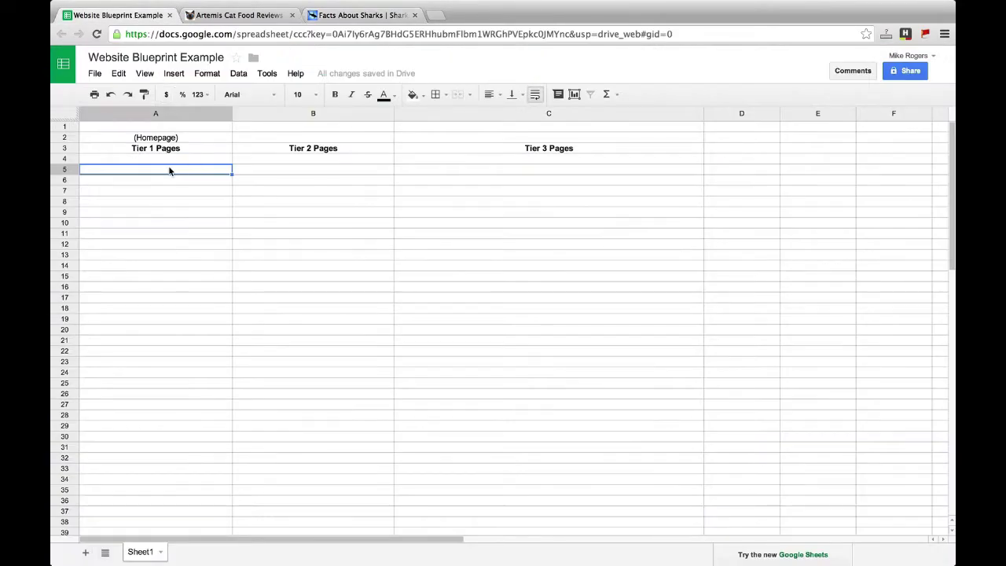
click(169, 170)
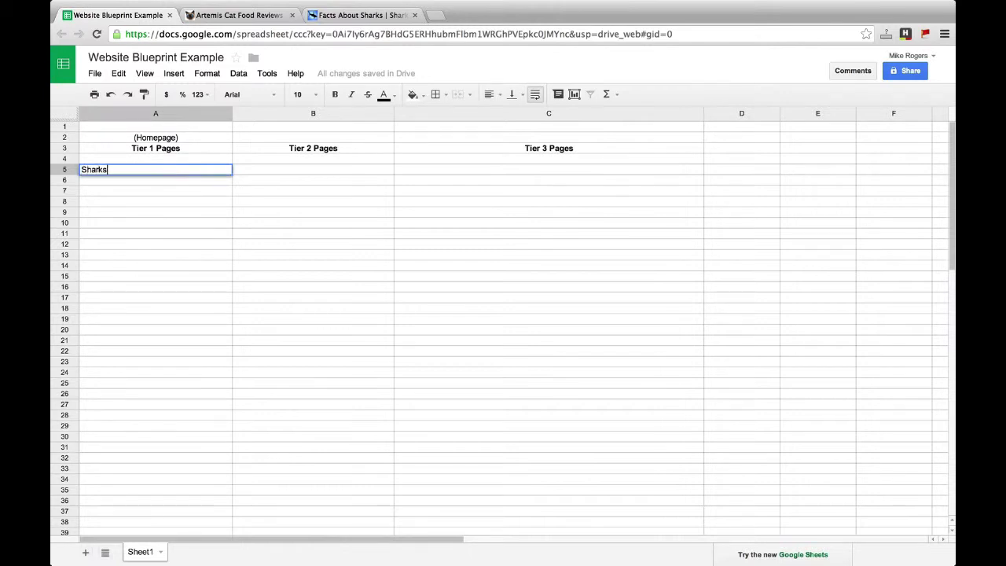
key(Return)
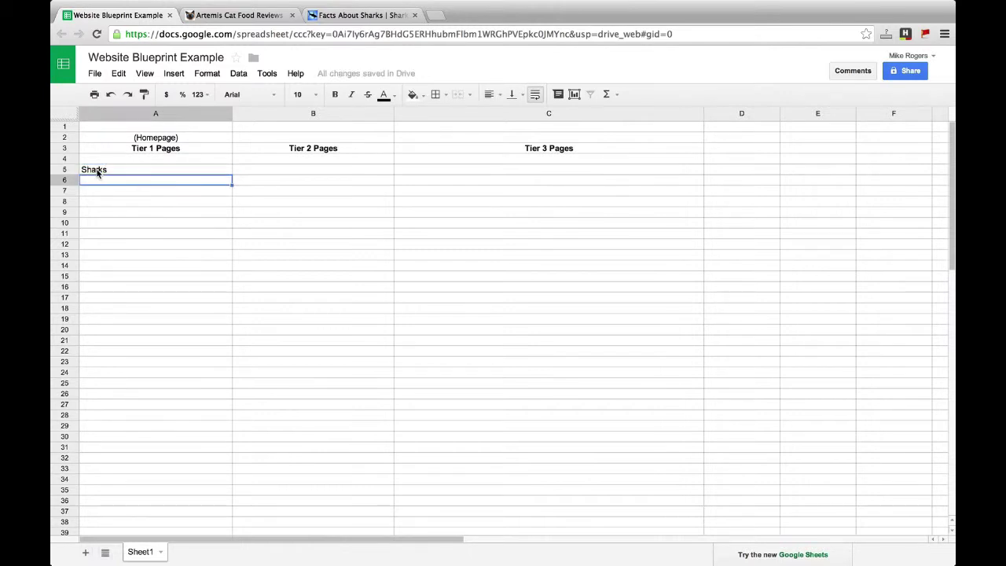
click(253, 186)
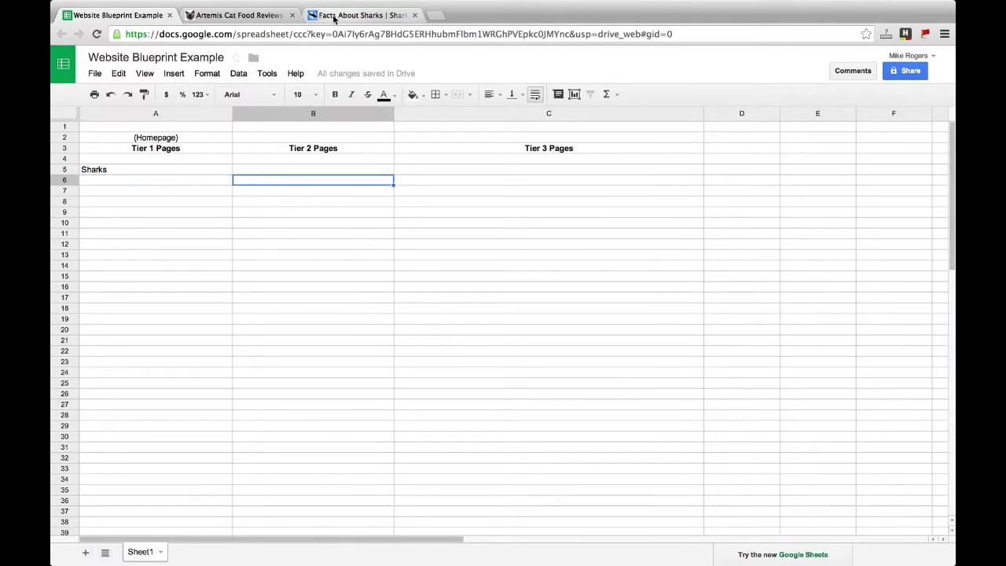
- Switch to the SharkSider website and open its Types Of Sharks page from the navigation bar
click(358, 15)
scroll(297, 152, down, 1)
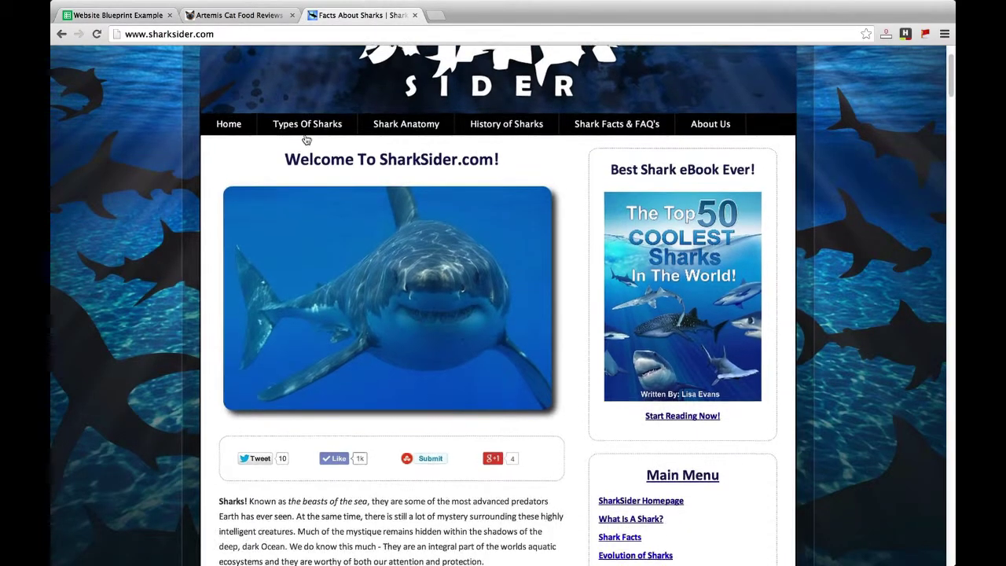
click(301, 128)
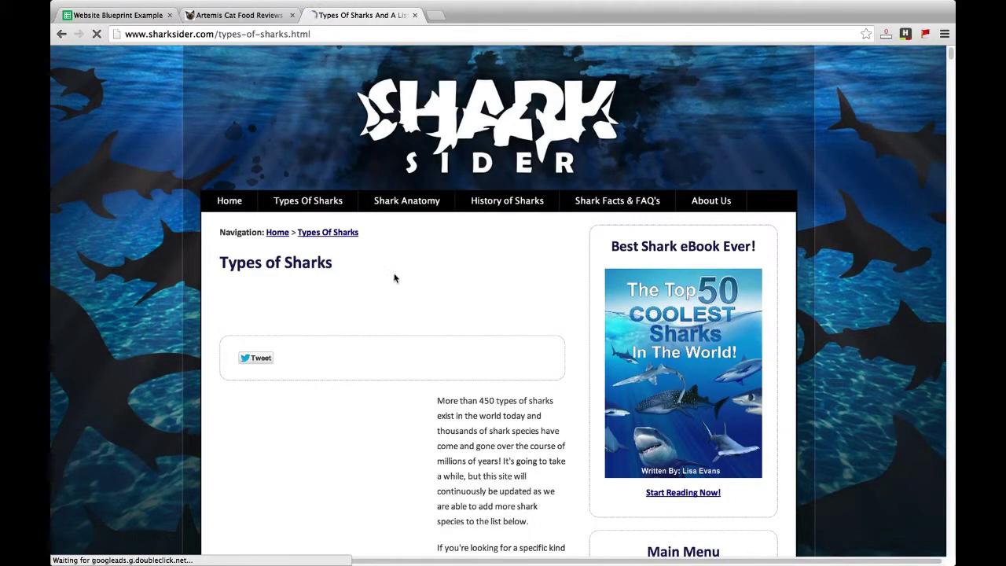
- Return to the blueprint spreadsheet and enter "Types Of Sharks" in cell B6 as a Tier 2 page
click(118, 15)
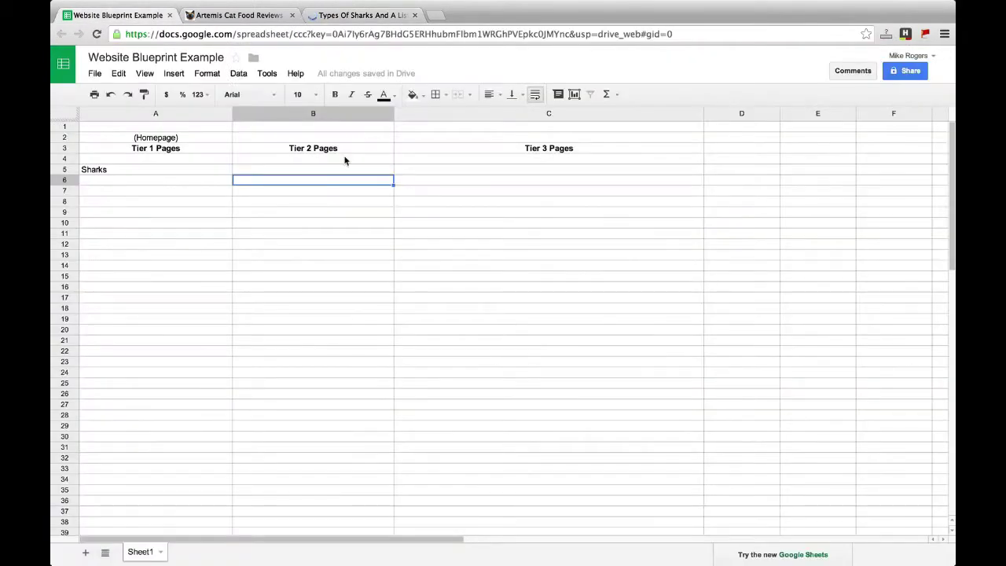
click(310, 181)
text(Types)
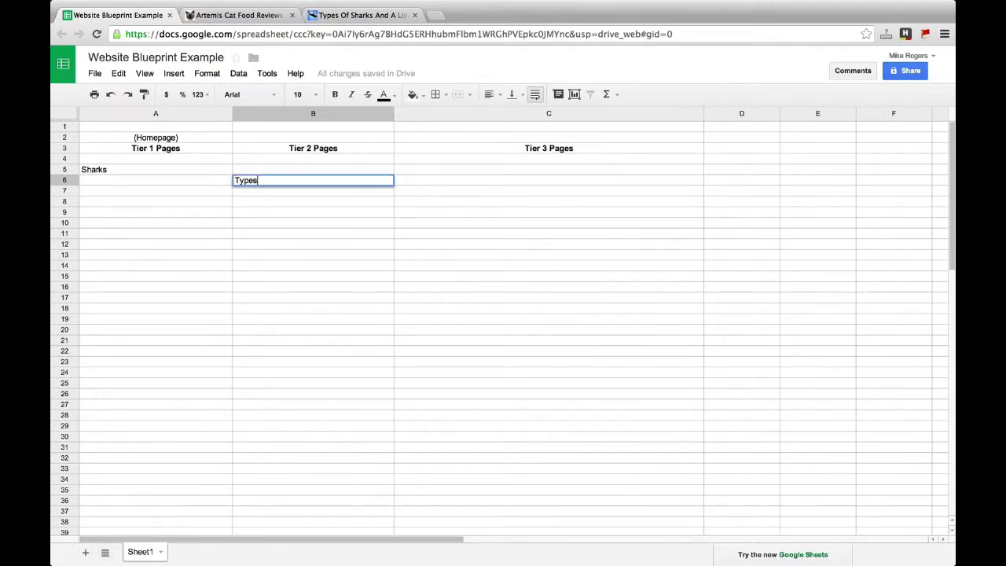
text( Of Sharks)
key(Return)
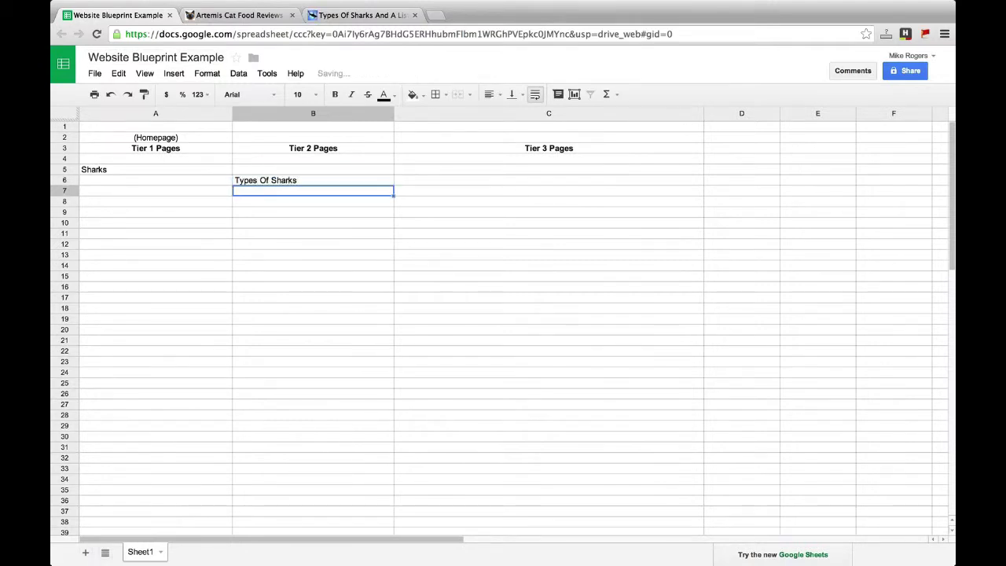
key(Right)
- Look through SharkSider's Types of Sharks page, from its introduction down the alphabetical list to the Blacktip Reef Shark entry
click(344, 16)
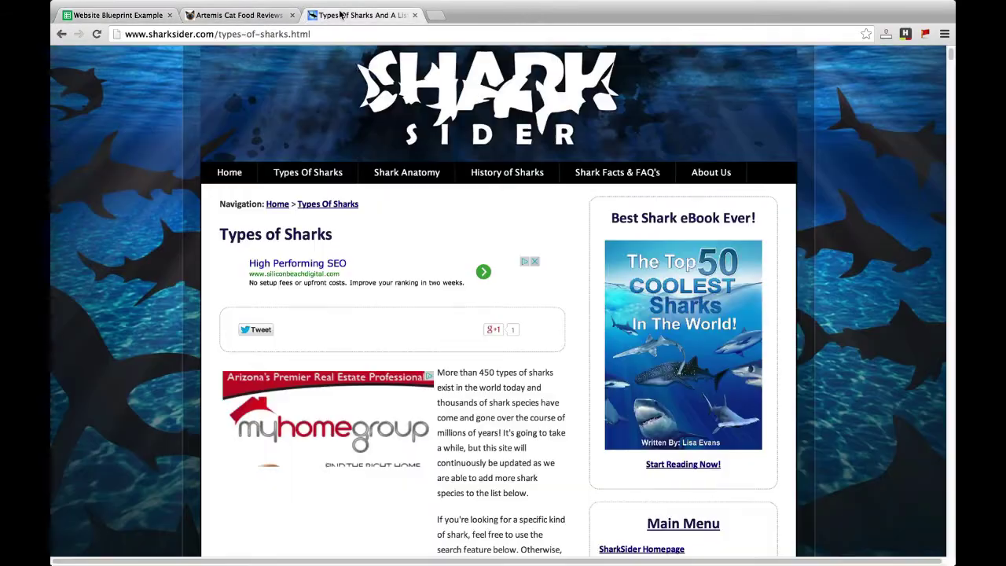
scroll(399, 267, down, 3)
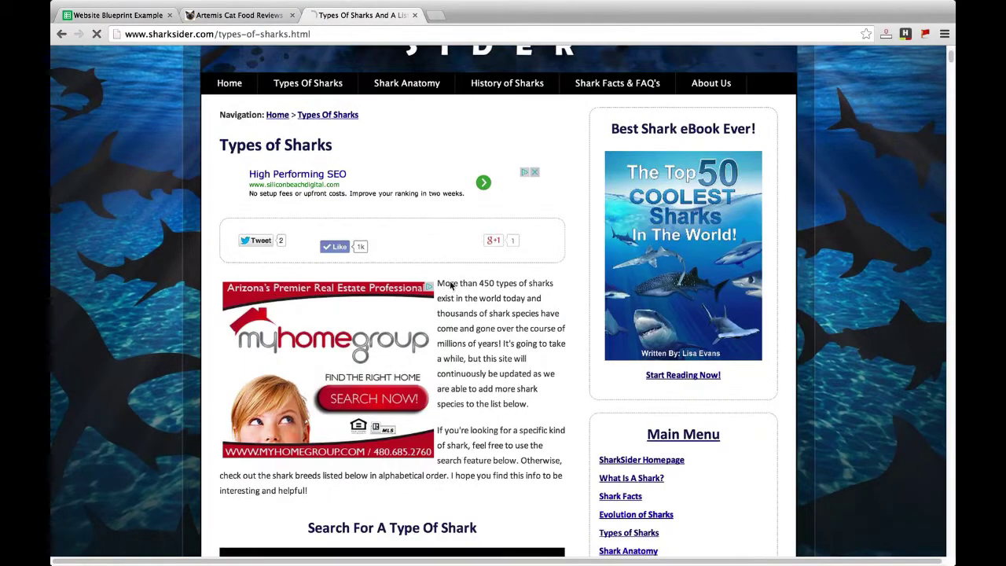
scroll(484, 309, down, 10)
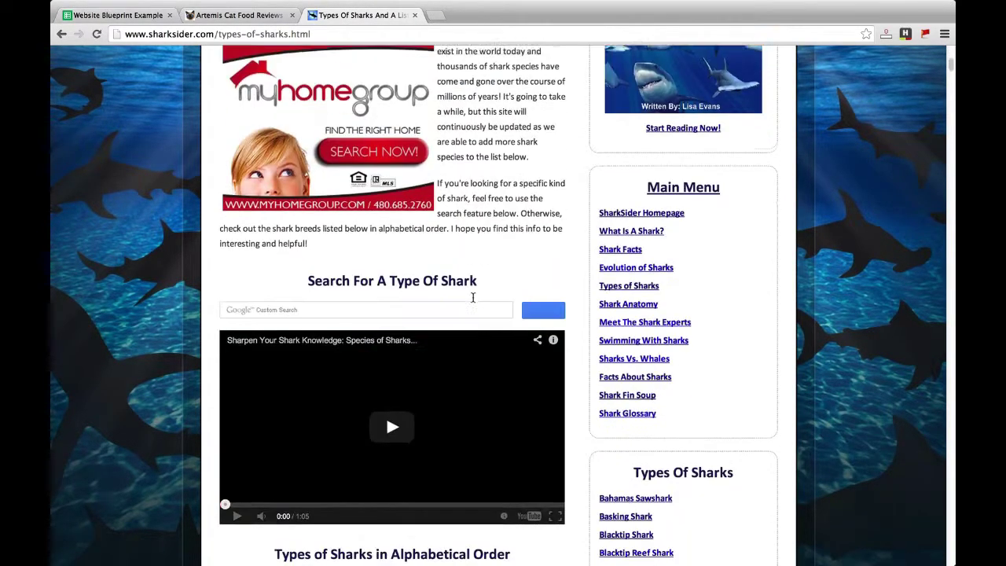
scroll(455, 303, down, 4)
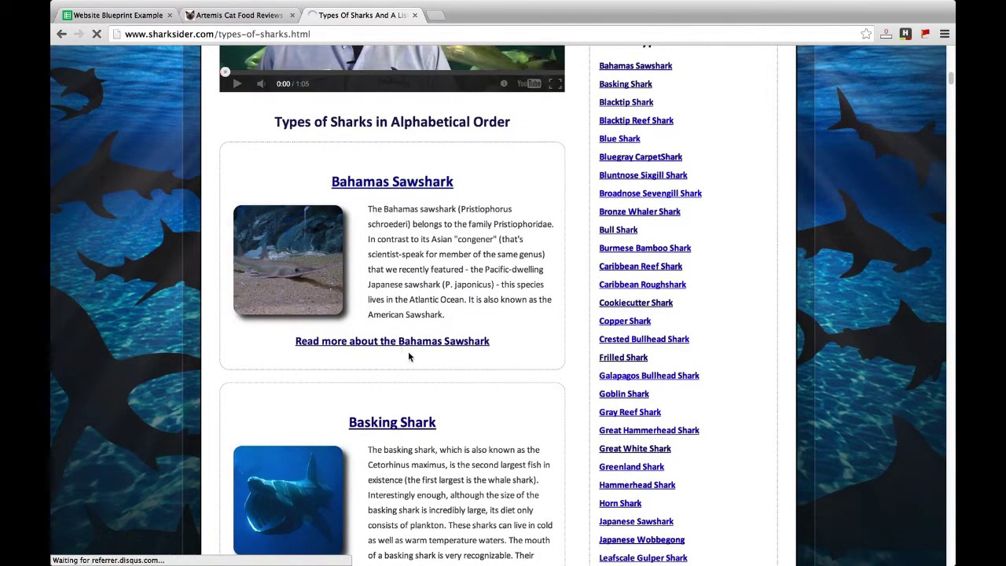
scroll(407, 330, down, 3)
scroll(407, 330, down, 10)
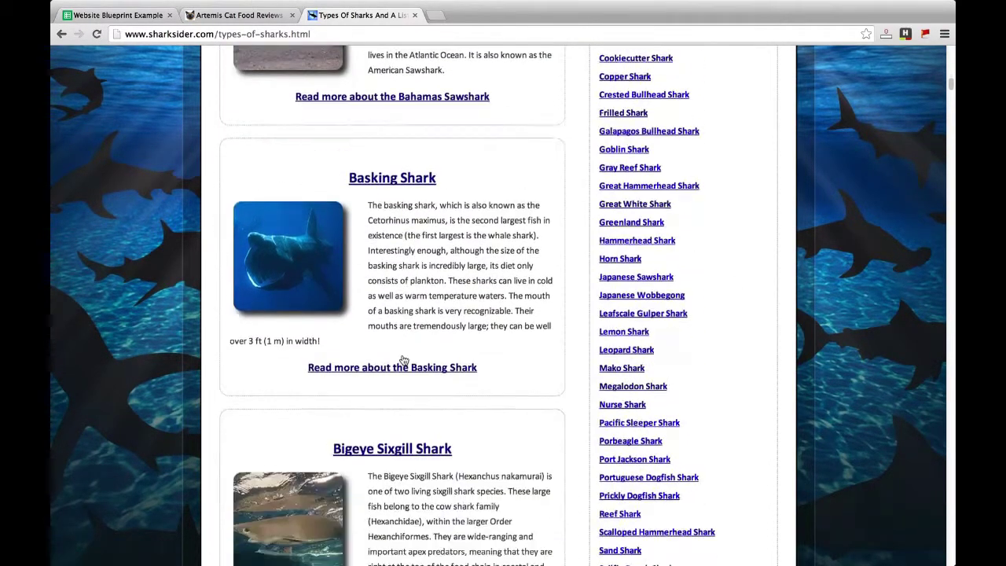
scroll(414, 349, down, 5)
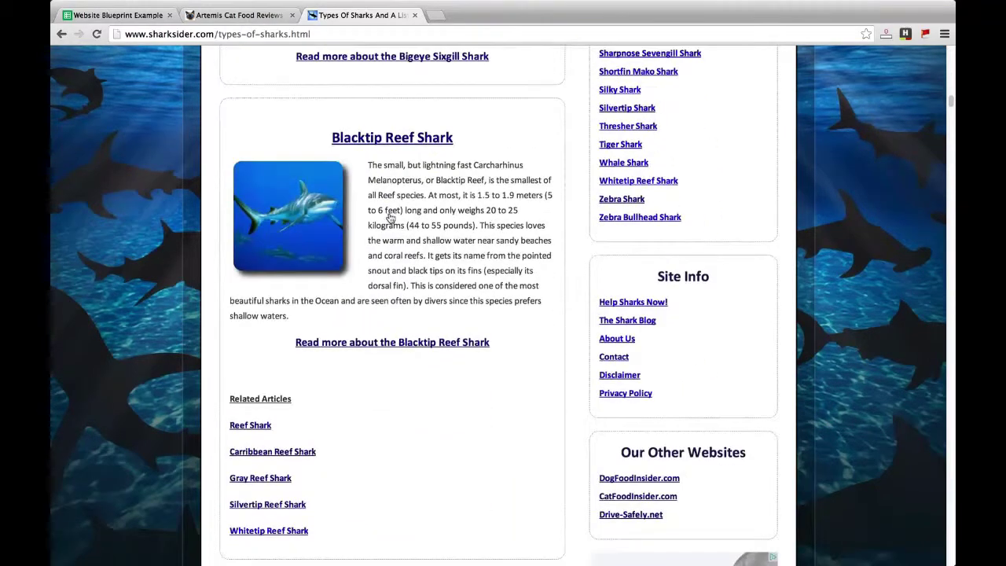
- Open the Blacktip Reef Shark page and look over its breadcrumb navigation and article down to the behavior sections
click(396, 143)
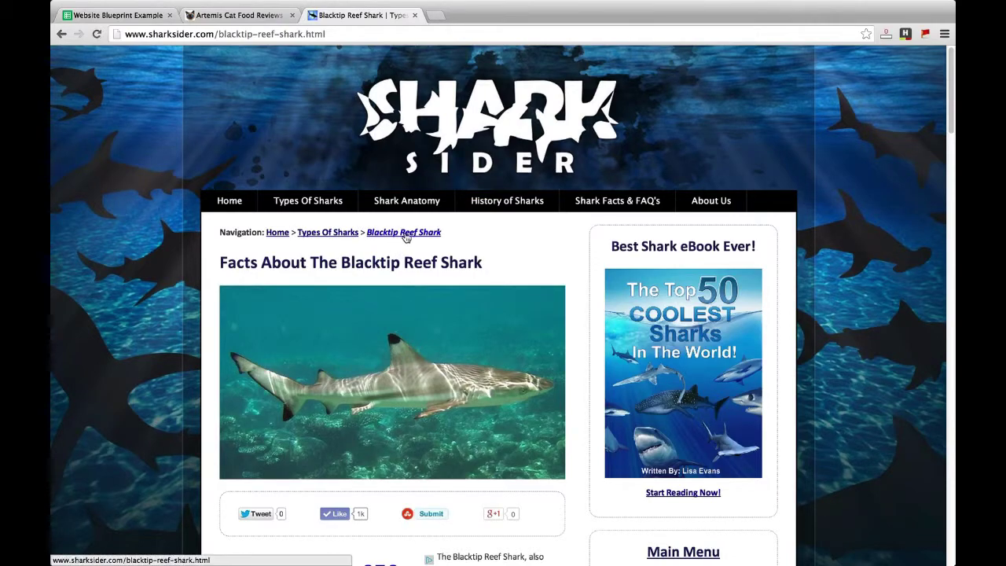
scroll(415, 242, down, 10)
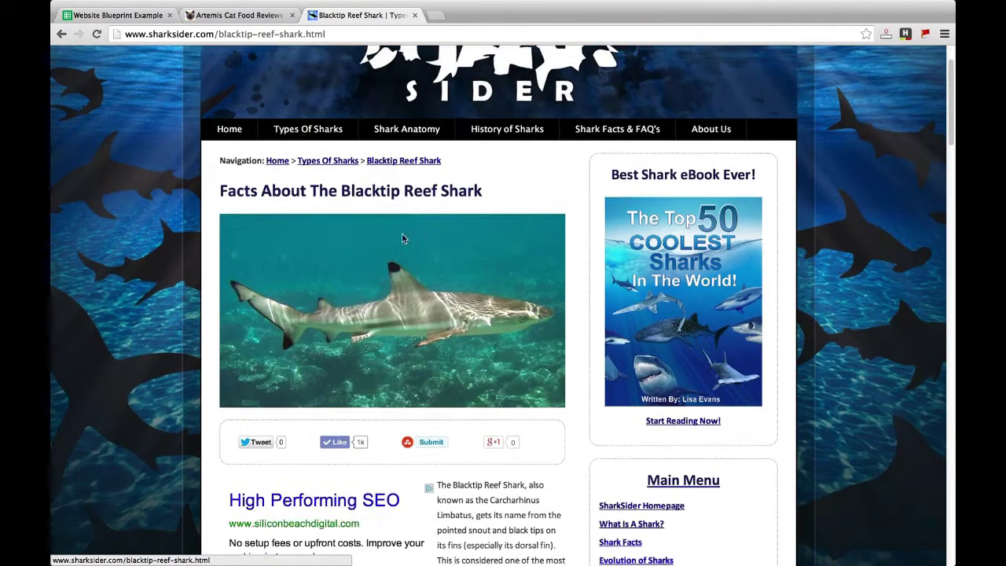
scroll(441, 212, down, 6)
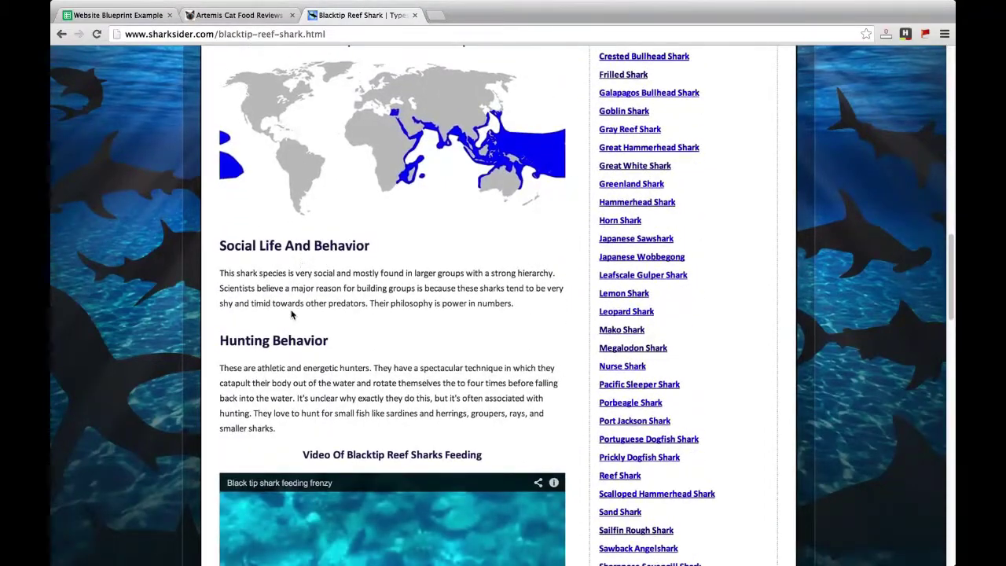
- Return to the blueprint spreadsheet and enter "Blacktip Reef Shark" in cell C7 as a Tier 3 page
click(137, 22)
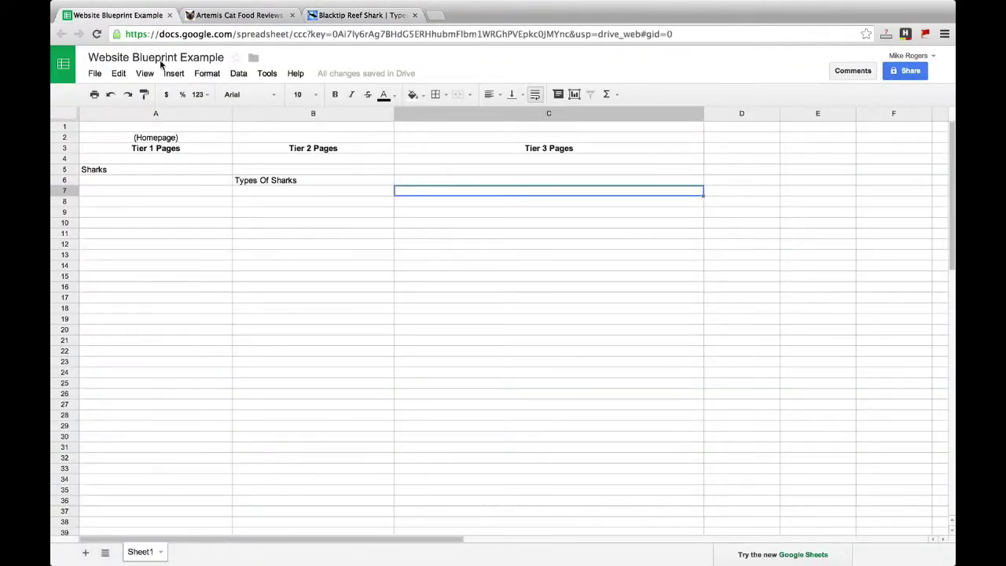
double_click(423, 190)
text(Bl)
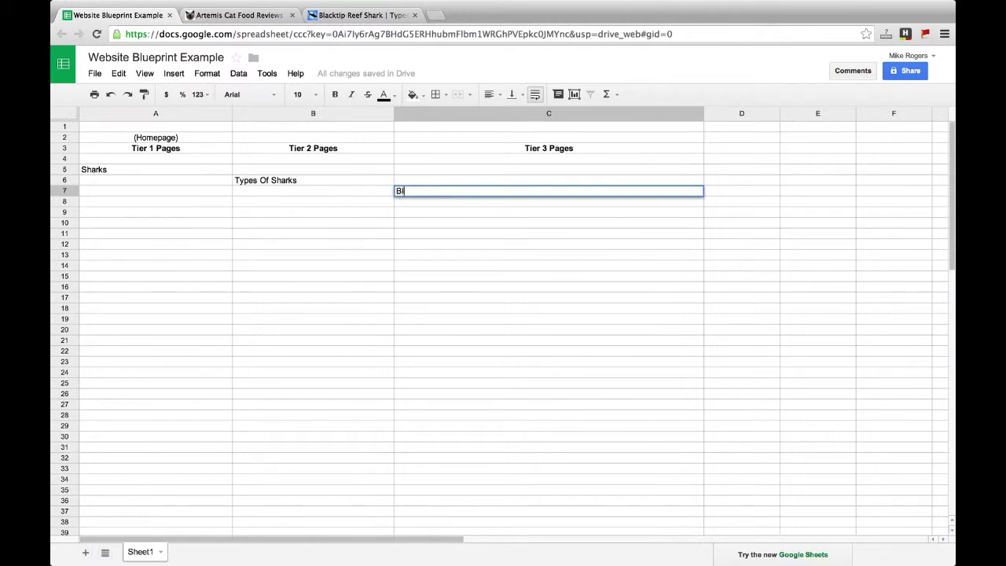
text(acktip Reef Shark)
key(Return)
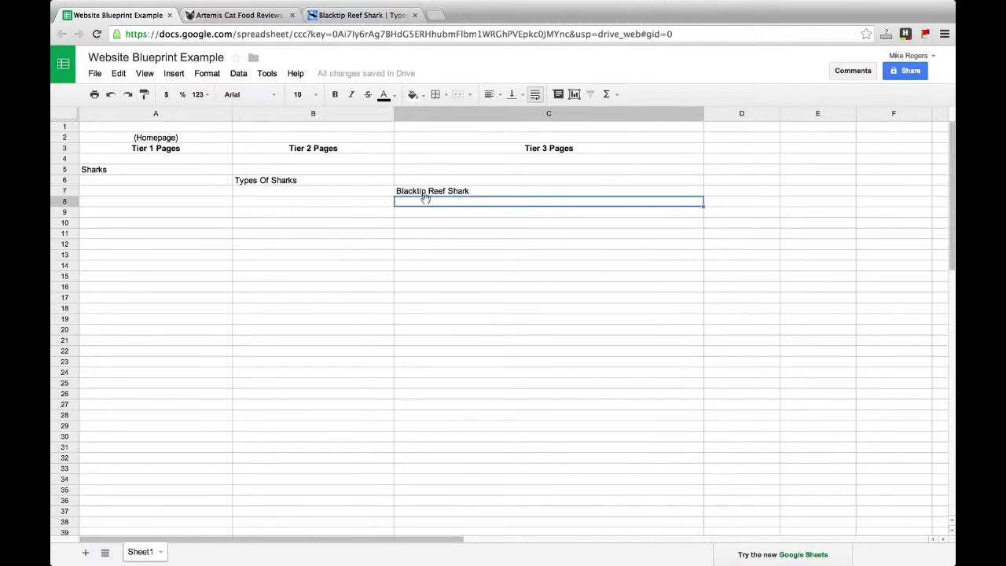
- Switch back to the Blacktip Reef Shark web page and follow its breadcrumb to the Types Of Sharks page
click(325, 15)
scroll(330, 130, up, 15)
scroll(330, 130, down, 1)
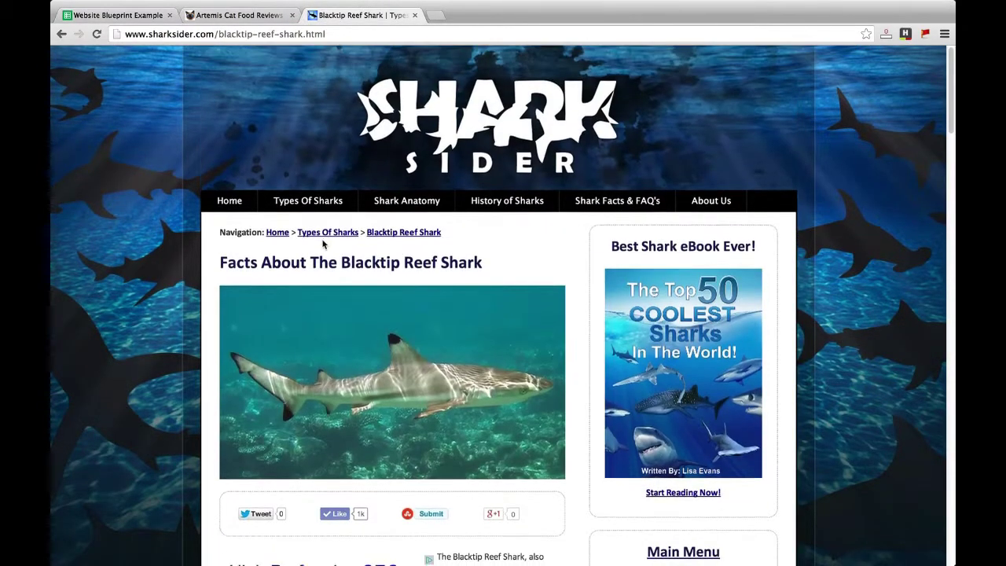
click(322, 232)
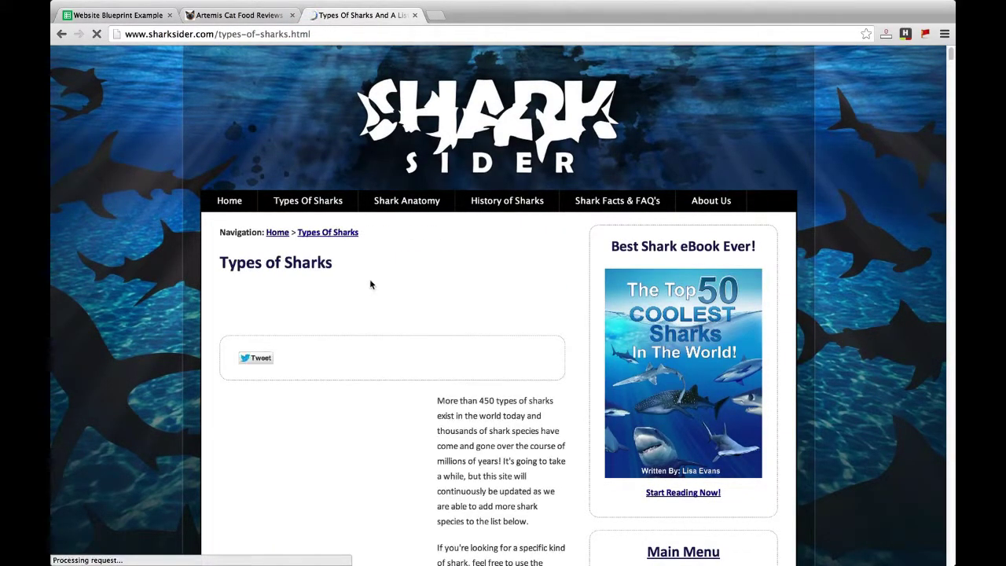
- Examine how the Types of Sharks page links to individual sharks, including the Bahamas Sawshark, Basking Shark and Bigeye Sixgill Shark entries
scroll(377, 282, down, 3)
scroll(445, 322, down, 3)
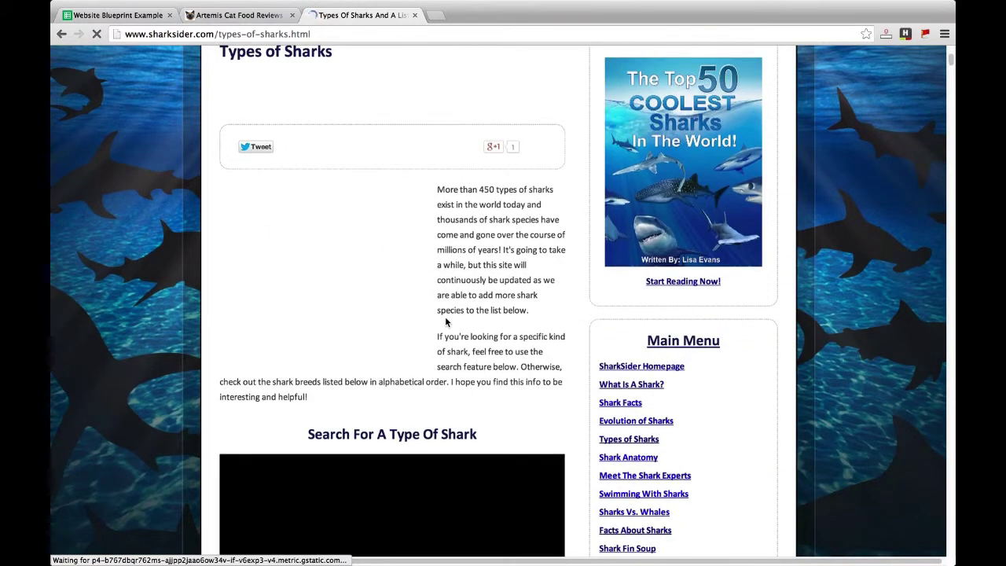
scroll(445, 322, down, 13)
scroll(435, 308, down, 5)
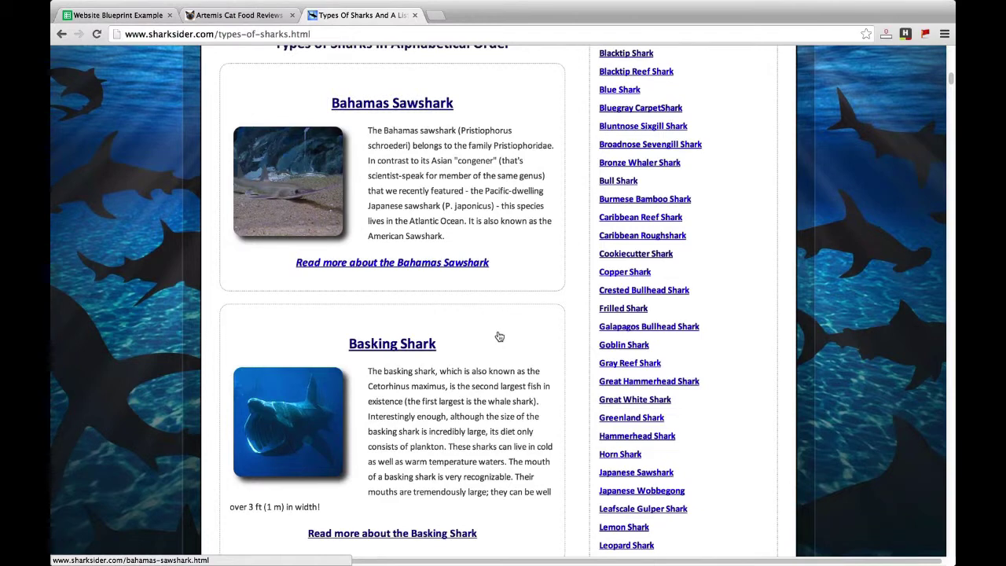
scroll(480, 312, down, 2)
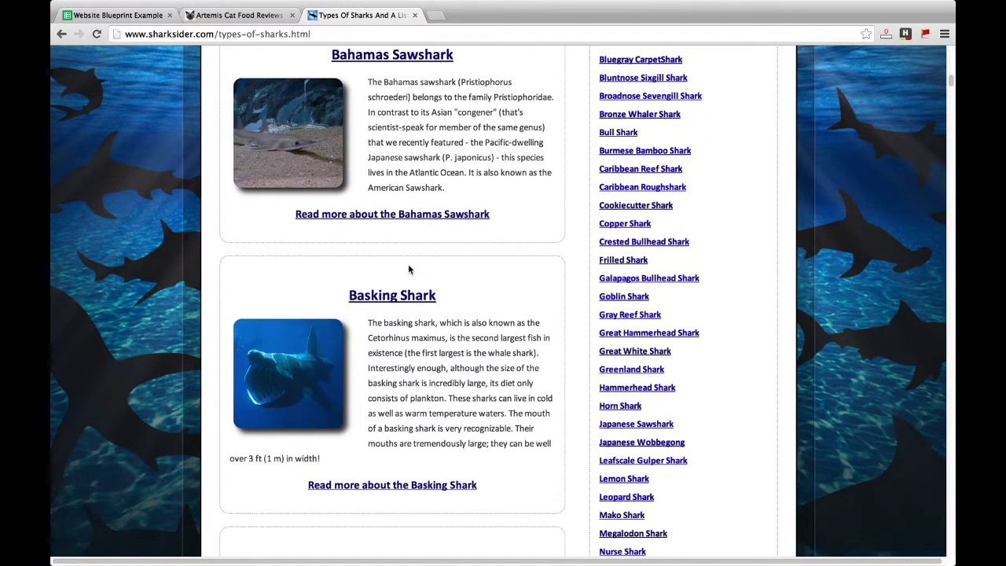
scroll(407, 263, down, 5)
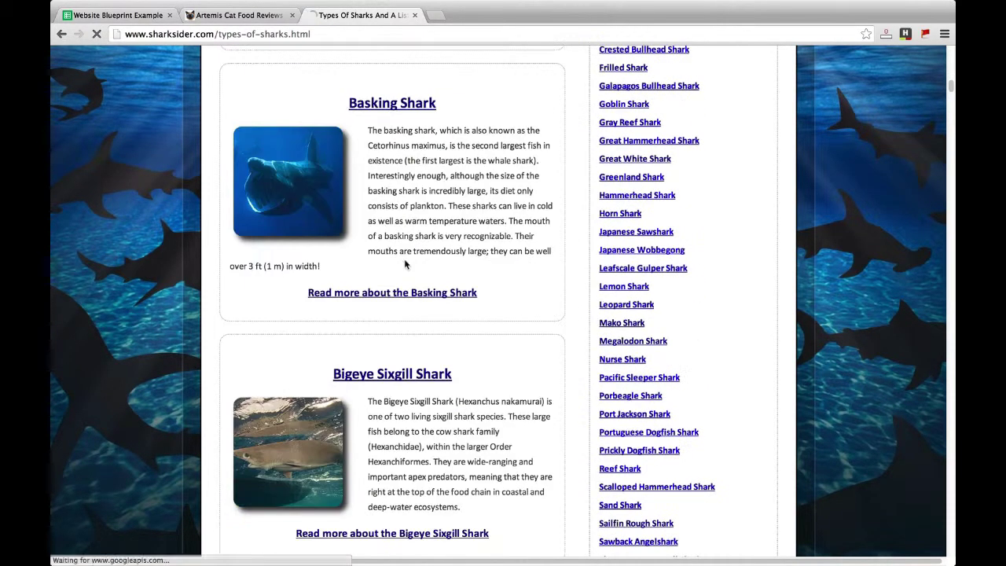
click(404, 377)
scroll(426, 404, up, 1)
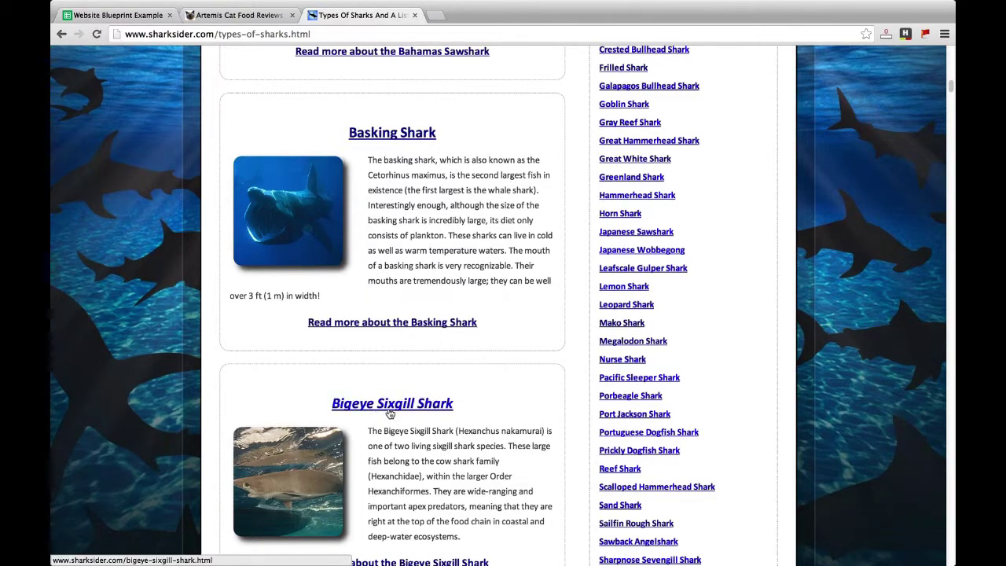
scroll(390, 414, up, 5)
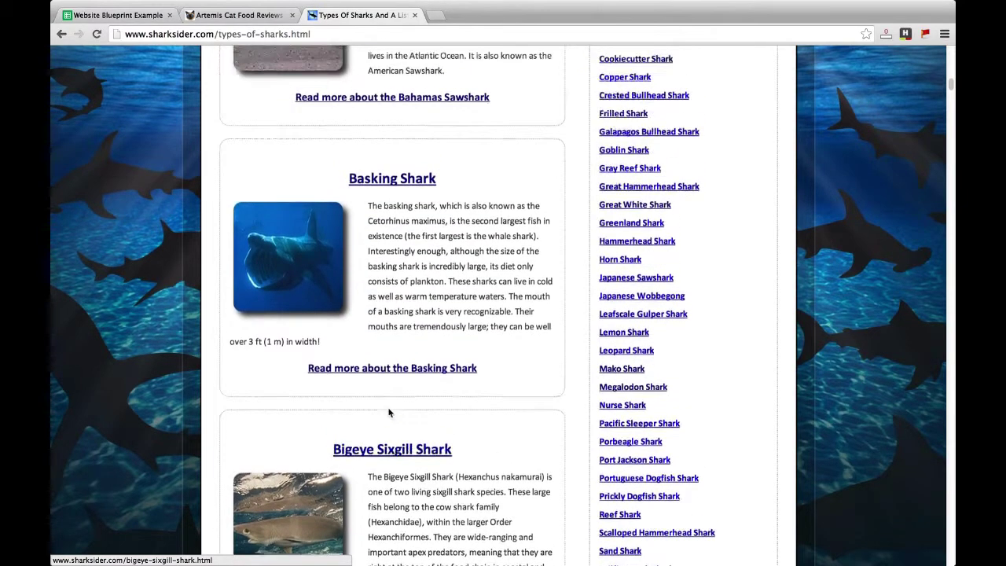
scroll(390, 413, up, 5)
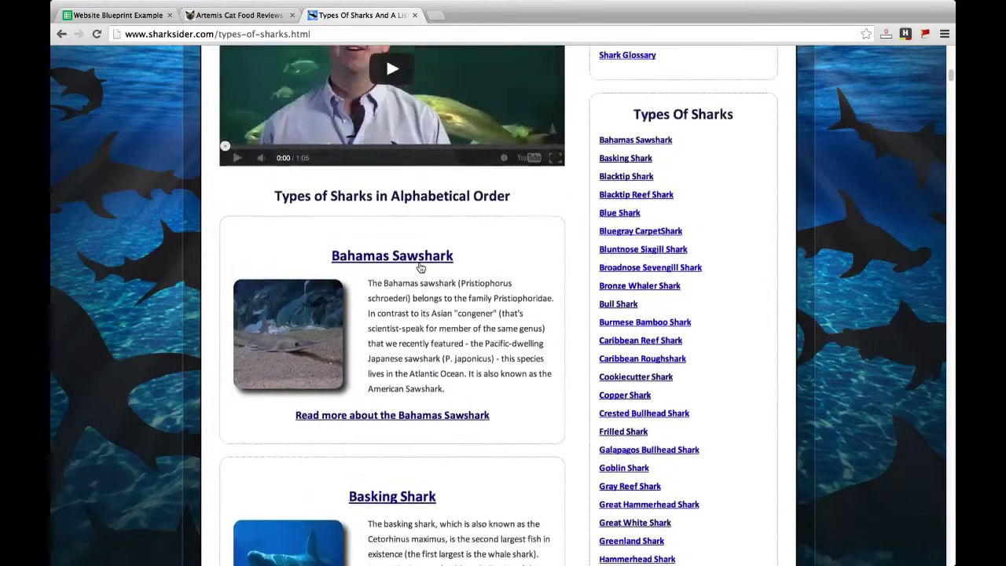
scroll(424, 324, down, 1)
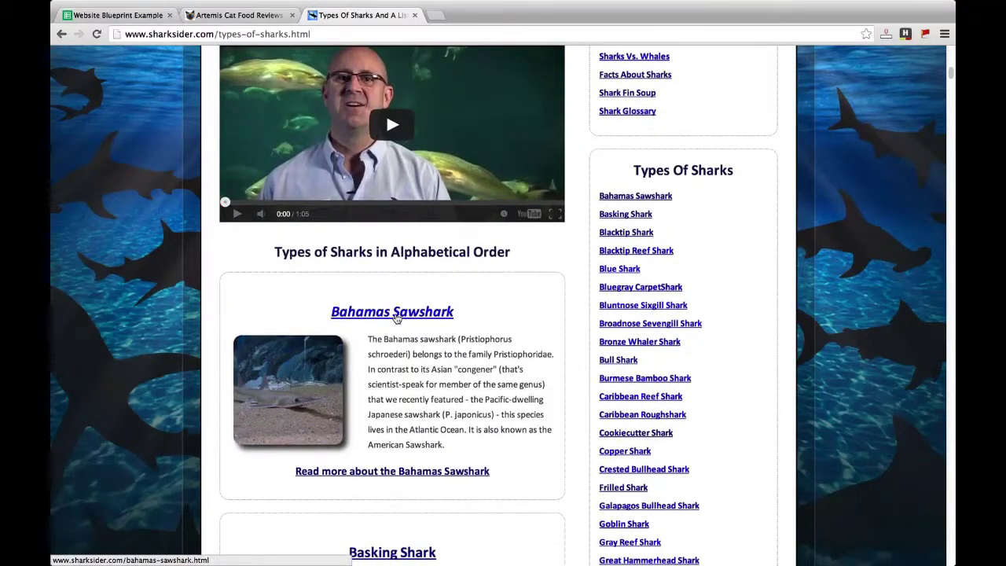
scroll(414, 317, up, 12)
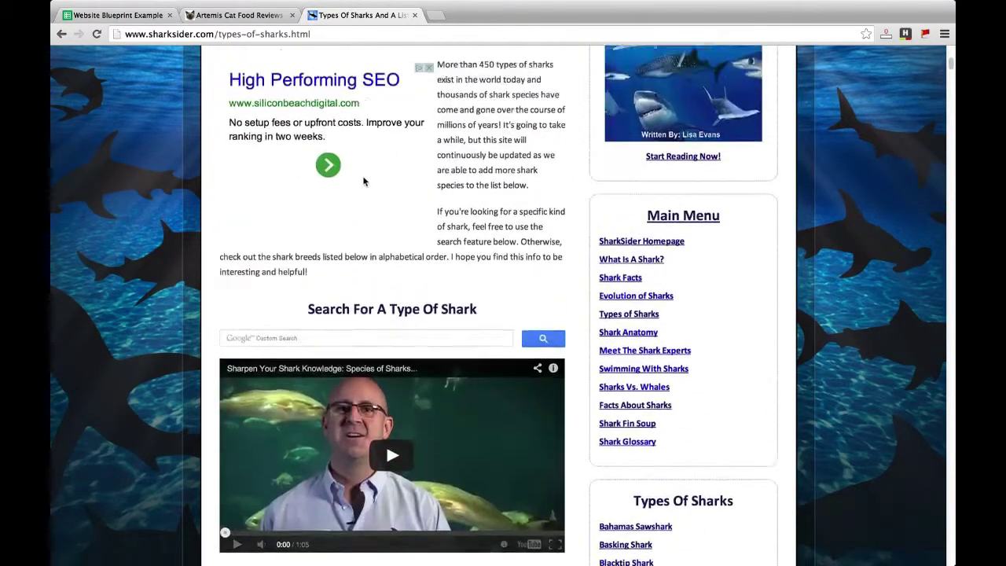
- Return to the blueprint spreadsheet and point out the Tier 3 area by selecting cells C7 to C17
click(116, 15)
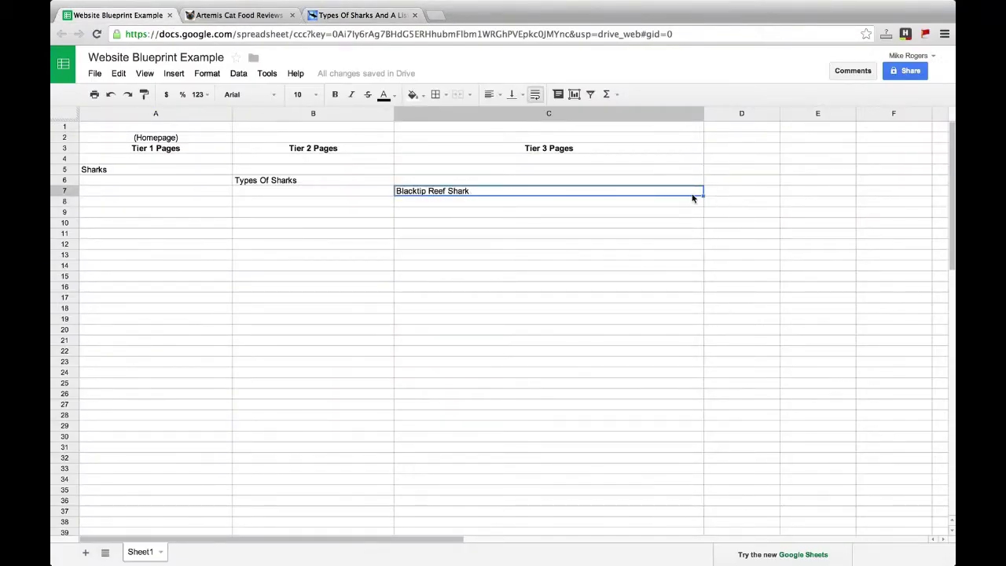
drag(710, 204, 723, 241)
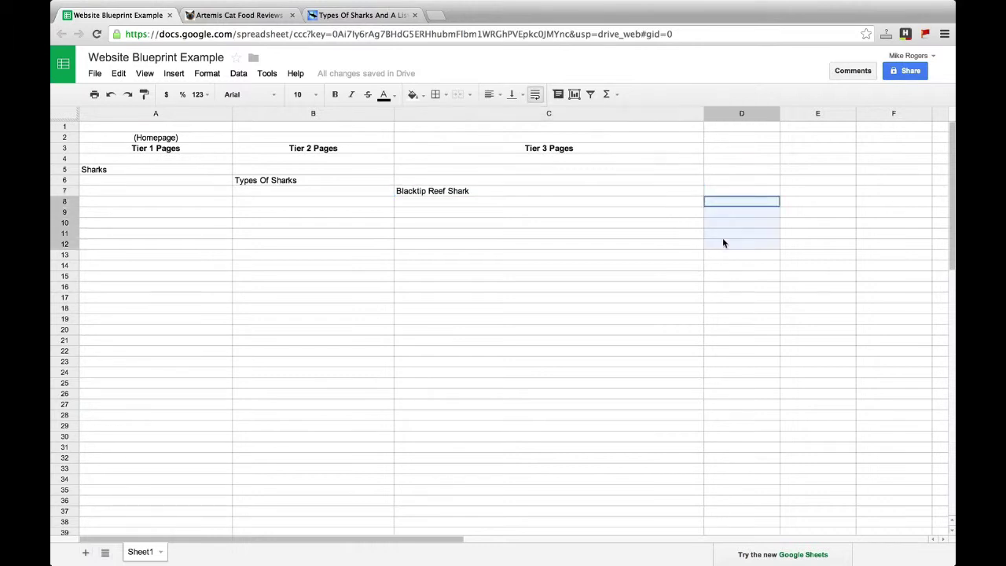
click(478, 191)
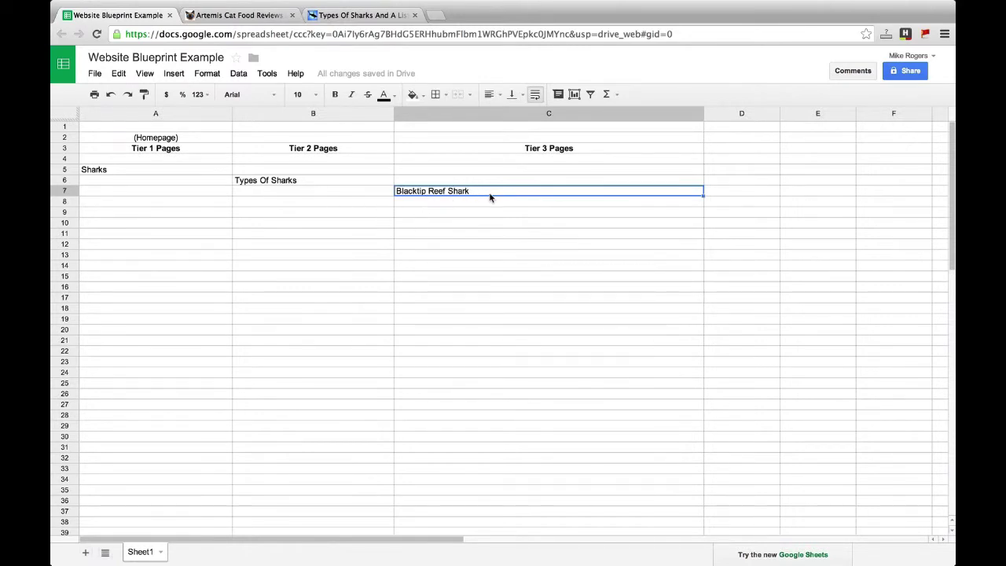
drag(490, 198, 492, 299)
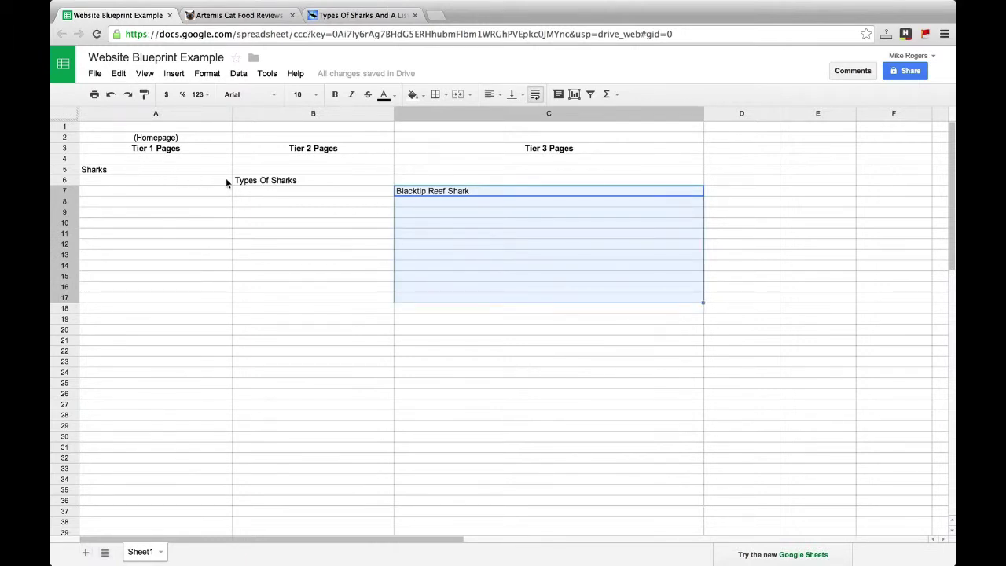
click(454, 192)
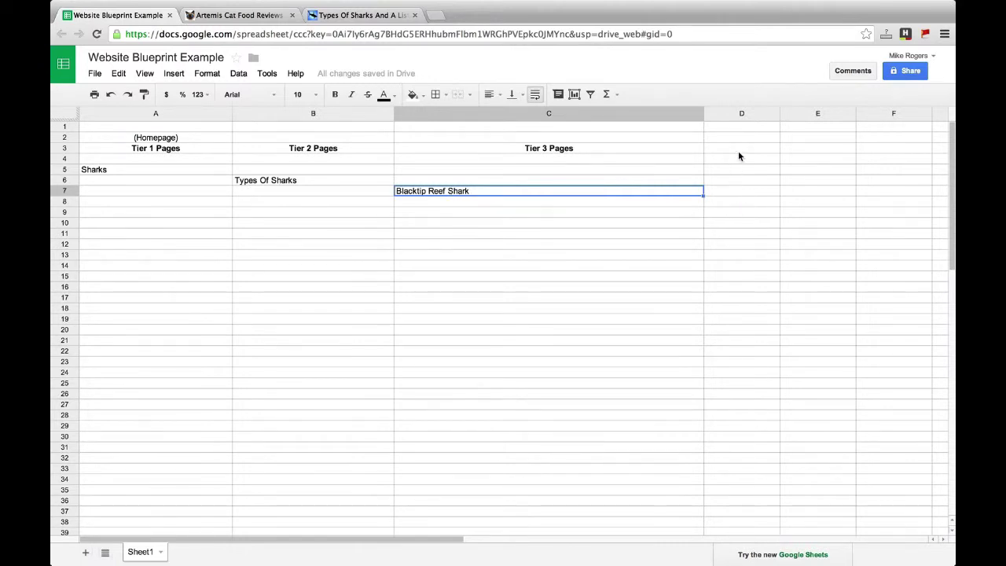
- Point out the empty column beside Tier 3 from D3 to D18, and select the Blacktip Reef Shark and Sharks entries
drag(738, 149, 740, 315)
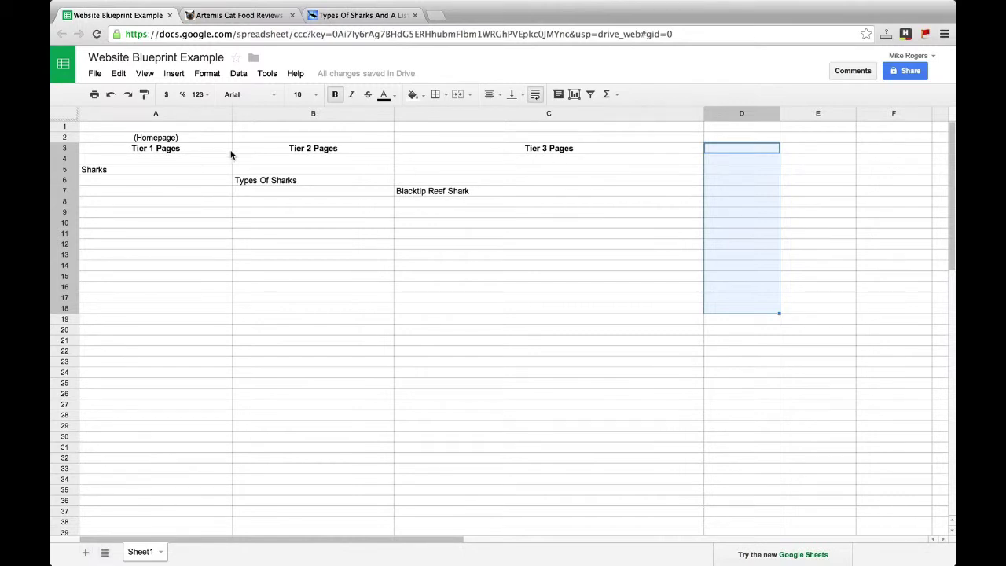
click(442, 193)
click(100, 172)
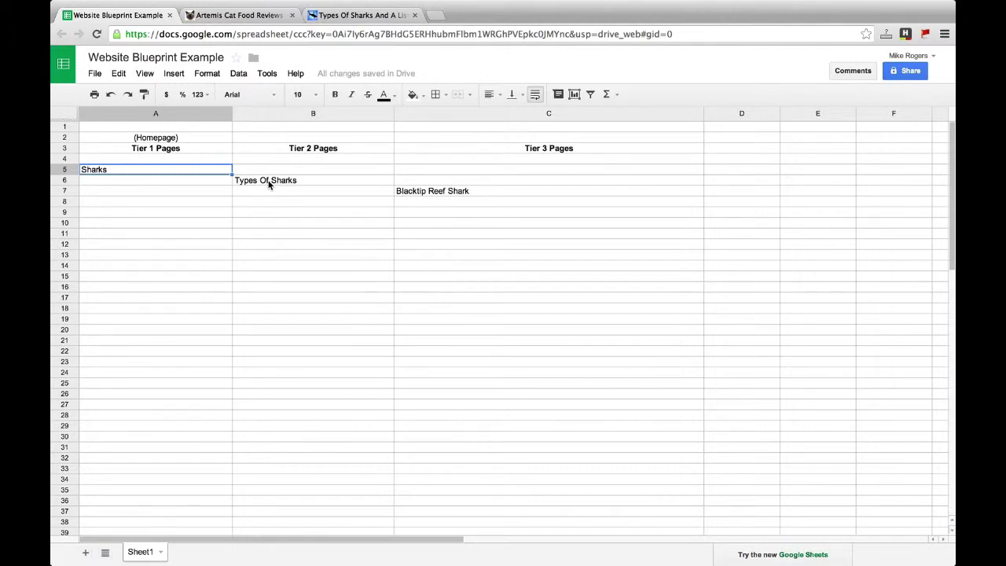
- Switch to the Types of Sharks web page, follow its breadcrumb to the SharkSider homepage and look over the homepage content
click(234, 15)
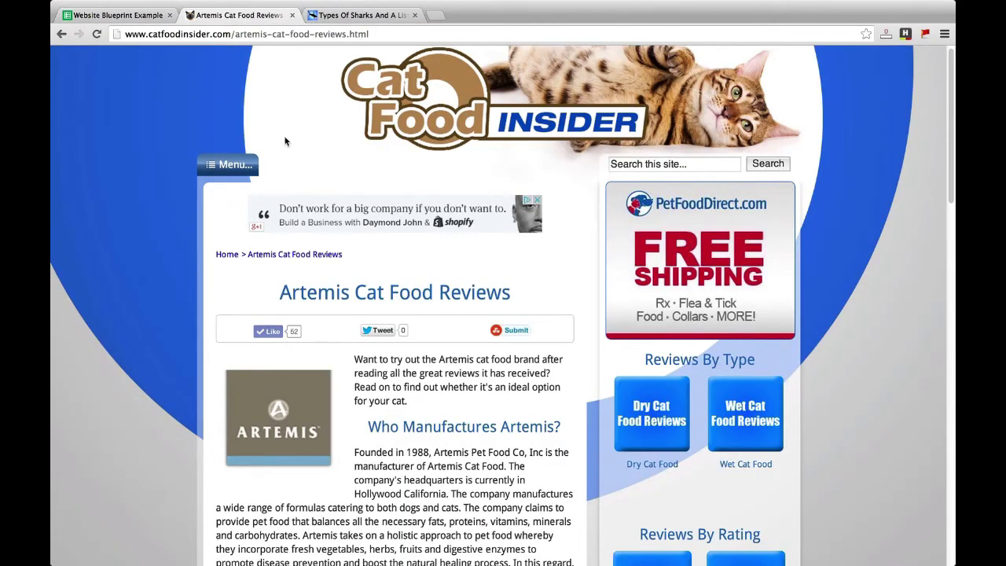
click(369, 15)
scroll(339, 164, up, 3)
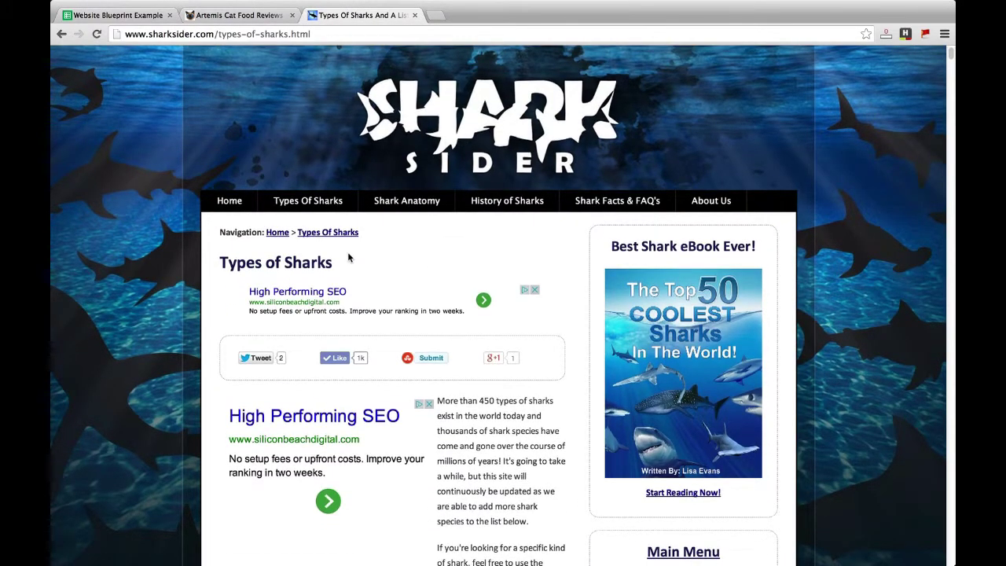
click(277, 234)
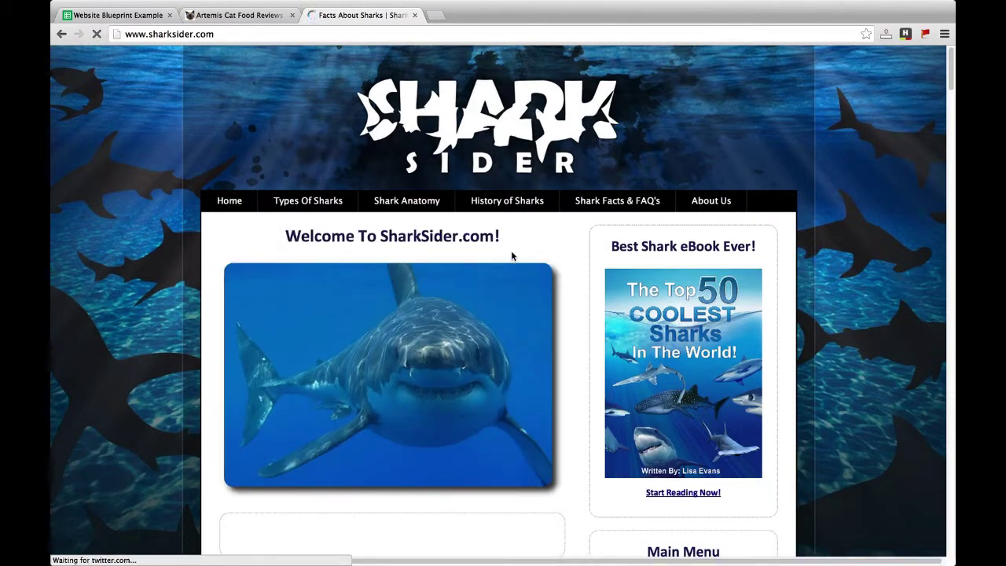
scroll(684, 298, down, 1)
scroll(617, 326, down, 1)
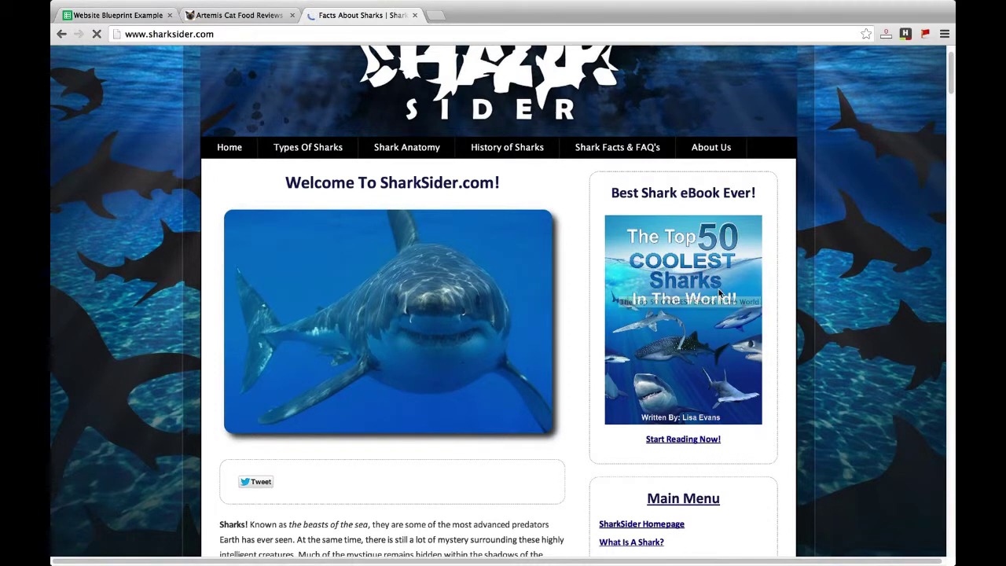
scroll(630, 283, down, 1)
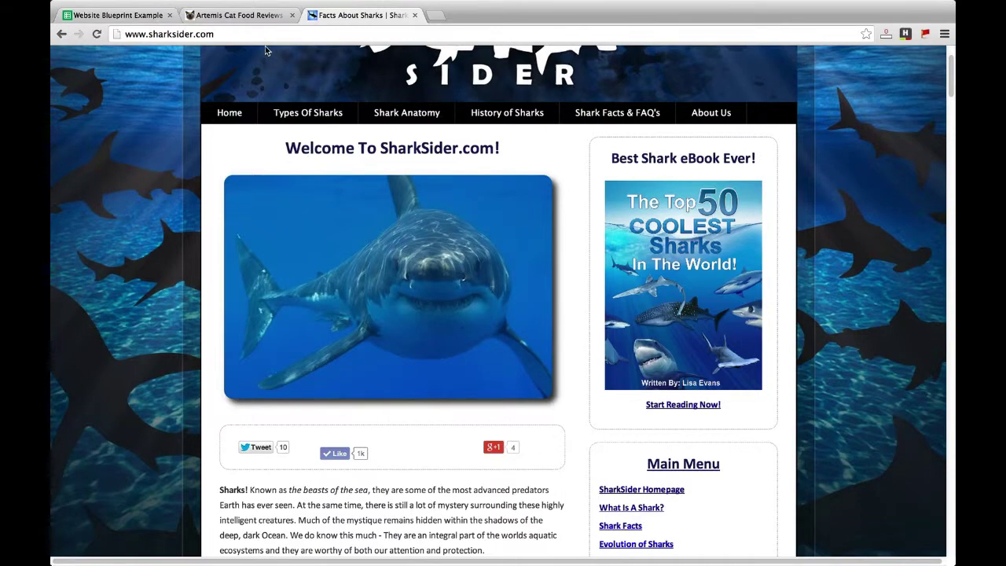
scroll(264, 49, down, 2)
- Revisit the Artemis Cat Food Reviews page, then return to the blueprint spreadsheet and highlight the whole three-tier area from A5 to C32
click(236, 15)
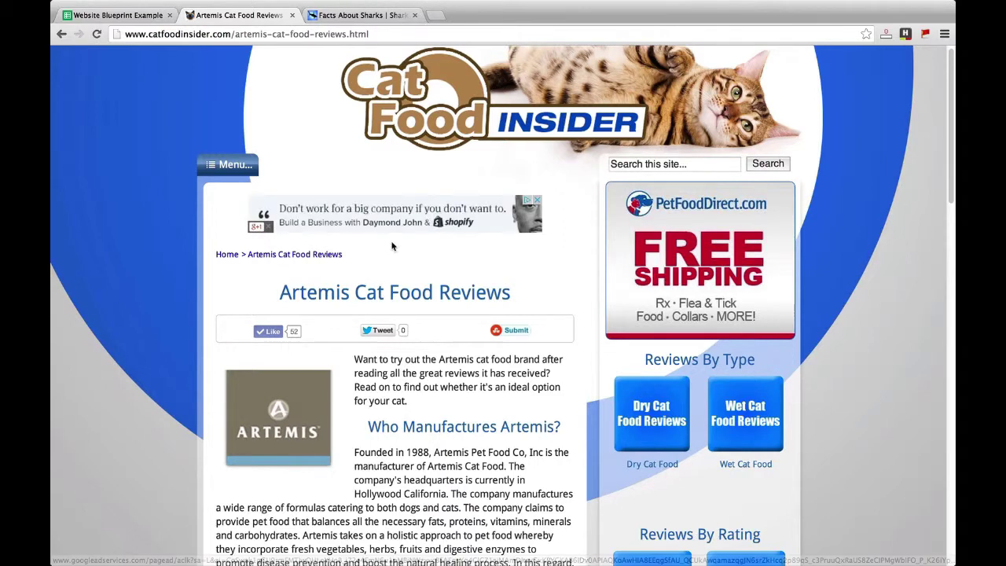
click(118, 15)
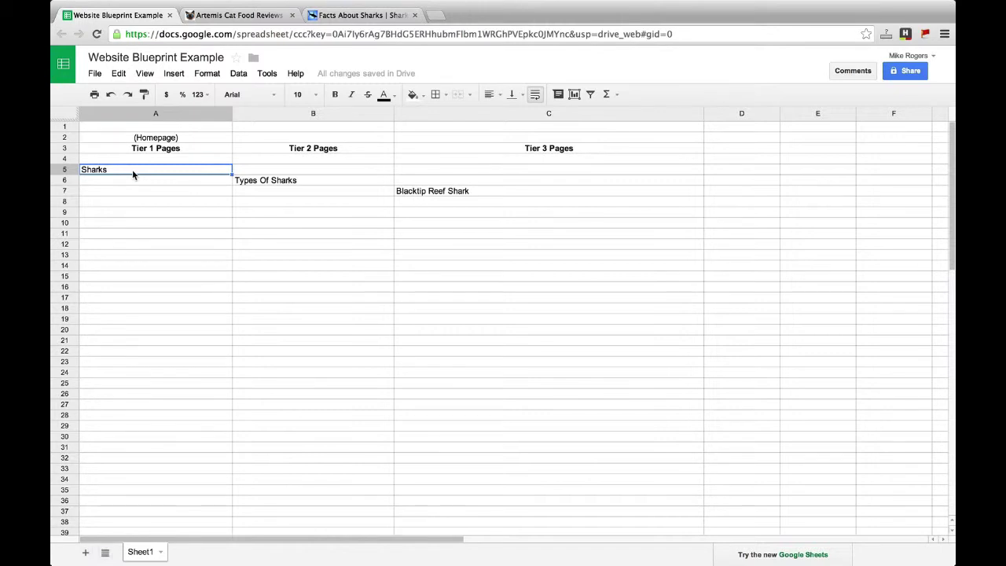
drag(134, 175, 467, 463)
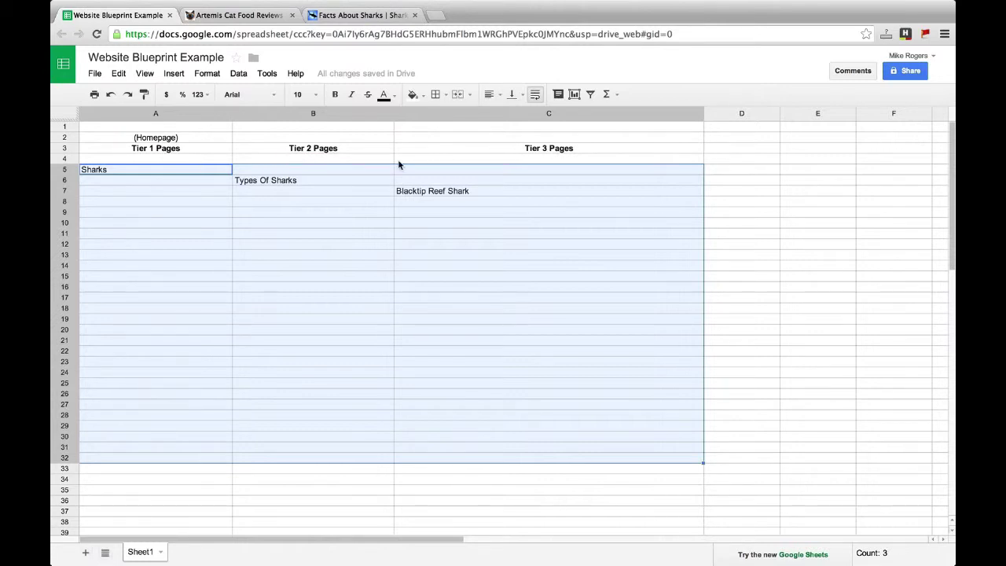
click(296, 172)
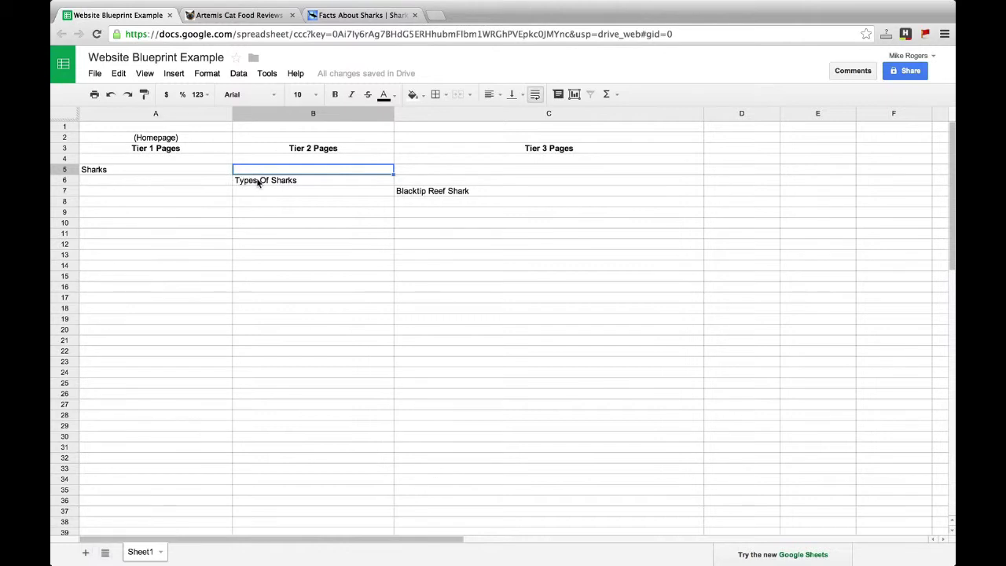
- Point out the Sharks homepage entry in A5, and highlight the Tier 2 and Tier 3 cells B6 to C10
click(117, 171)
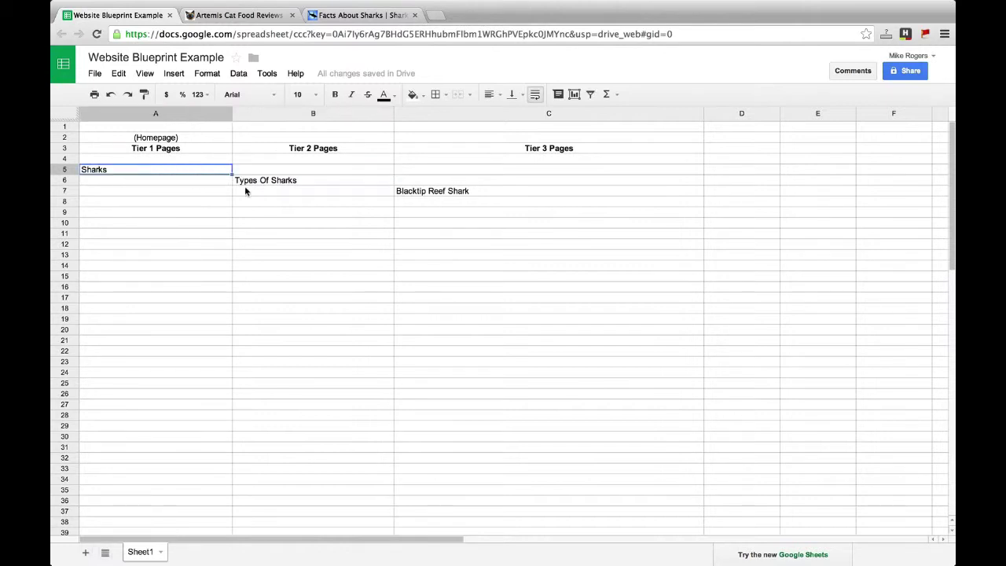
drag(304, 179, 433, 219)
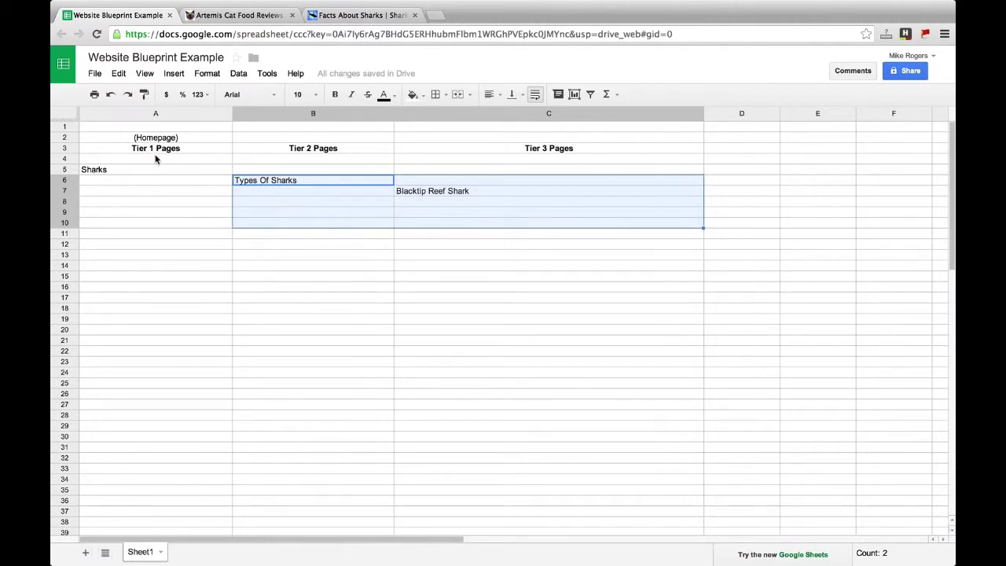
click(297, 162)
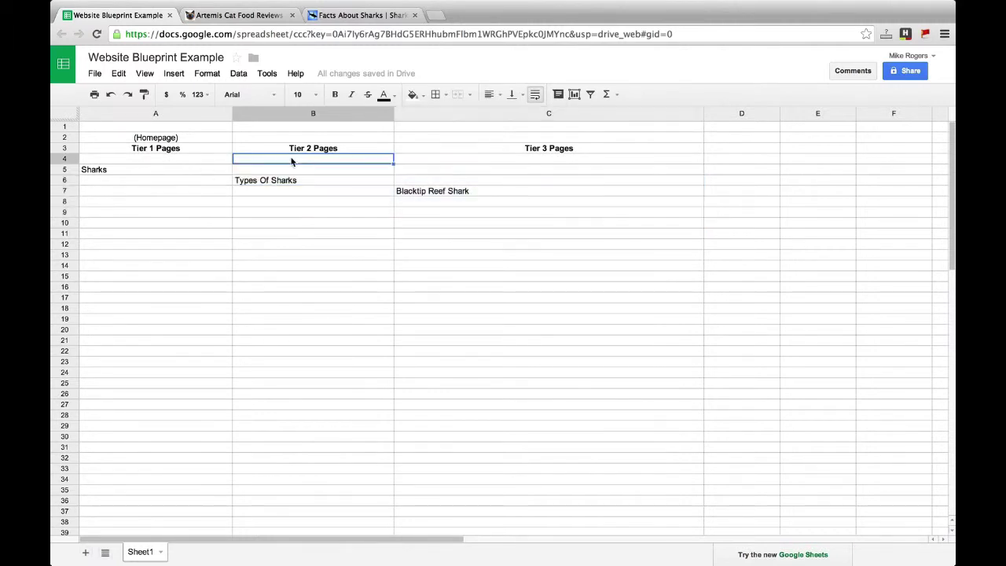